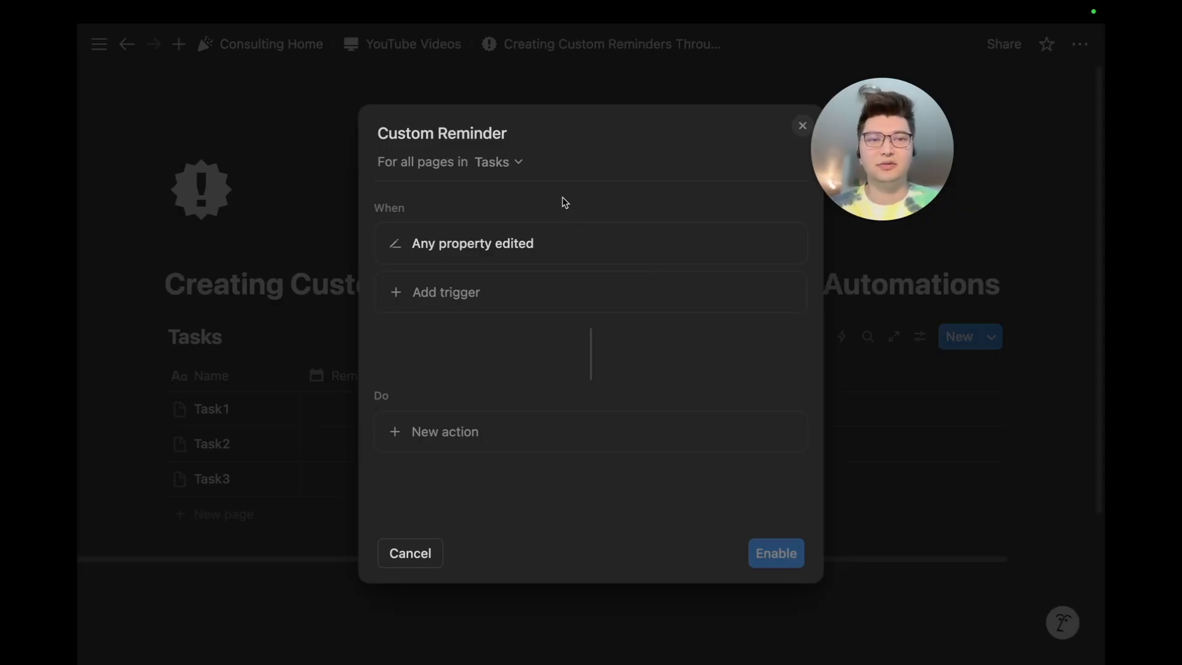
Add a Define variables action to the Custom Reminder automation and name its variable "Reminder Check".
{"action": "left_click", "coordinate": [475, 430]}
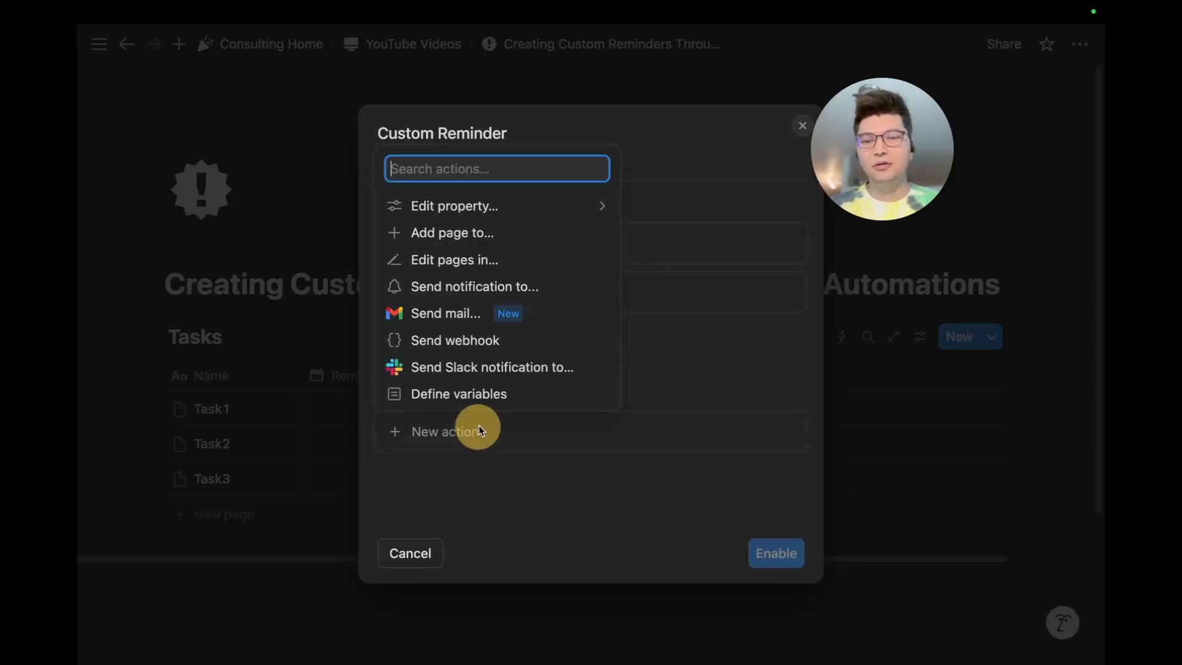
{"action": "left_click", "coordinate": [493, 395]}
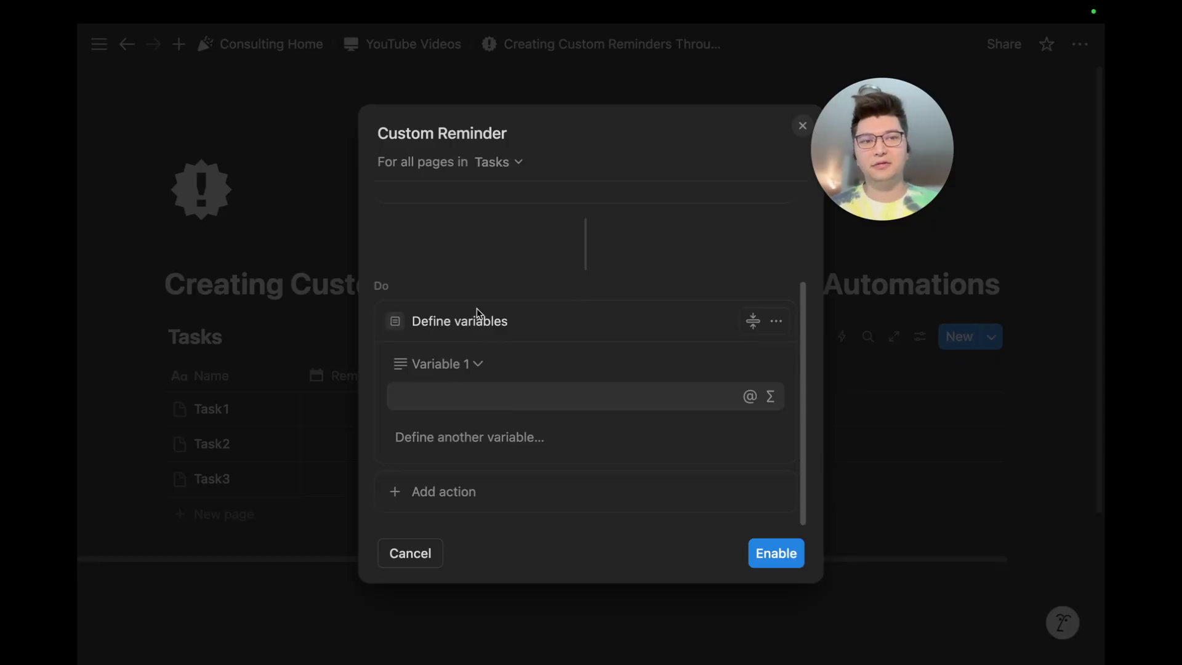
{"action": "left_click", "coordinate": [440, 367]}
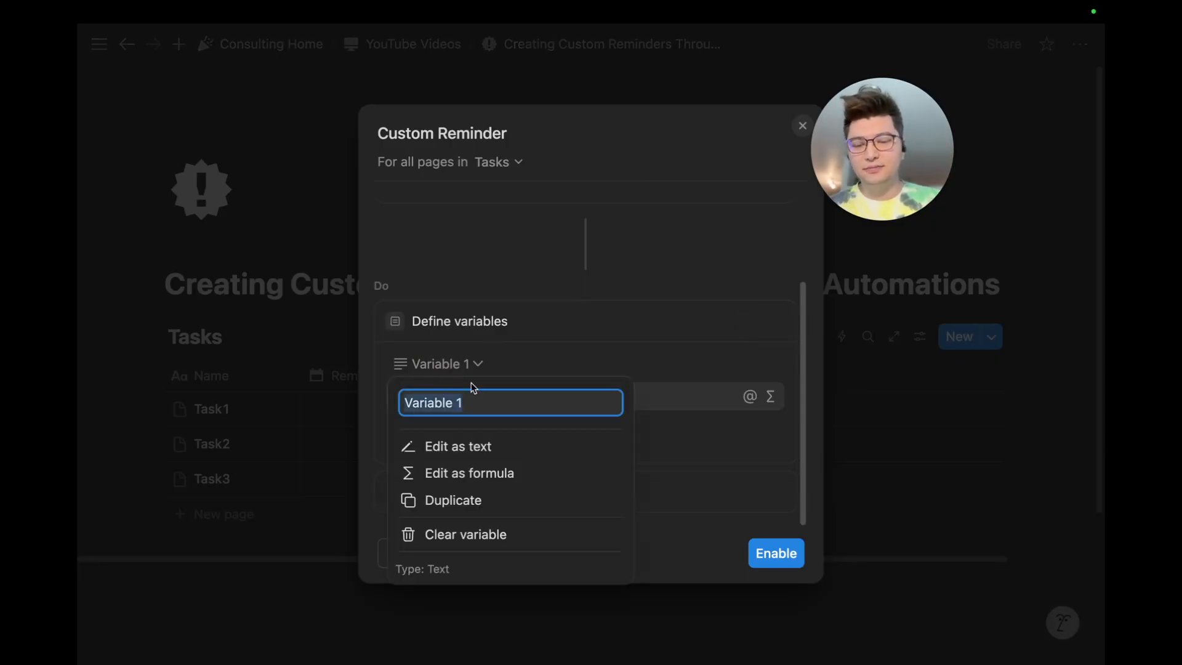
{"action": "type", "text": "Reminder Check"}
{"action": "key", "text": "Return"}
Define the Reminder Check variable with the formula today() == Trigger page.Reminder Date and save it.
{"action": "left_click", "coordinate": [770, 396]}
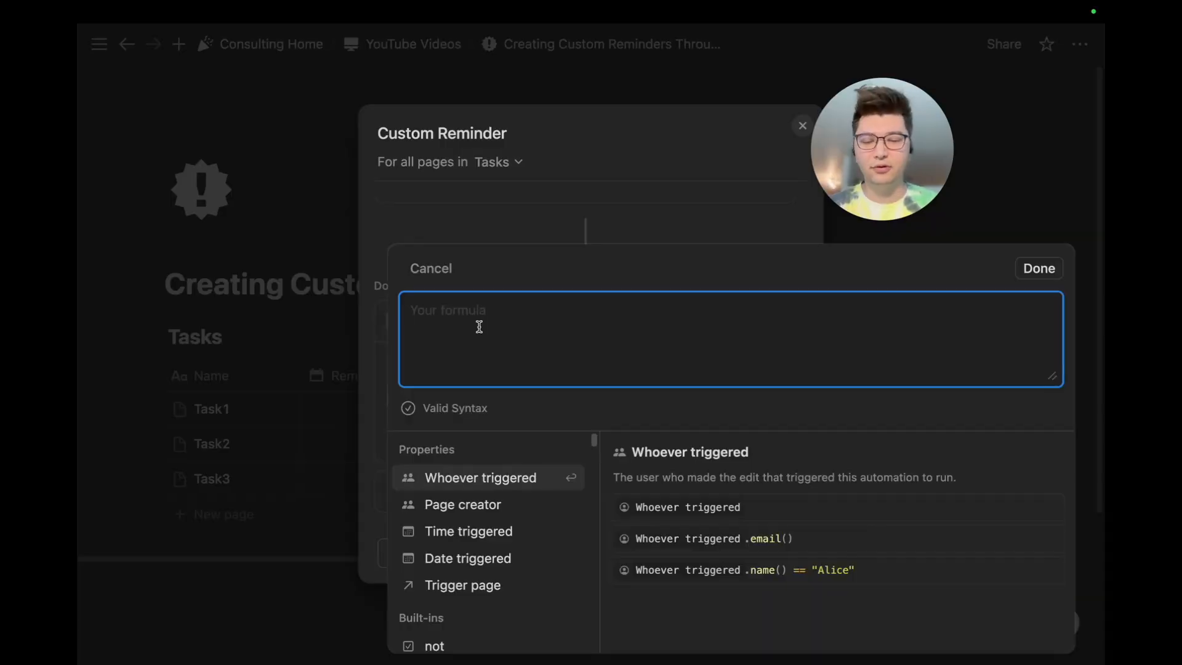
{"action": "type", "text": "today() =="}
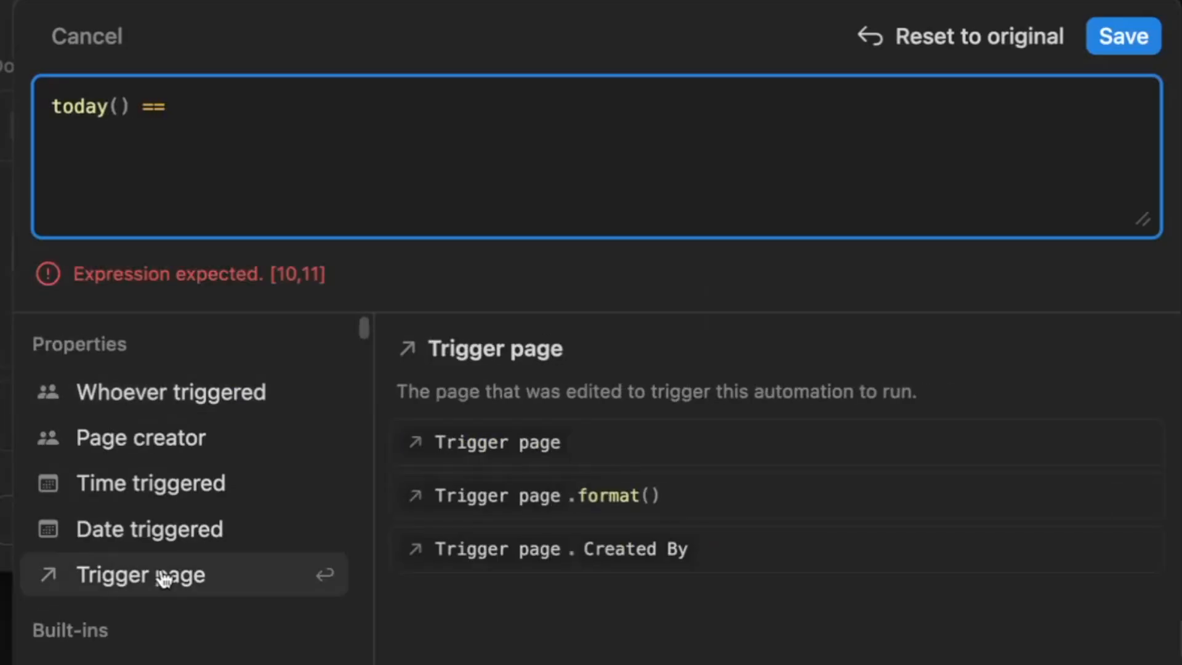
{"action": "left_click", "coordinate": [163, 578]}
{"action": "type", "text": "."}
{"action": "left_click", "coordinate": [236, 393]}
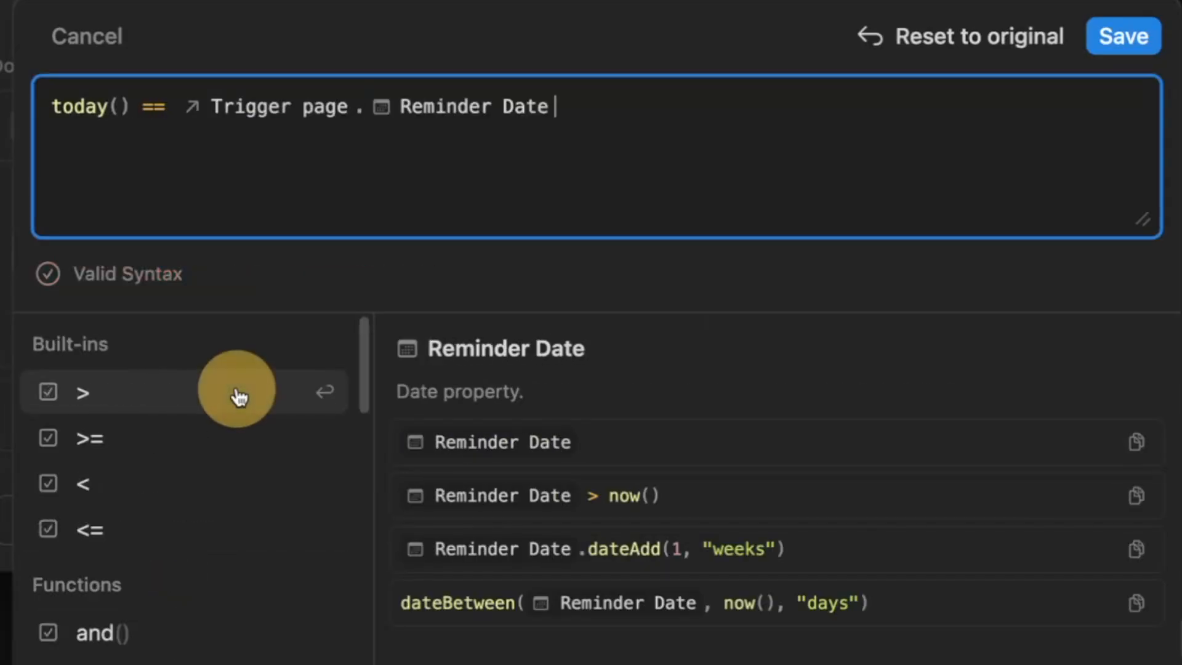
{"action": "left_click_drag", "start_coordinate": [586, 103], "coordinate": [66, 100]}
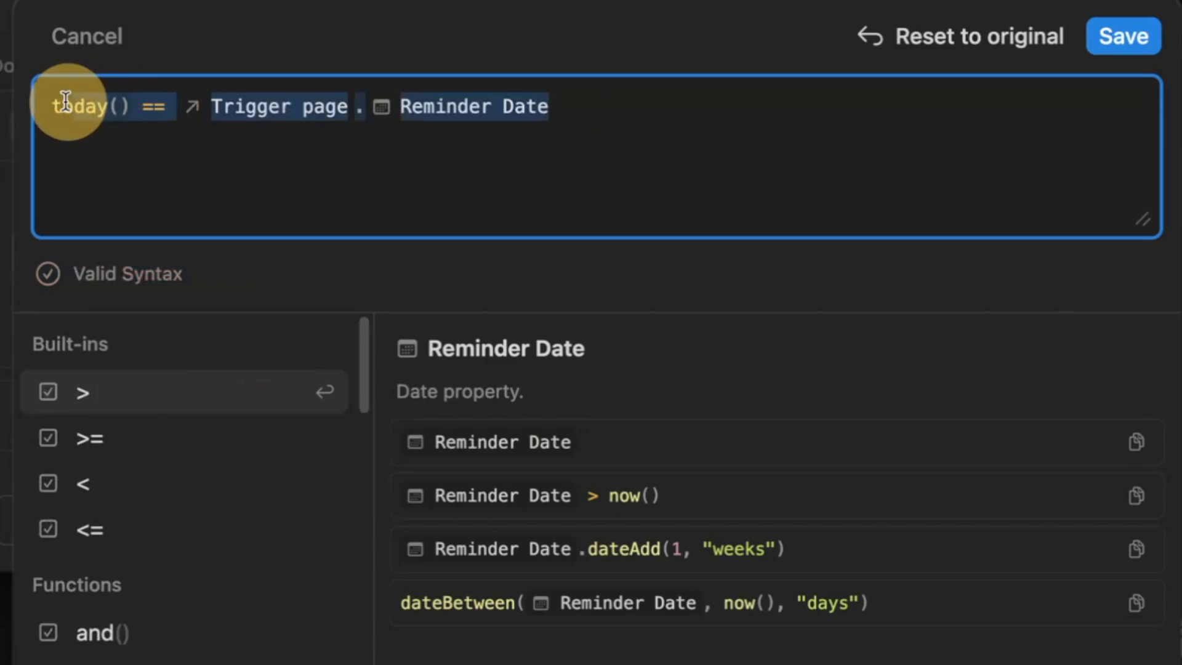
{"action": "left_click", "coordinate": [173, 142]}
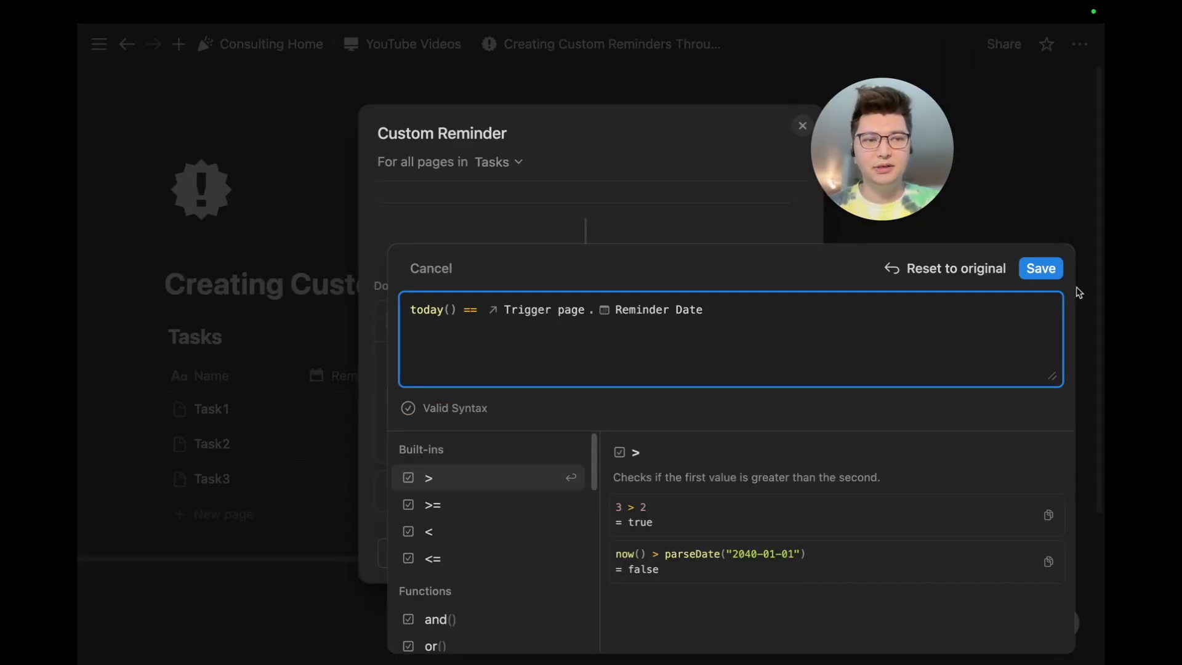
{"action": "left_click", "coordinate": [1040, 268]}
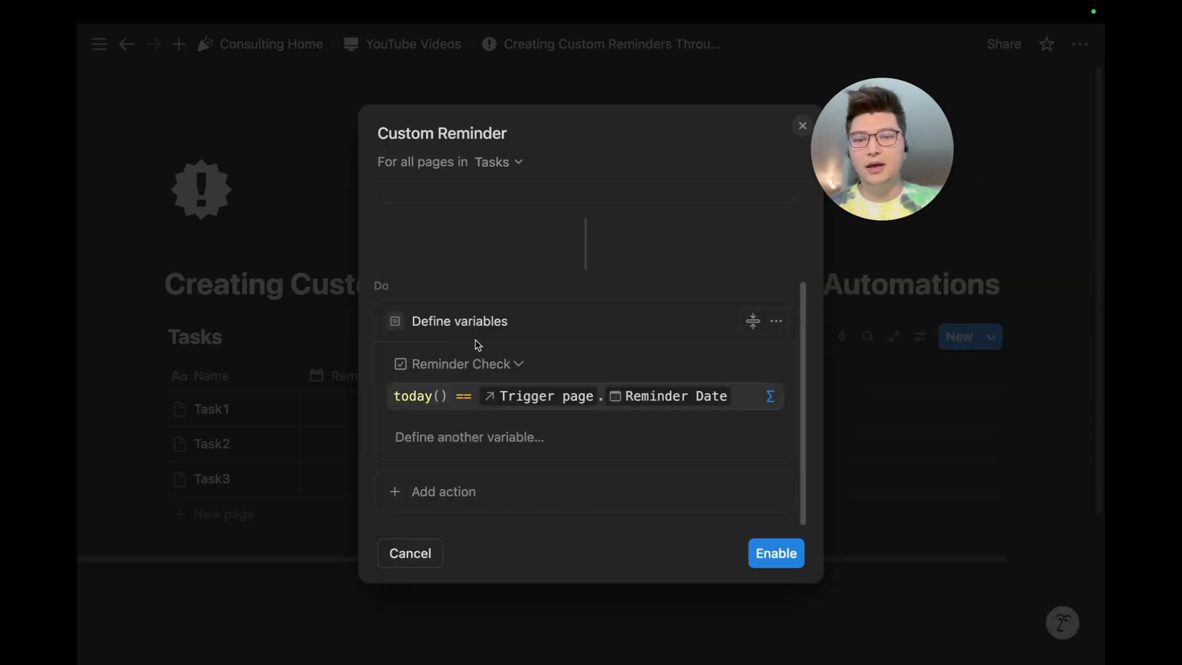
Add an action that sends a notification to specific people with the message "Reminder to check up on this task!".
{"action": "left_click", "coordinate": [444, 485]}
{"action": "left_click", "coordinate": [570, 351]}
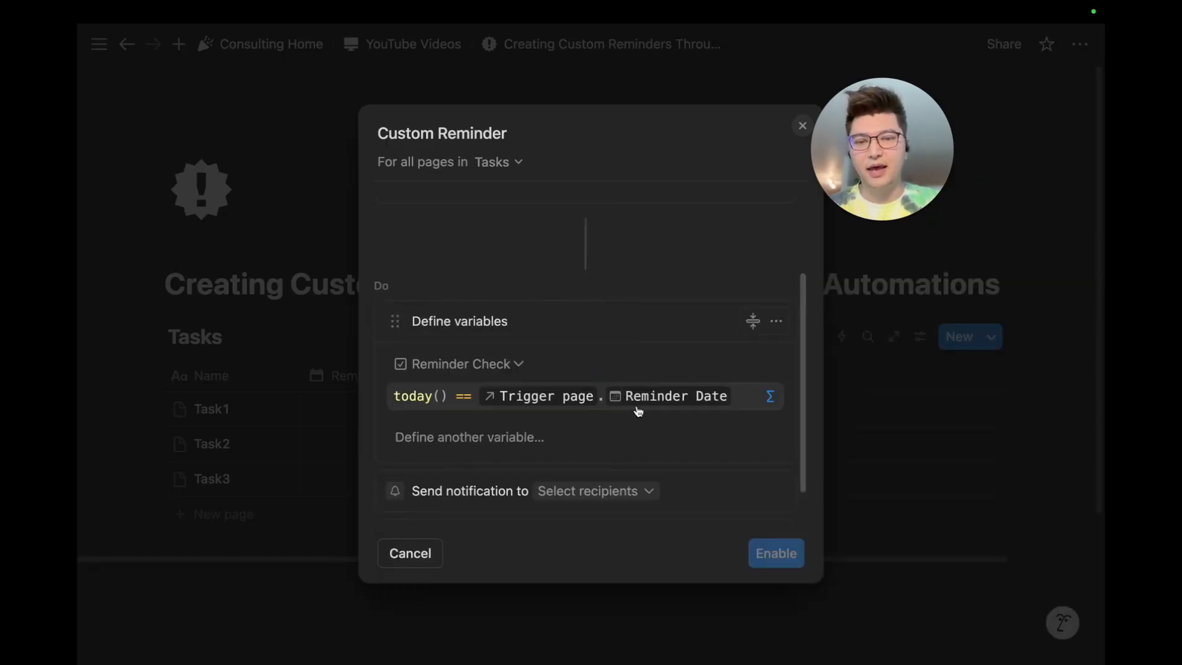
{"action": "scroll", "coordinate": [627, 402], "scroll_direction": "down", "scroll_amount": 2}
{"action": "left_click", "coordinate": [511, 411]}
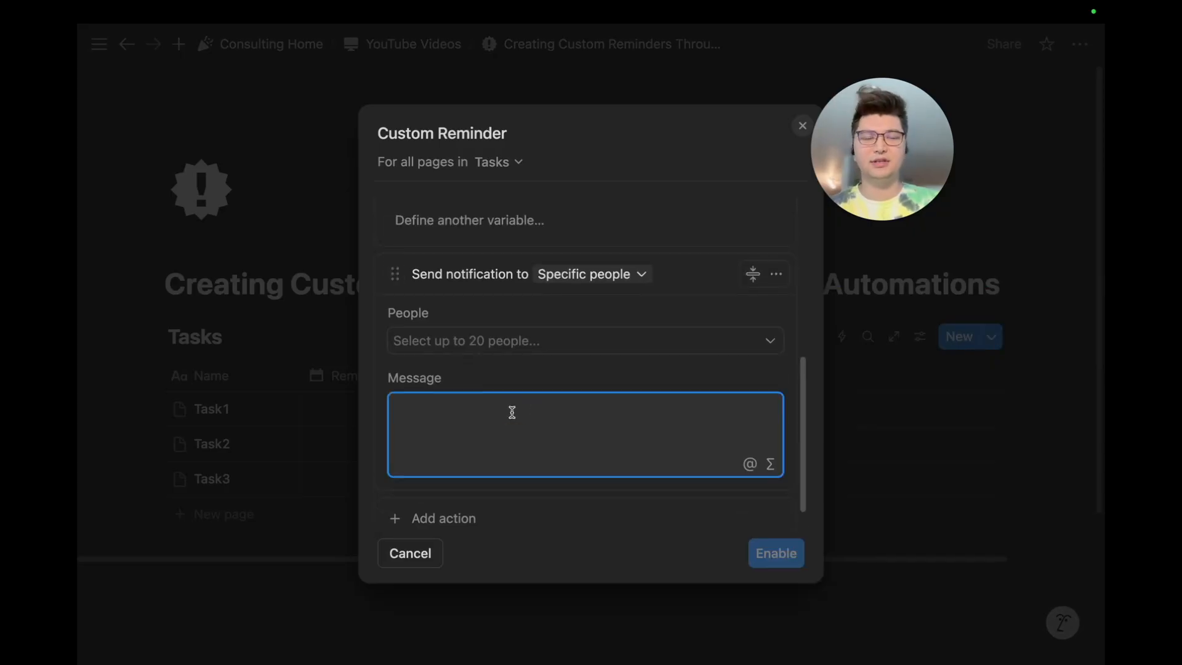
{"action": "type", "text": "Reminder to check up on this task!"}
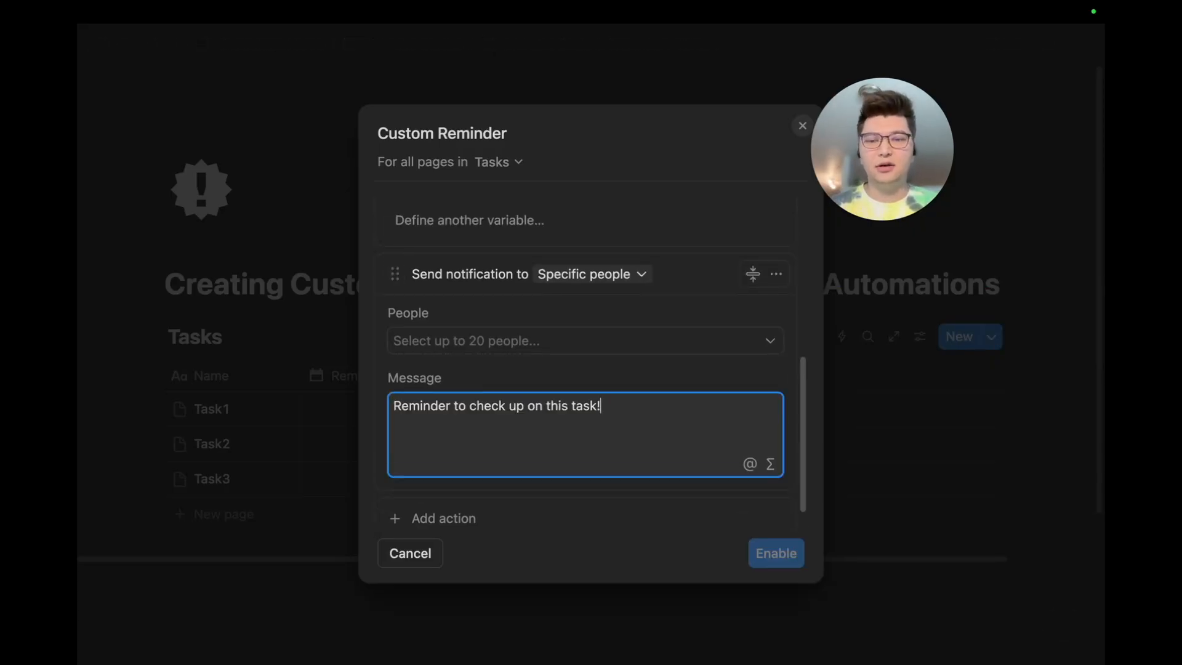
{"action": "scroll", "coordinate": [524, 399], "scroll_direction": "up", "scroll_amount": 3}
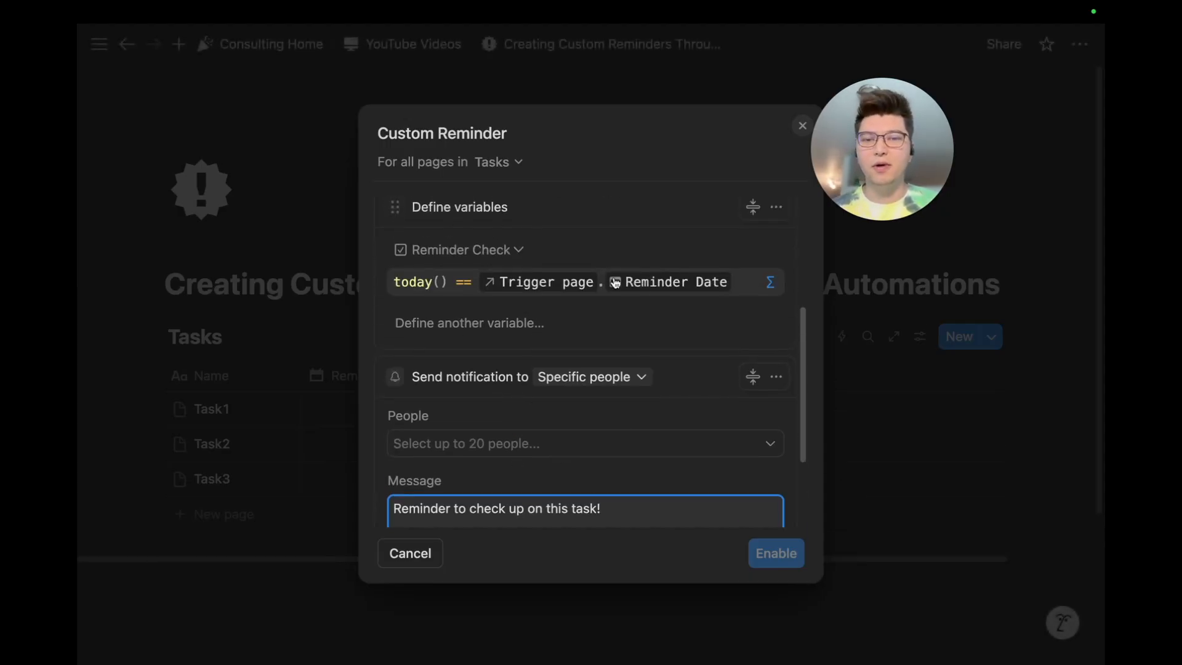
{"action": "scroll", "coordinate": [586, 297], "scroll_direction": "down", "scroll_amount": 3}
{"action": "left_click", "coordinate": [464, 329]}
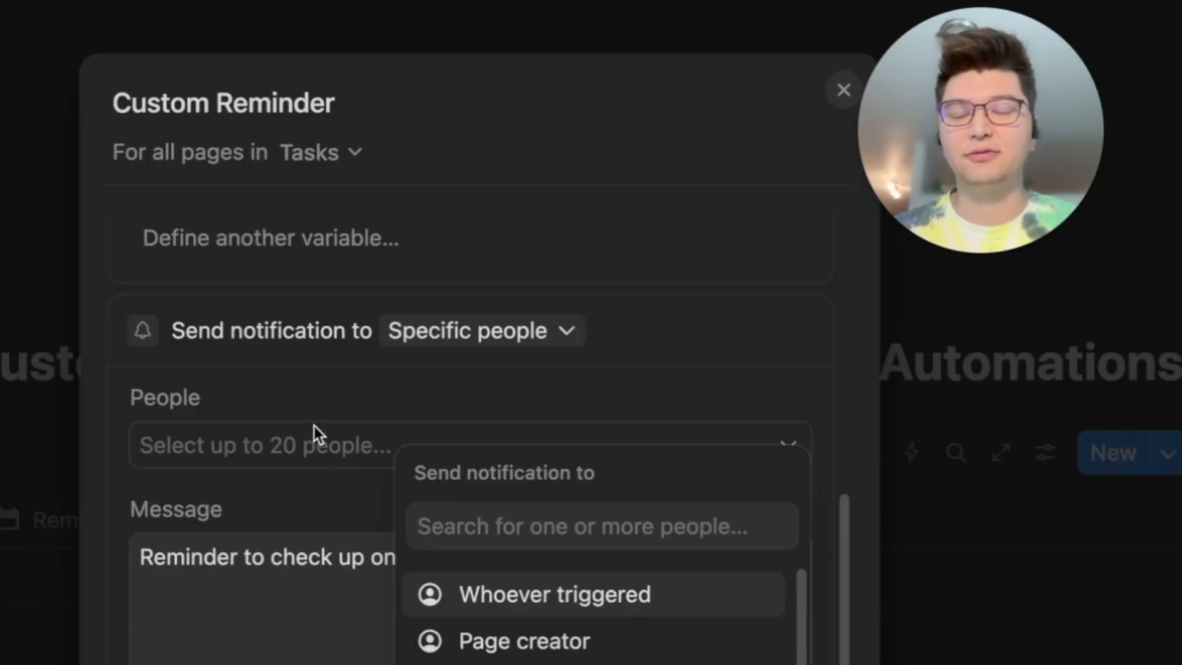
{"action": "left_click", "coordinate": [314, 430]}
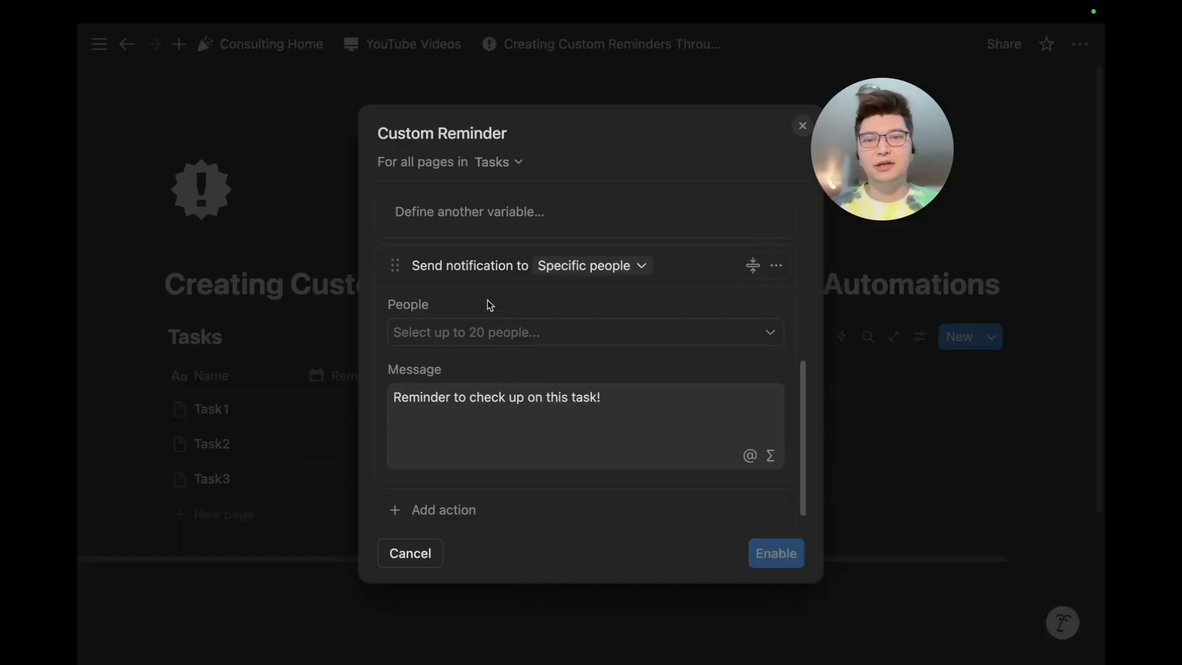
Set the notification's recipients with the formula ifs(Reminder Check == true, Trigger page.Person) and save it.
{"action": "scroll", "coordinate": [490, 303], "scroll_direction": "up", "scroll_amount": 3}
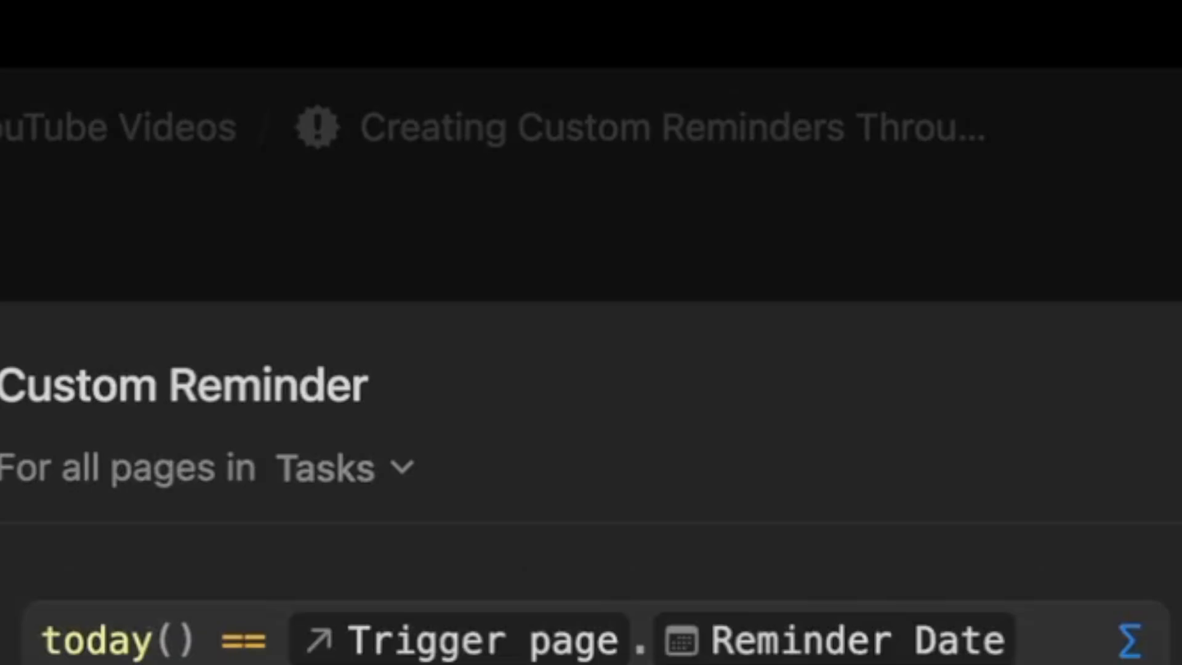
{"action": "left_click", "coordinate": [984, 394]}
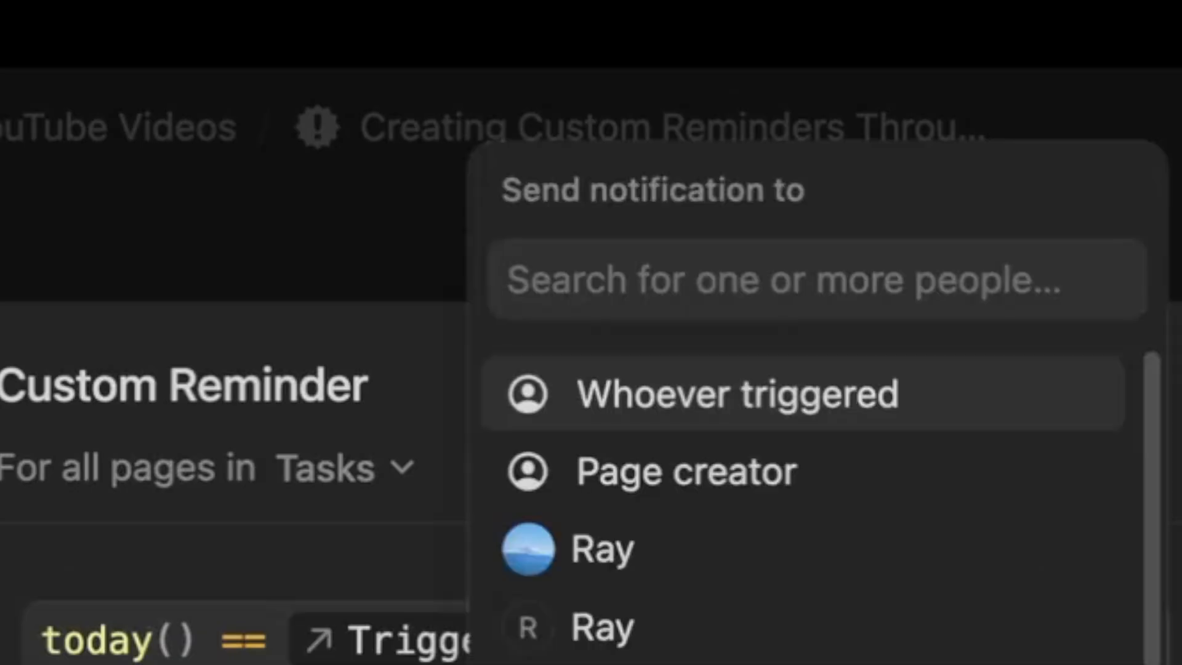
{"action": "left_click", "coordinate": [863, 275]}
{"action": "left_click", "coordinate": [351, 124]}
{"action": "type", "text": "ifs("}
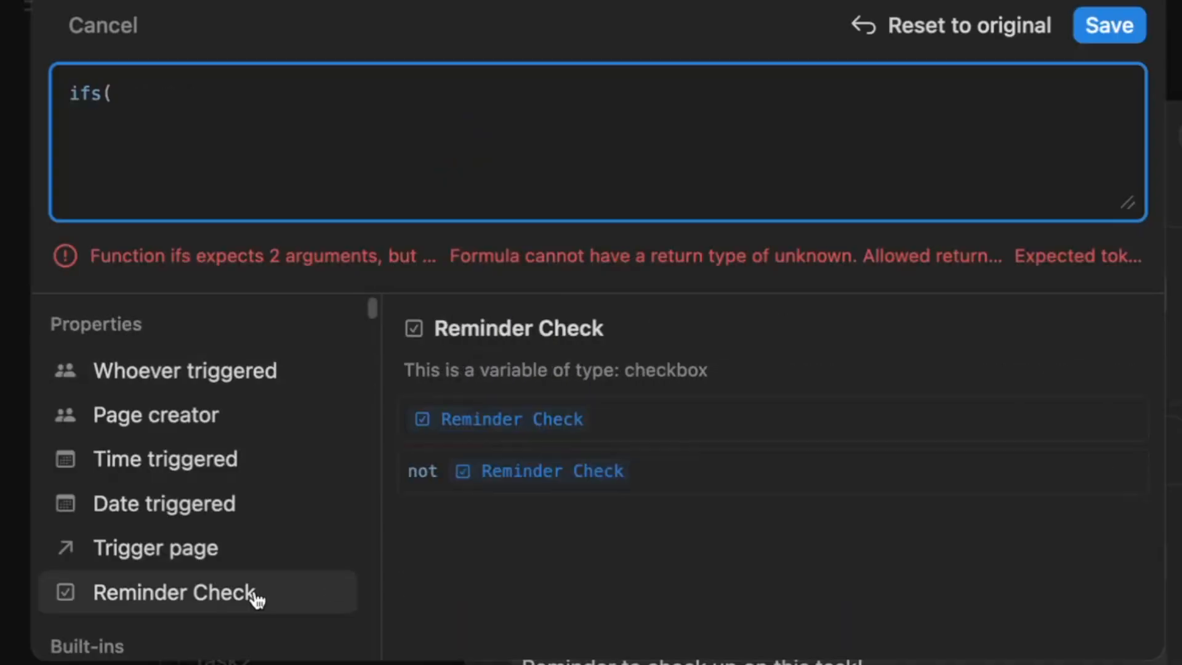
{"action": "left_click", "coordinate": [255, 593]}
{"action": "type", "text": "== true,"}
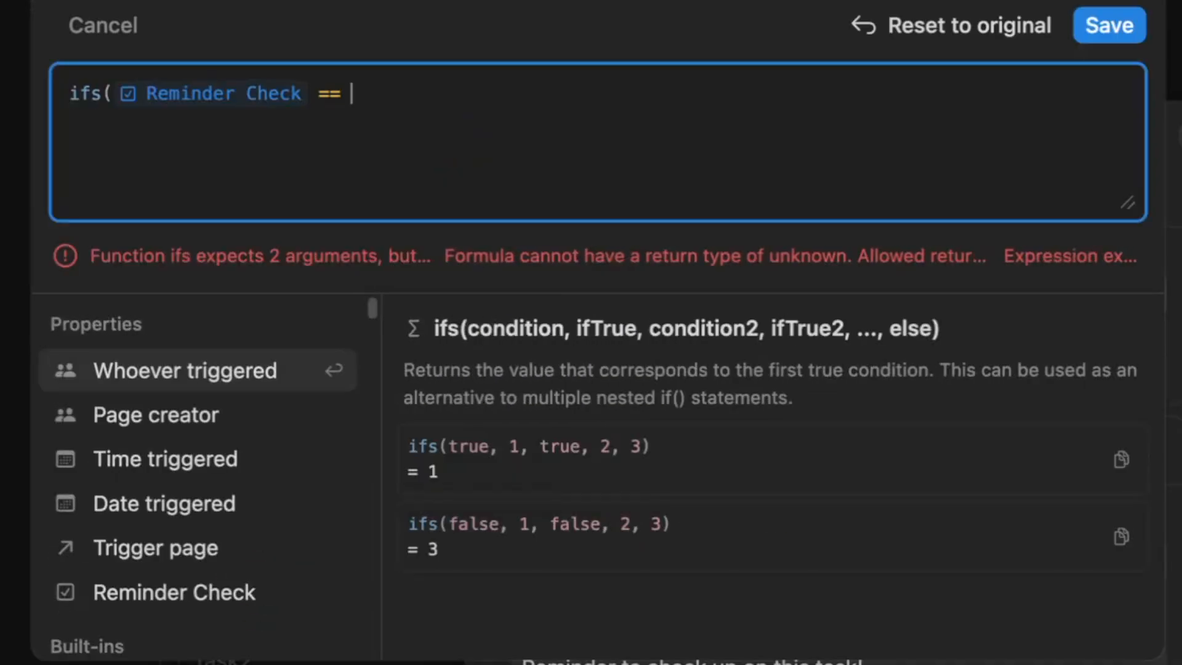
{"action": "left_click", "coordinate": [217, 565]}
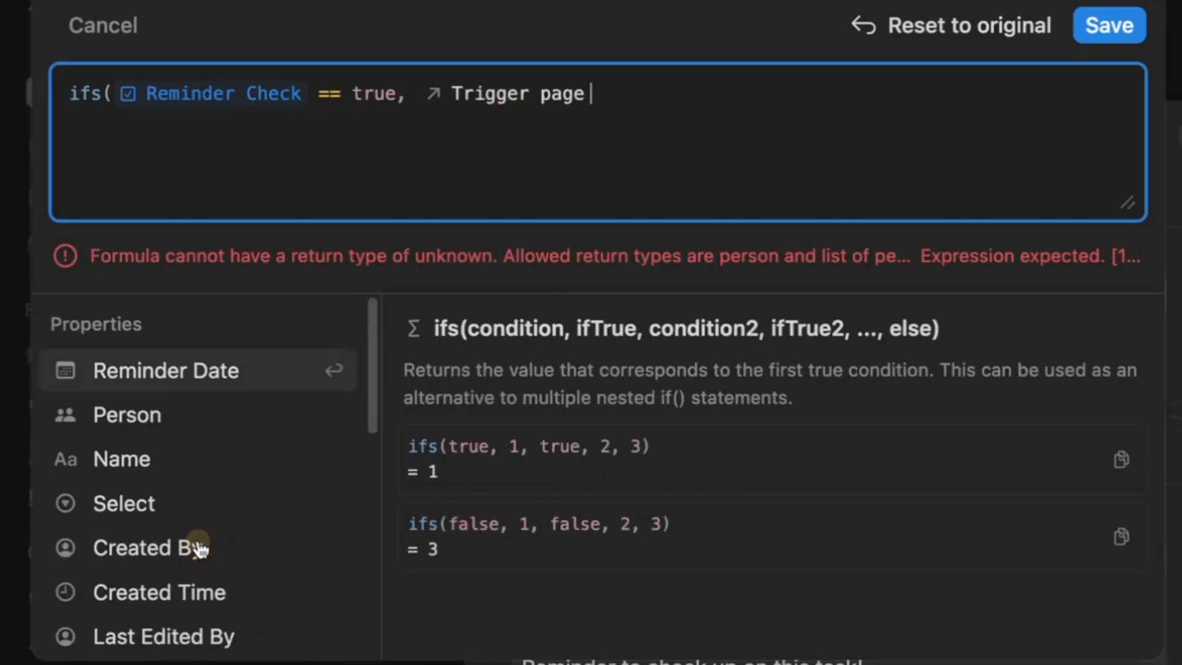
{"action": "type", "text": "."}
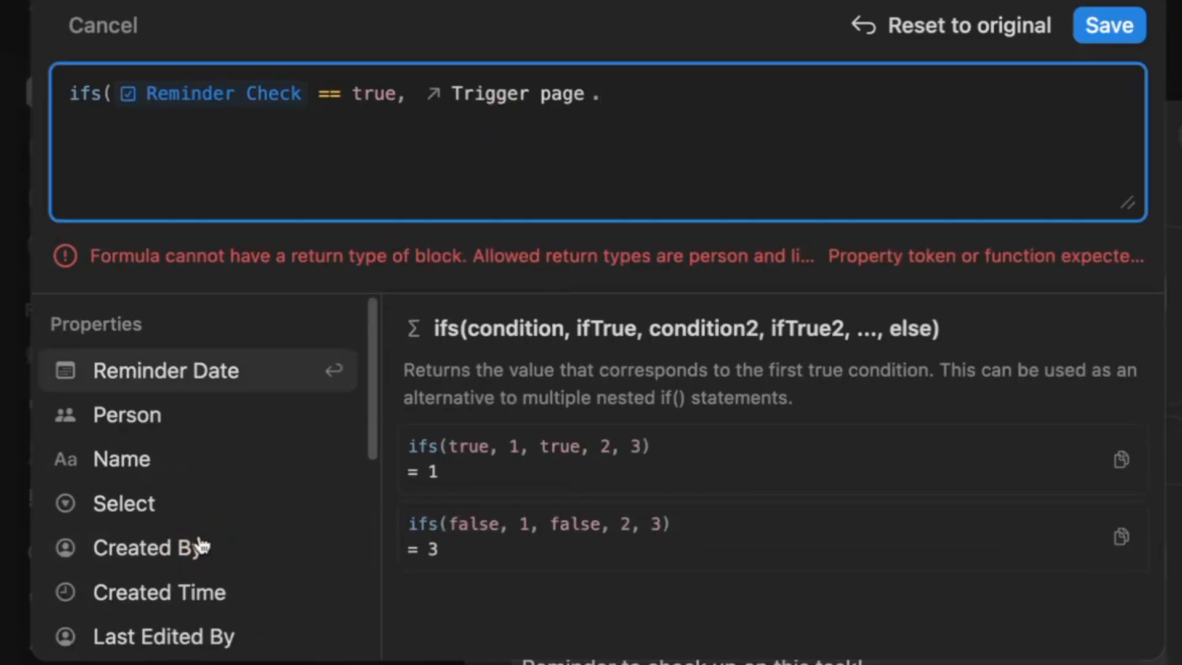
{"action": "left_click", "coordinate": [205, 414]}
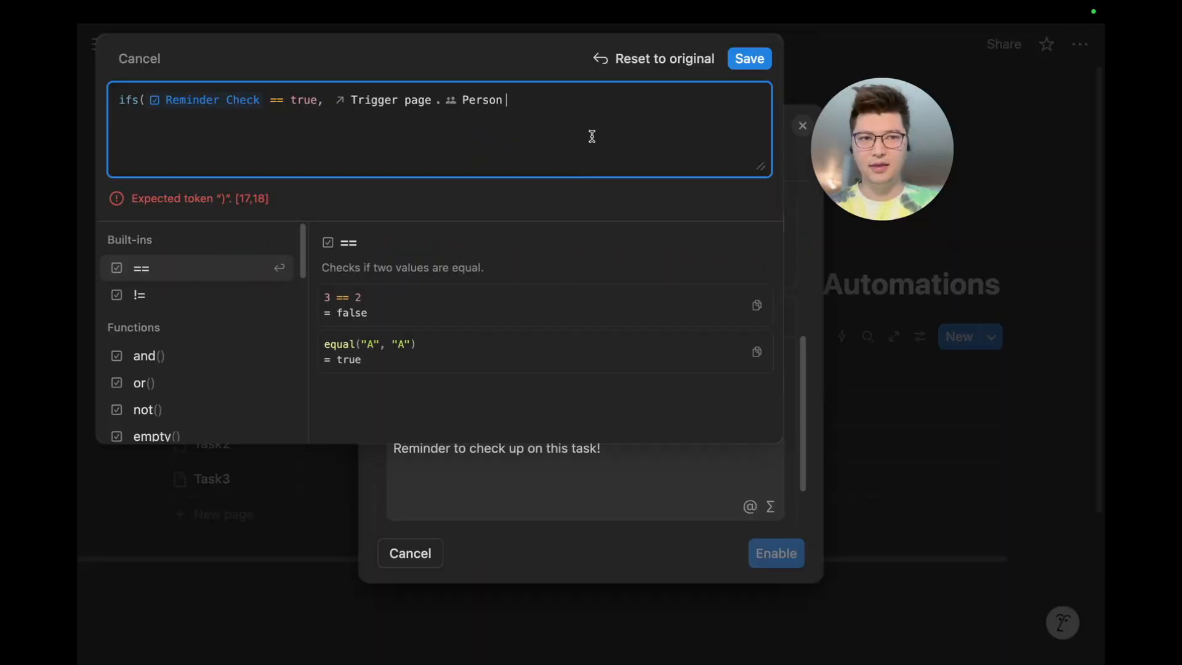
{"action": "type", "text": ")"}
{"action": "left_click", "coordinate": [749, 58]}
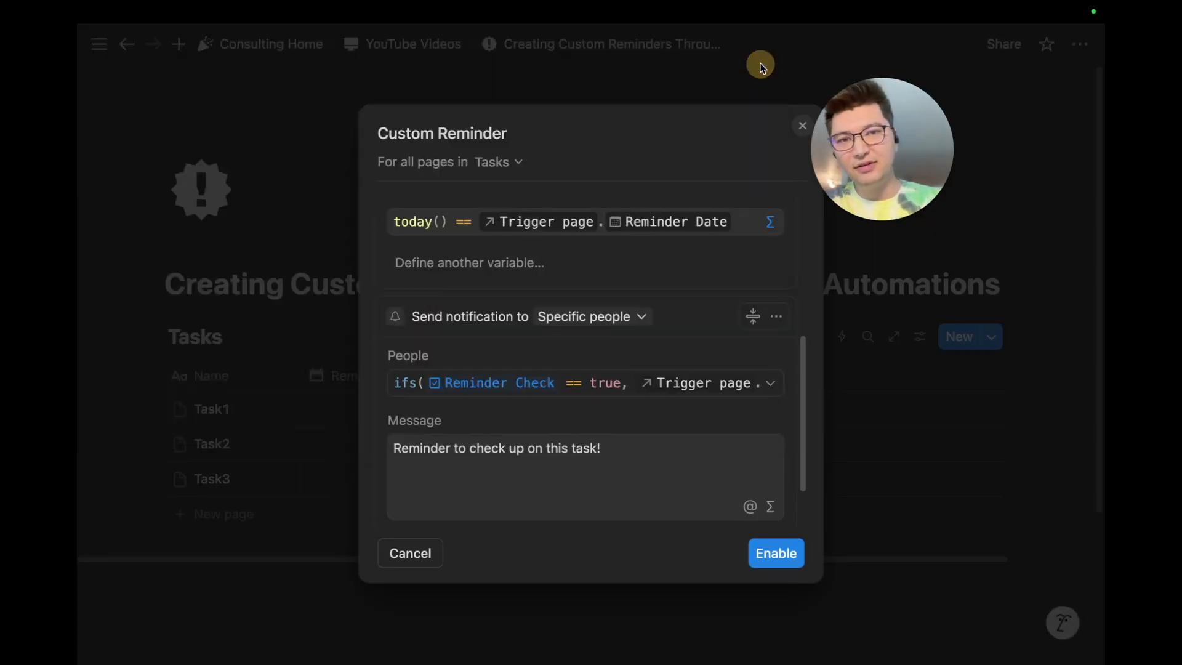
Review the automation's variable and notification actions, and enable the Custom Reminder automation.
{"action": "scroll", "coordinate": [621, 391], "scroll_direction": "up", "scroll_amount": 3}
{"action": "scroll", "coordinate": [621, 392], "scroll_direction": "up", "scroll_amount": 3}
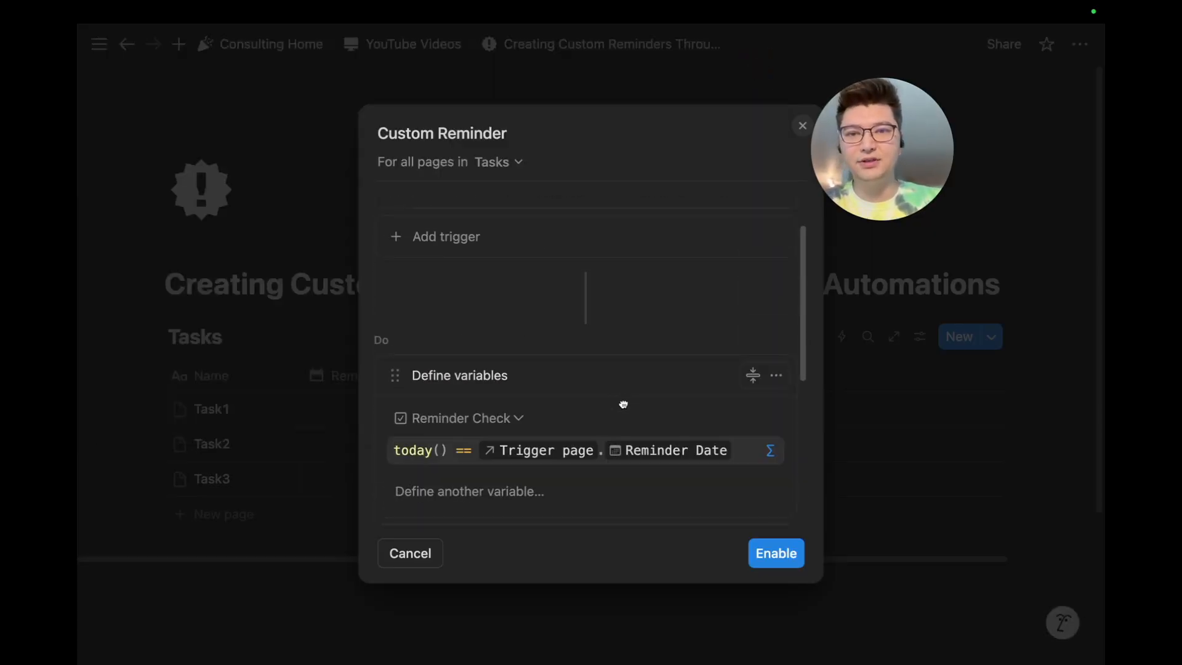
{"action": "scroll", "coordinate": [634, 427], "scroll_direction": "down", "scroll_amount": 6}
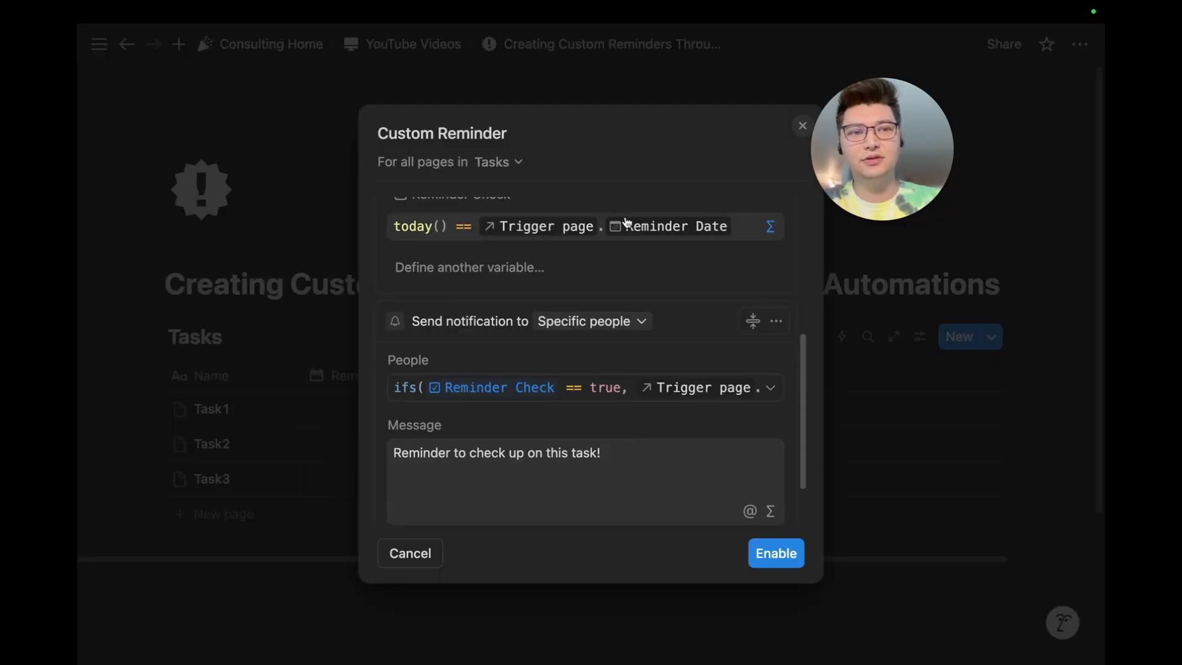
{"action": "left_click", "coordinate": [775, 552]}
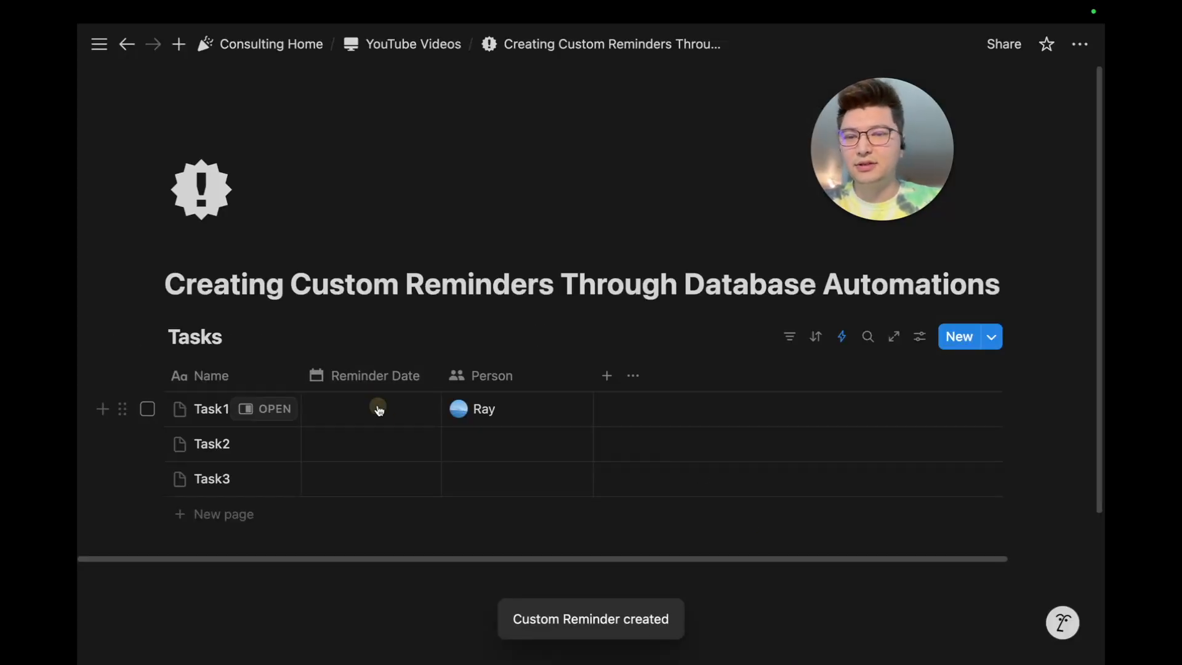
Set Task1's Reminder Date to July 22, 2025, and rename the task to Task0.
{"action": "left_click", "coordinate": [377, 409]}
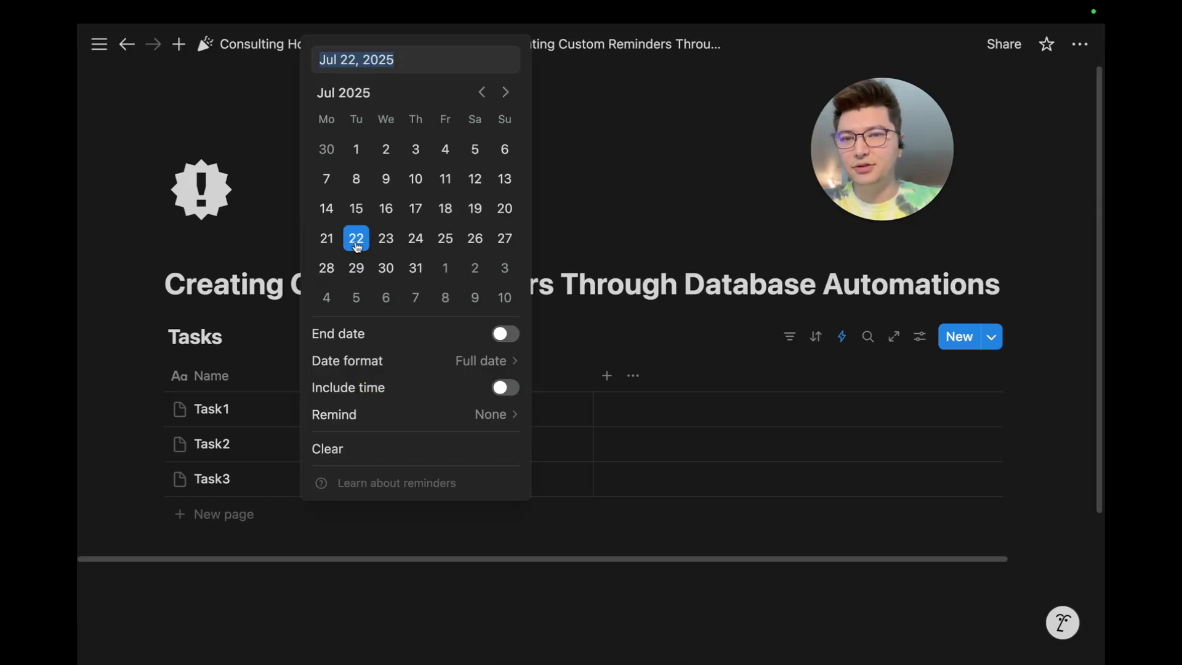
{"action": "left_click", "coordinate": [356, 240]}
{"action": "left_click", "coordinate": [286, 409]}
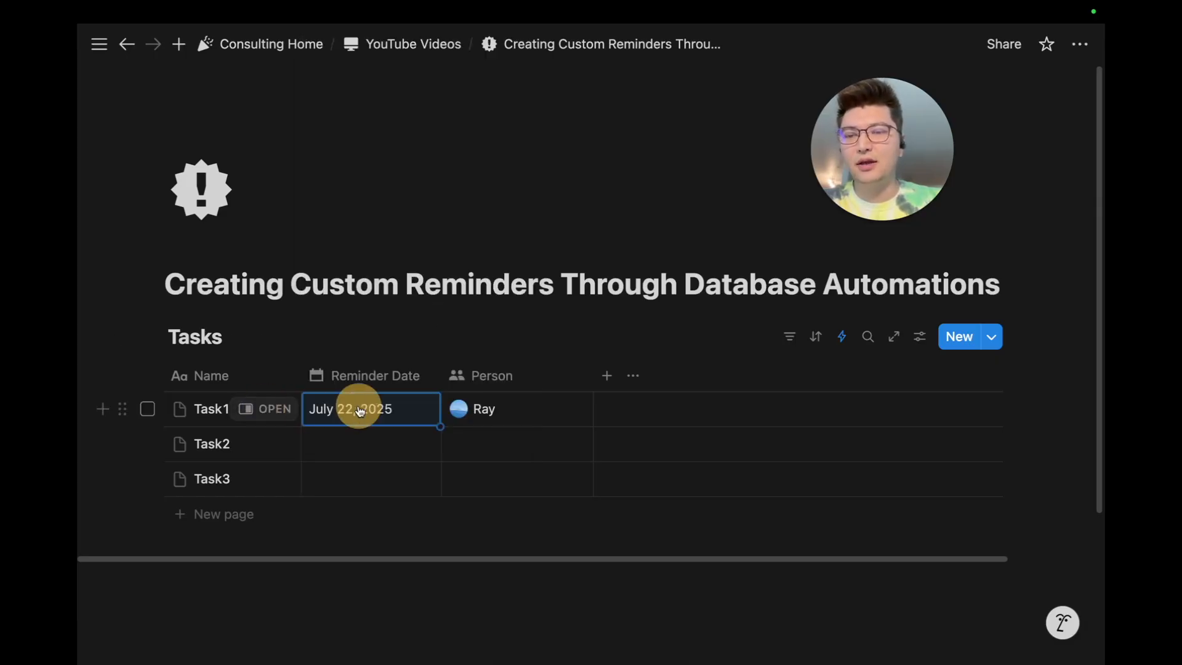
{"action": "key", "text": "BackSpace"}
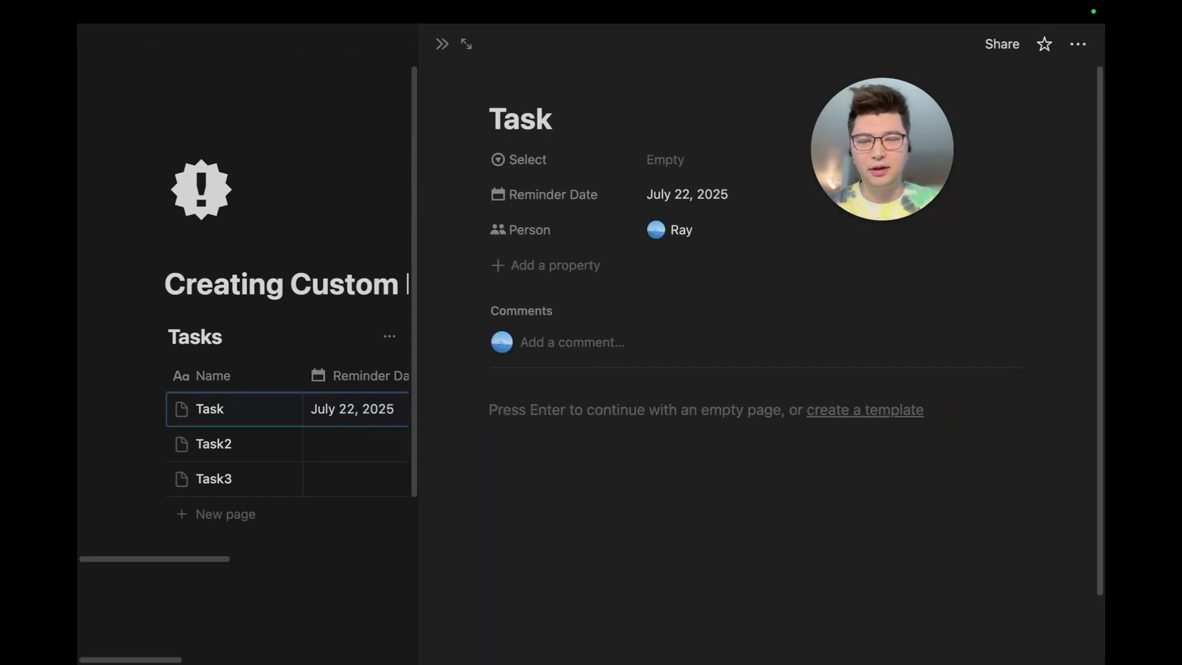
{"action": "type", "text": "0"}
{"action": "left_click", "coordinate": [391, 226]}
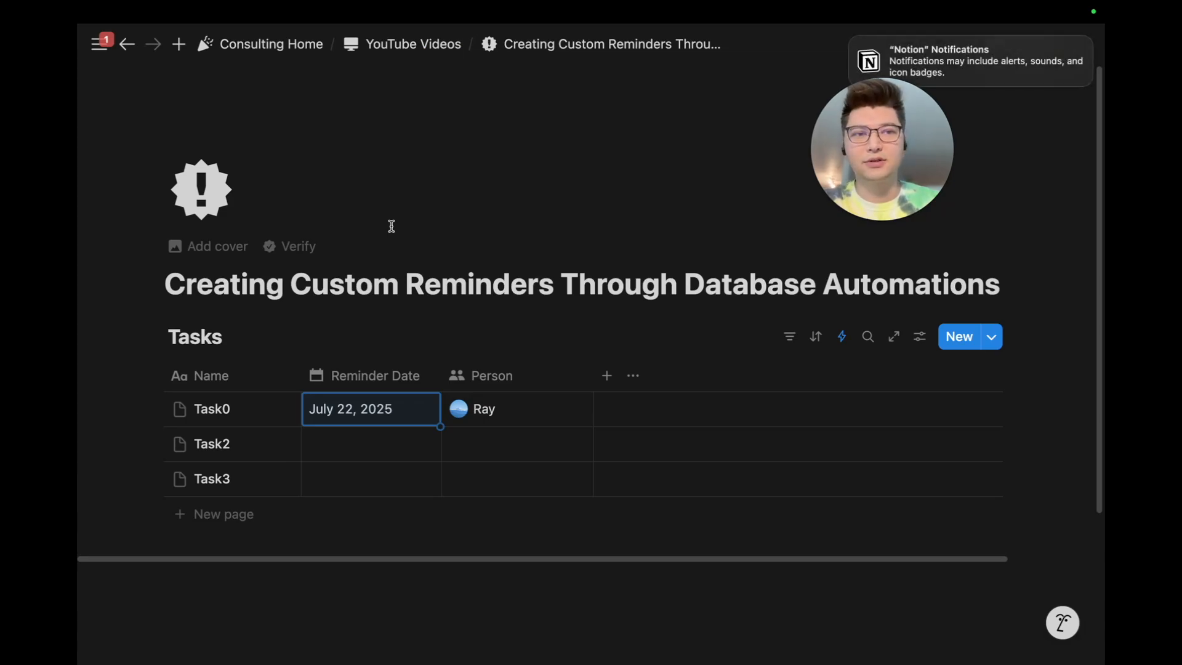
Check the Inbox for the Custom Reminder notifications and open the most recent one.
{"action": "mouse_move", "coordinate": [110, 61]}
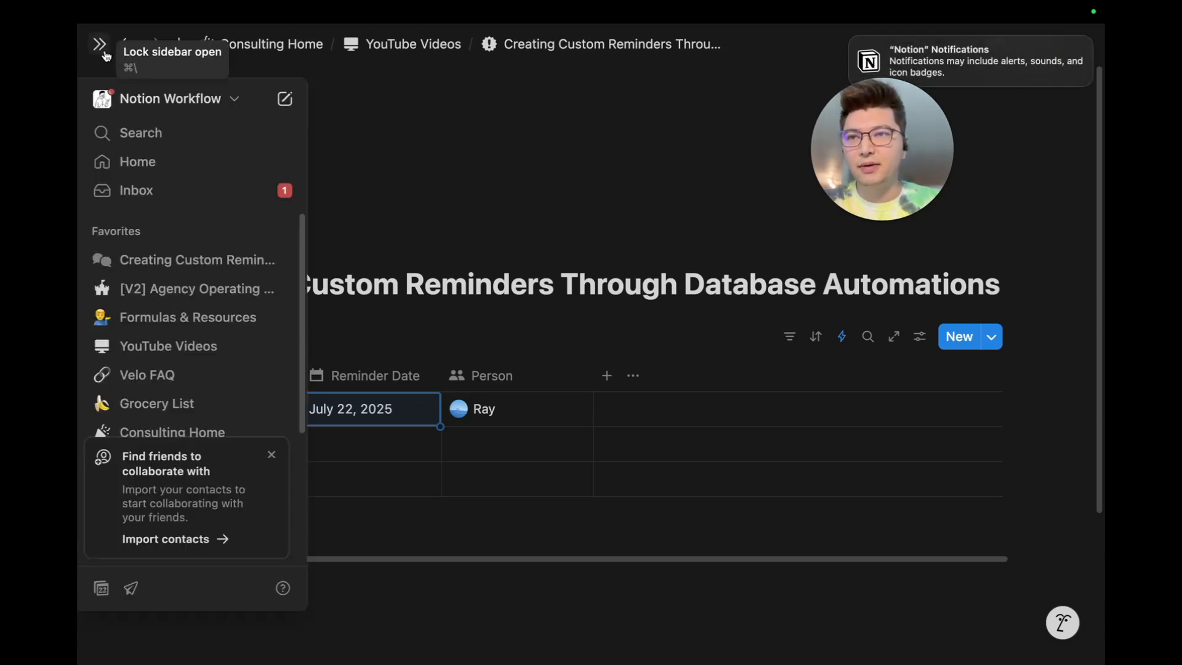
{"action": "left_click", "coordinate": [131, 193]}
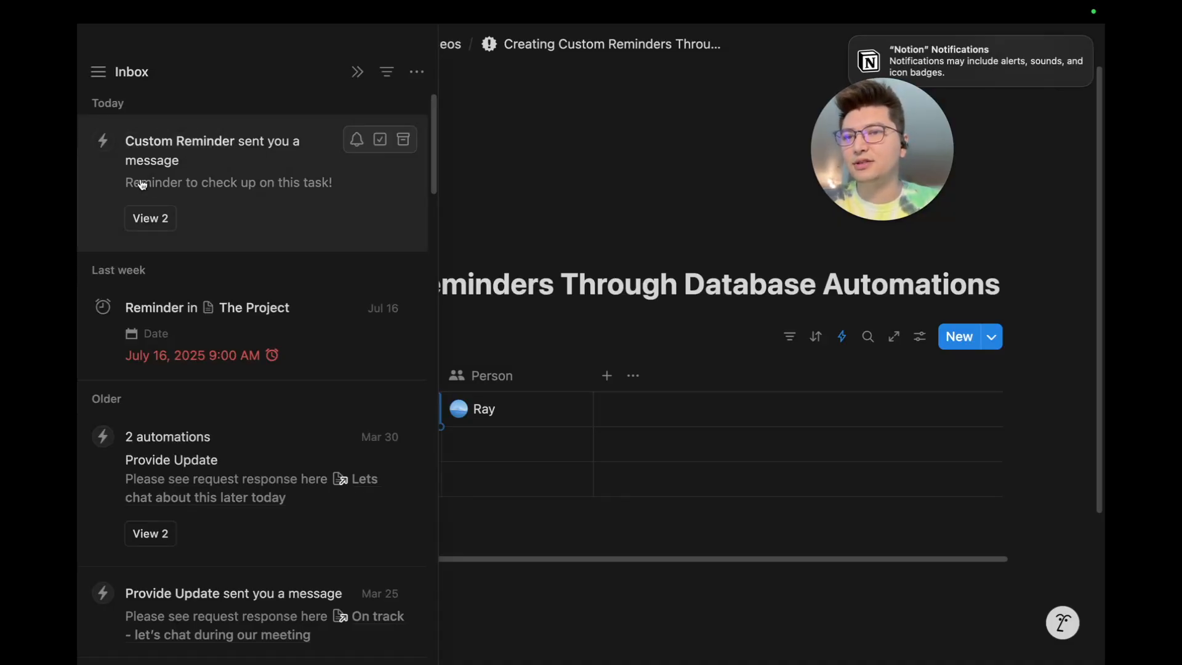
{"action": "left_click", "coordinate": [150, 218]}
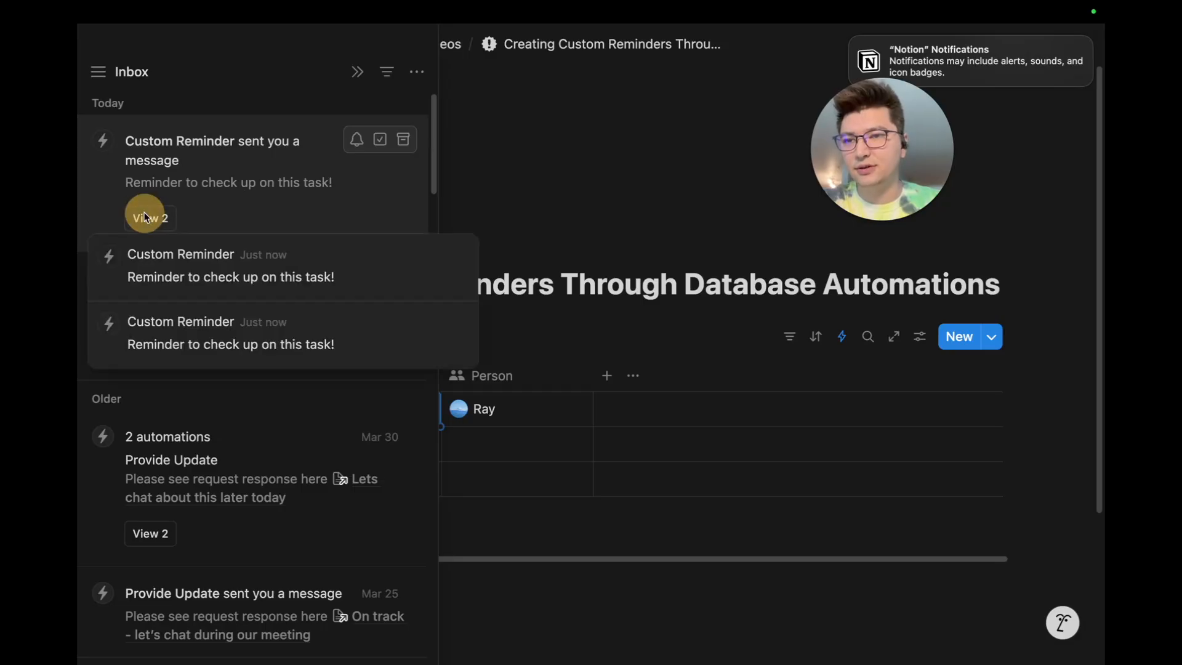
{"action": "left_click", "coordinate": [176, 254]}
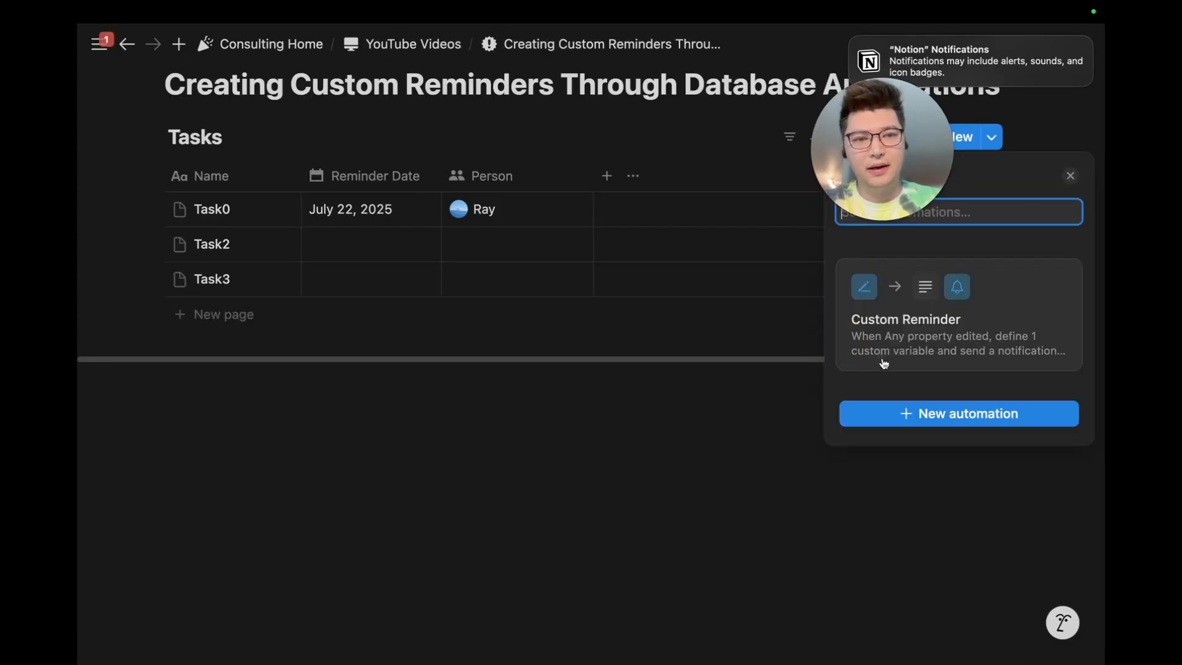
Open the Tasks database's Custom Reminder automation and review its Reminder Check variable and notification recipients.
{"action": "left_click", "coordinate": [963, 343]}
{"action": "scroll", "coordinate": [568, 356], "scroll_direction": "down", "scroll_amount": 2}
{"action": "scroll", "coordinate": [568, 356], "scroll_direction": "down", "scroll_amount": 3}
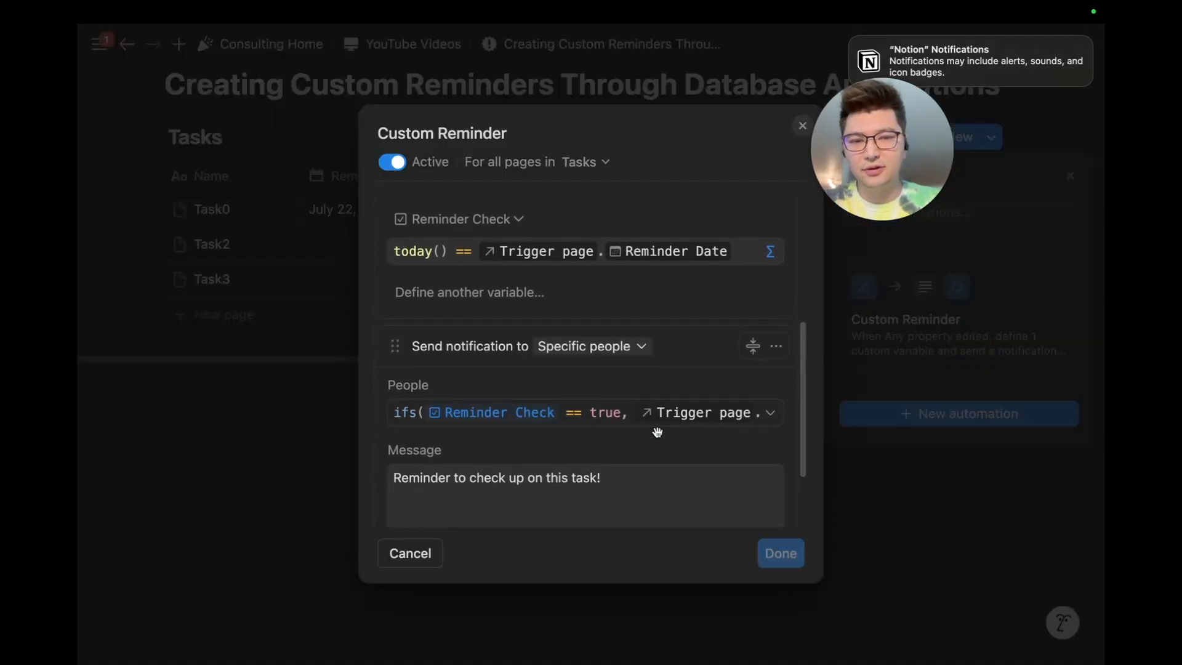
Append the trigger page's Name to the Custom Reminder notification message and save the automation.
{"action": "left_click", "coordinate": [613, 483]}
{"action": "type", "text": "@"}
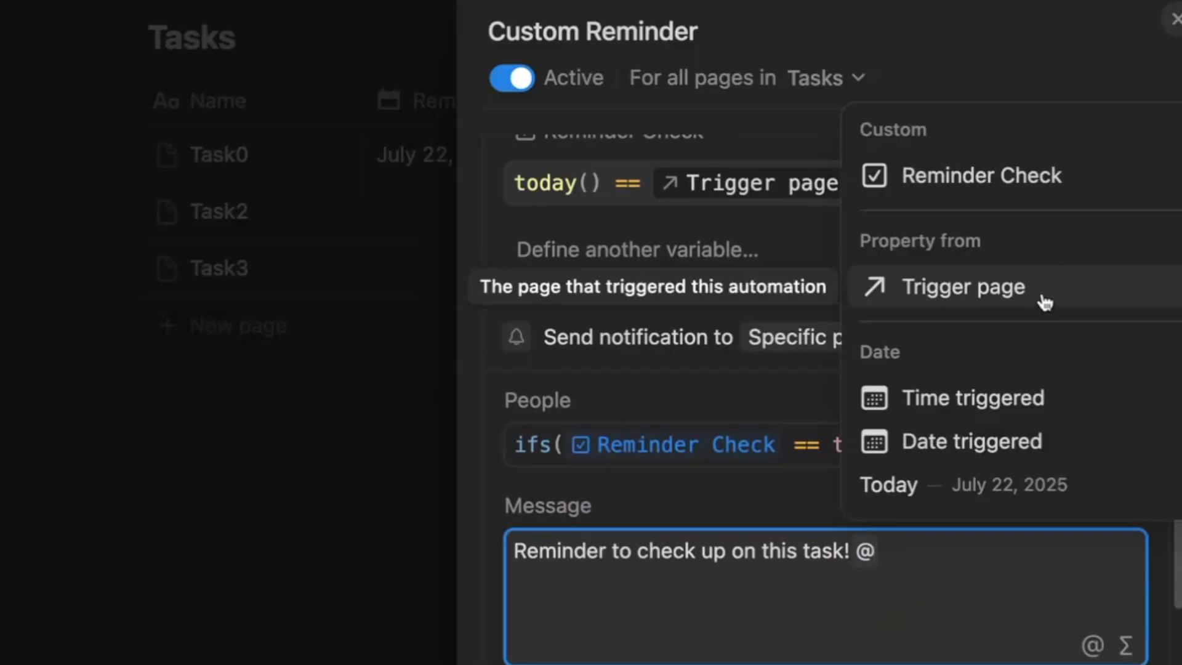
{"action": "left_click", "coordinate": [1044, 302]}
{"action": "left_click", "coordinate": [680, 283]}
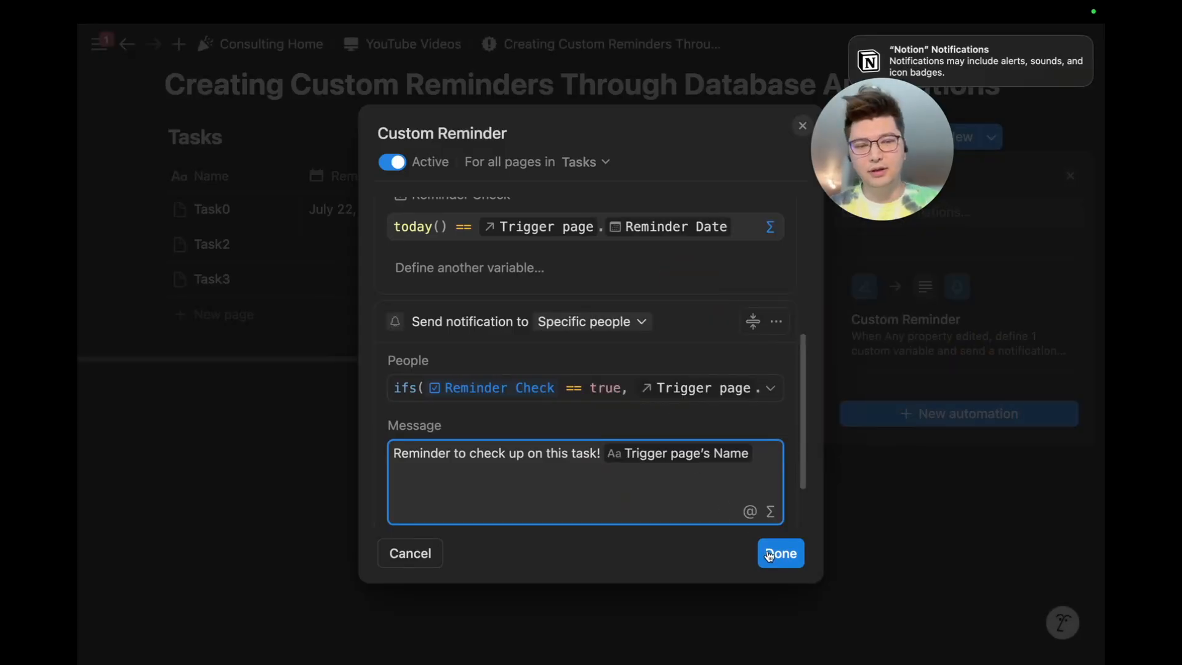
{"action": "left_click", "coordinate": [778, 551]}
{"action": "left_click", "coordinate": [770, 553]}
Rename Task0 to Task1 and back to Task0 to trigger the updated automation.
{"action": "left_click", "coordinate": [263, 209]}
{"action": "key", "text": "BackSpace"}
{"action": "type", "text": "1"}
{"action": "key", "text": "Escape"}
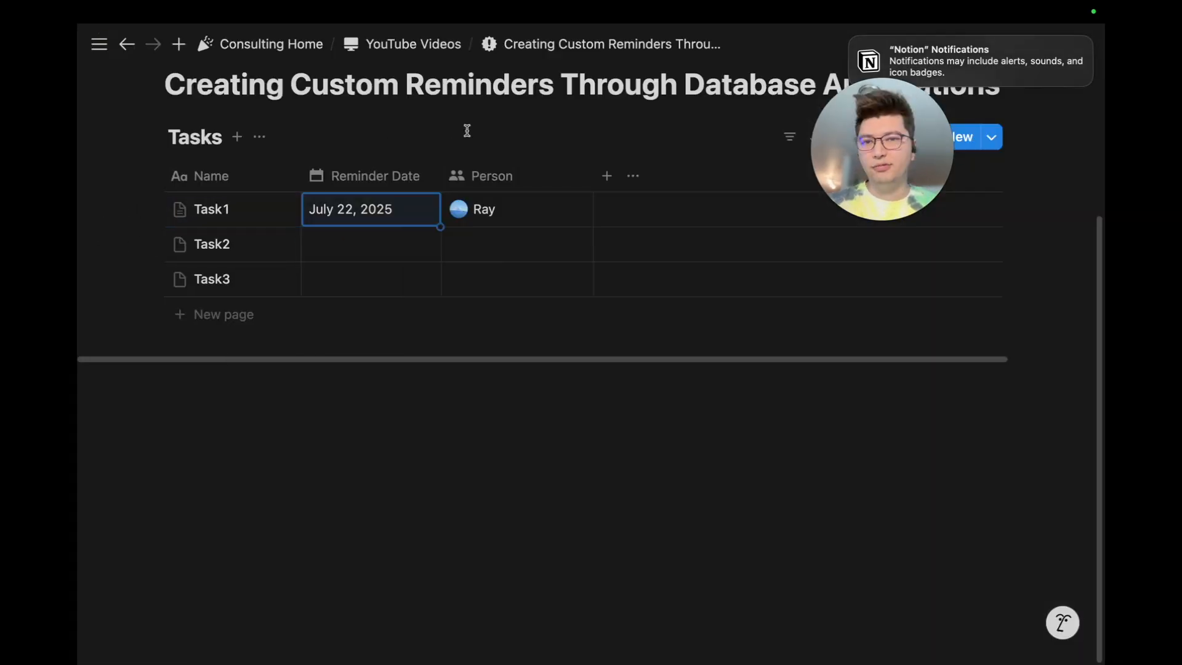
{"action": "left_click", "coordinate": [240, 212]}
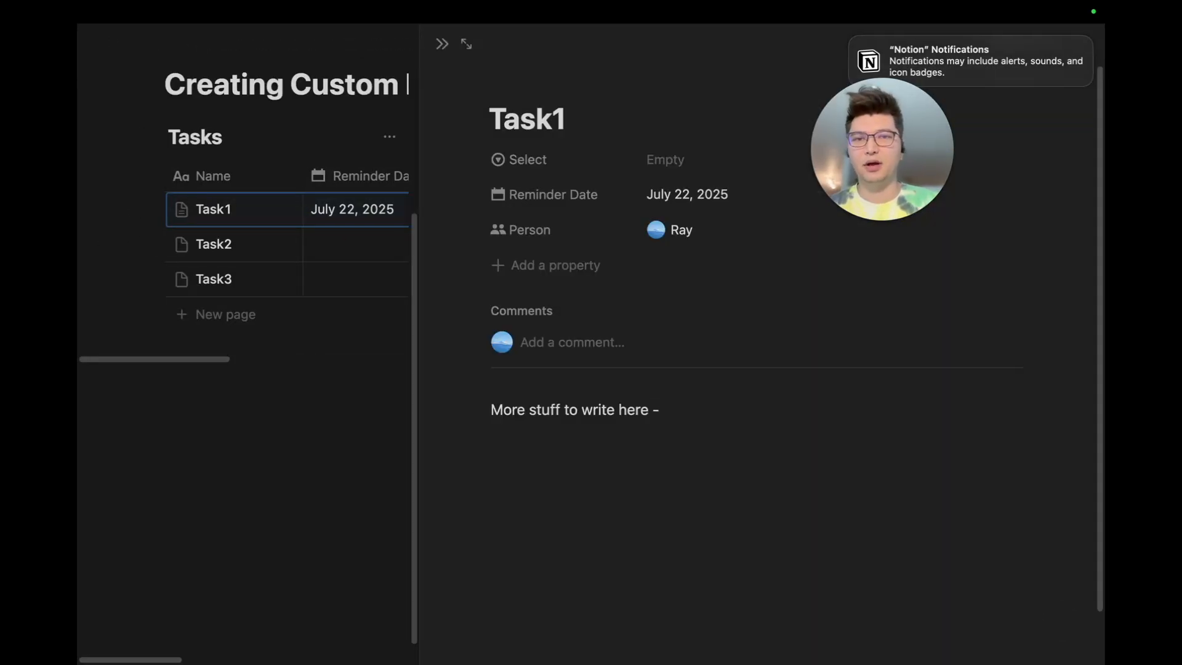
{"action": "key", "text": "BackSpace"}
{"action": "type", "text": "0"}
{"action": "key", "text": "Escape"}
Open the newest Custom Reminder notification from the Inbox, and go back to review the full group of reminder messages.
{"action": "mouse_move", "coordinate": [145, 151]}
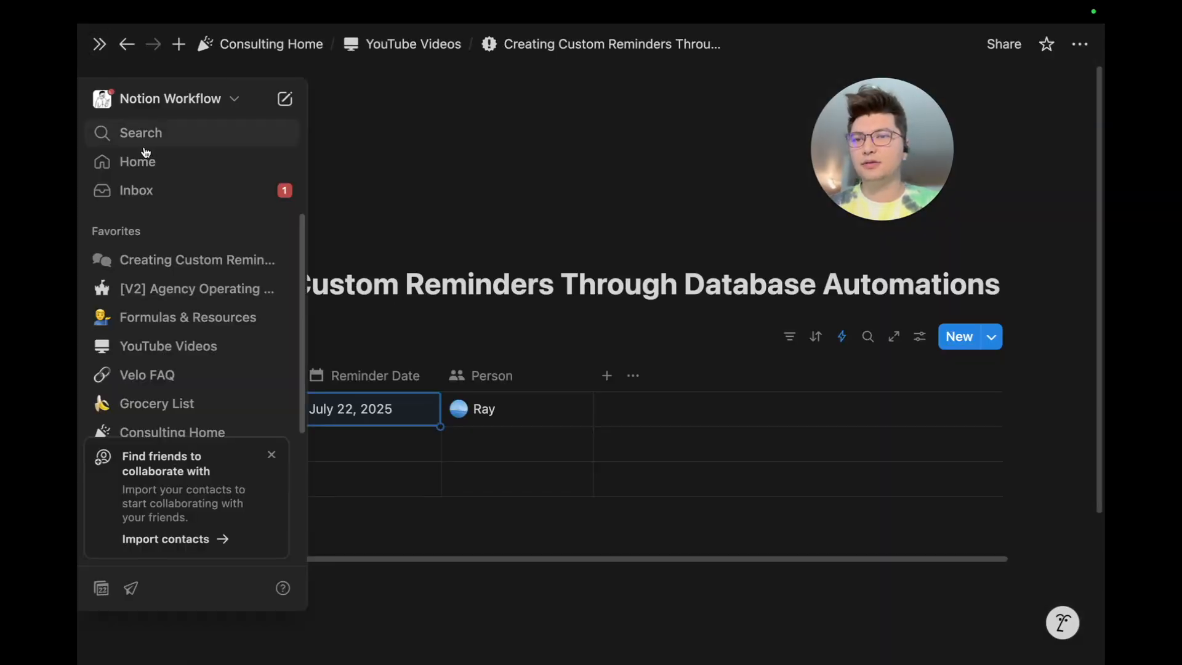
{"action": "left_click", "coordinate": [154, 190]}
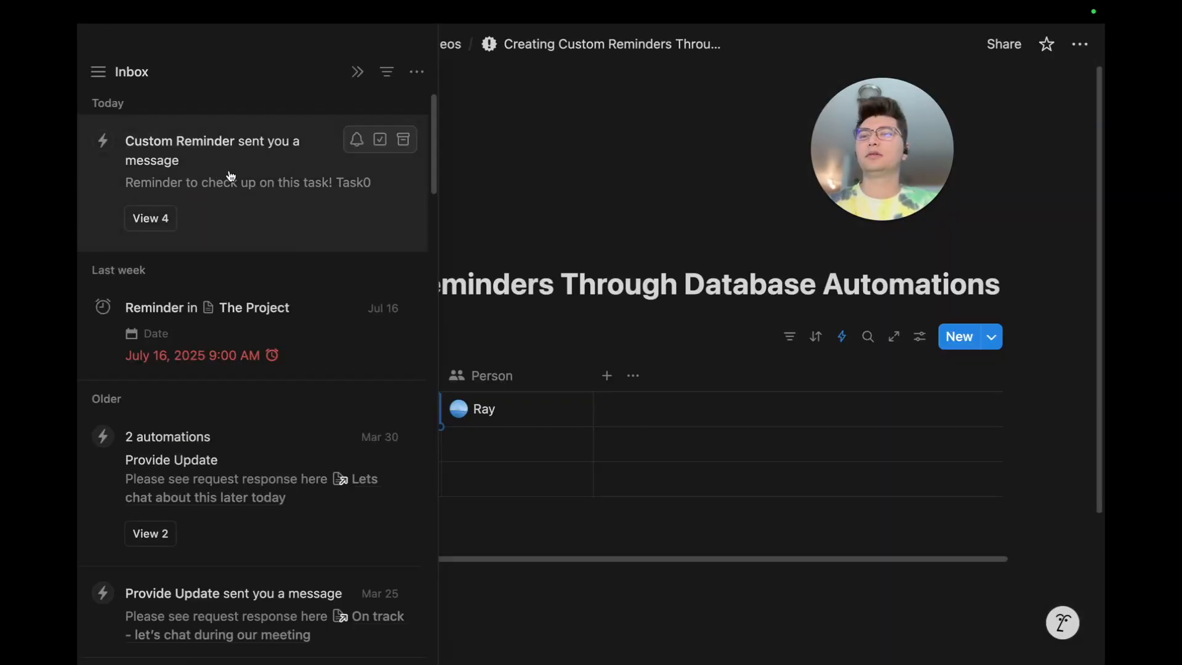
{"action": "left_click", "coordinate": [231, 176]}
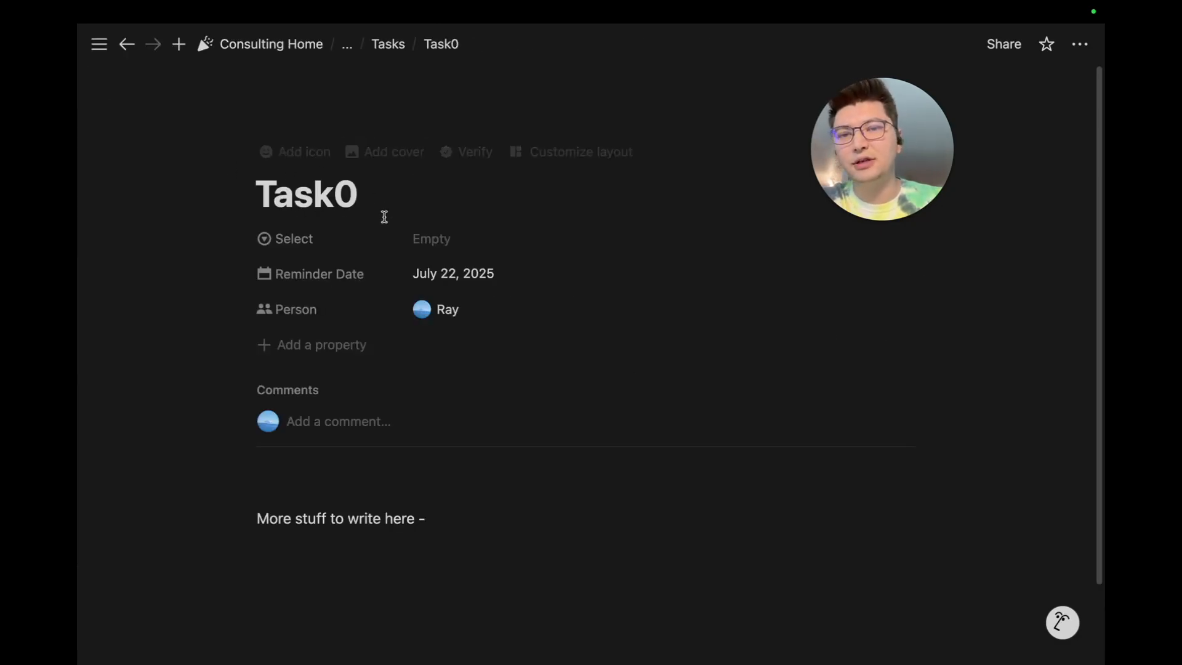
{"action": "left_click", "coordinate": [126, 45]}
{"action": "left_click", "coordinate": [148, 220]}
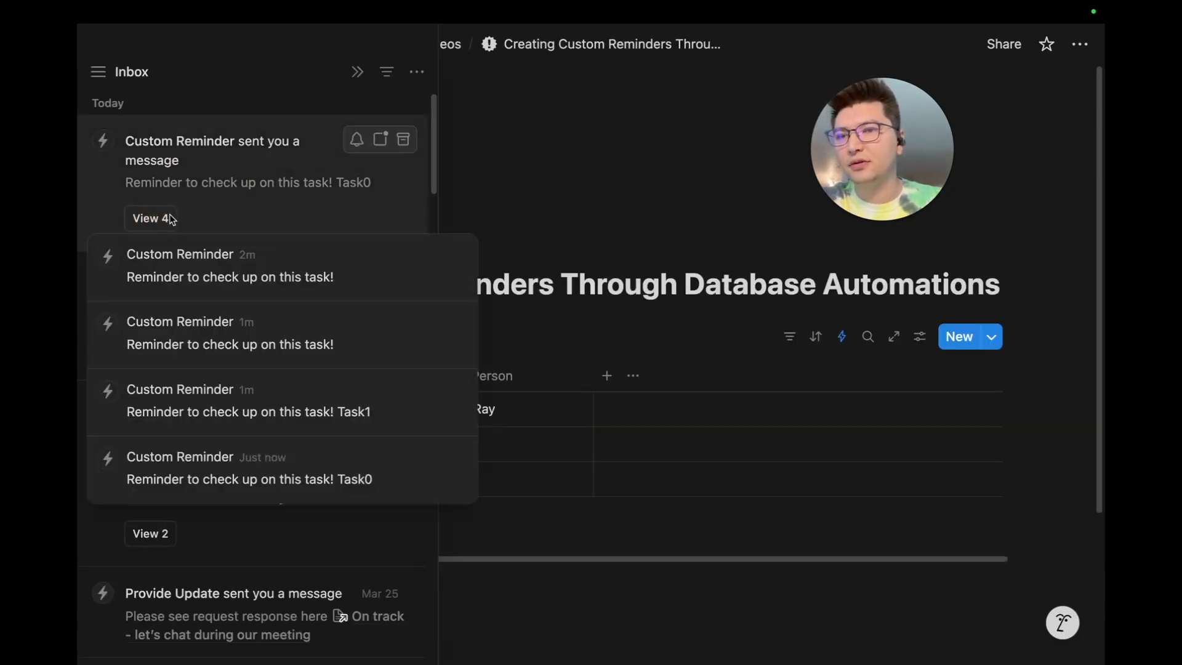
{"action": "left_click_drag", "start_coordinate": [371, 479], "coordinate": [334, 479]}
{"action": "left_click", "coordinate": [542, 336]}
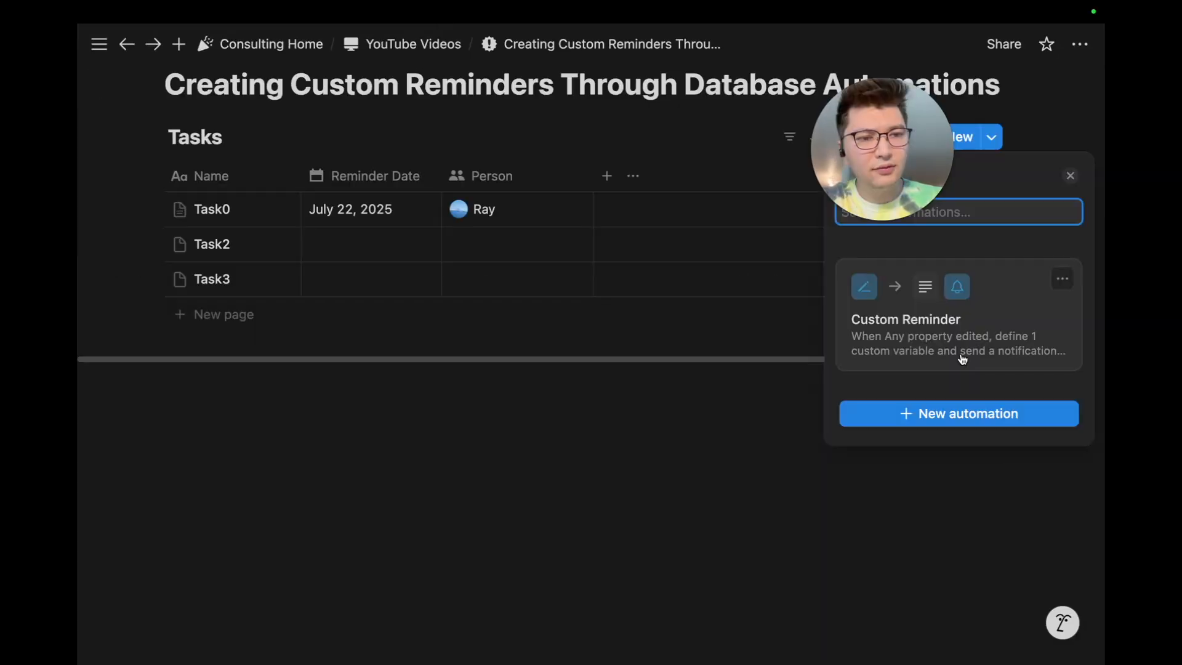
Replace the name mention in the Custom Reminder message with a page link to the Trigger page, and save the automation.
{"action": "left_click", "coordinate": [962, 359]}
{"action": "scroll", "coordinate": [661, 437], "scroll_direction": "down", "scroll_amount": 5}
{"action": "left_click", "coordinate": [749, 435]}
{"action": "left_click", "coordinate": [765, 425]}
{"action": "key", "text": "BackSpace"}
{"action": "type", "text": "@"}
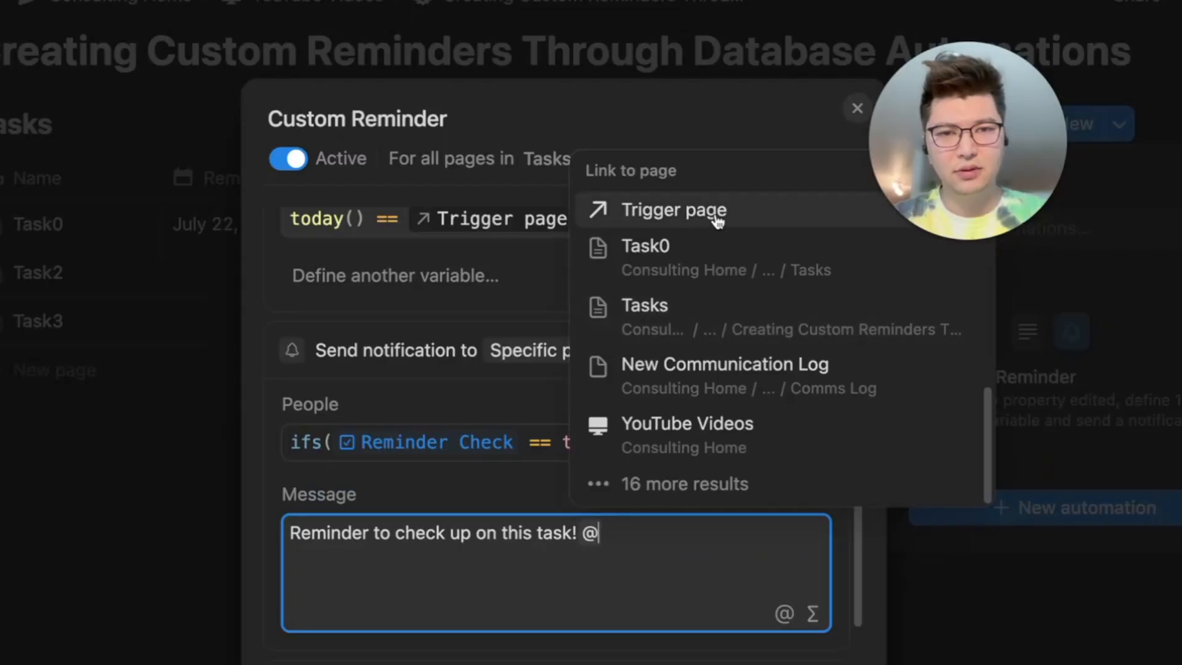
{"action": "left_click", "coordinate": [717, 210]}
{"action": "key", "text": "Escape"}
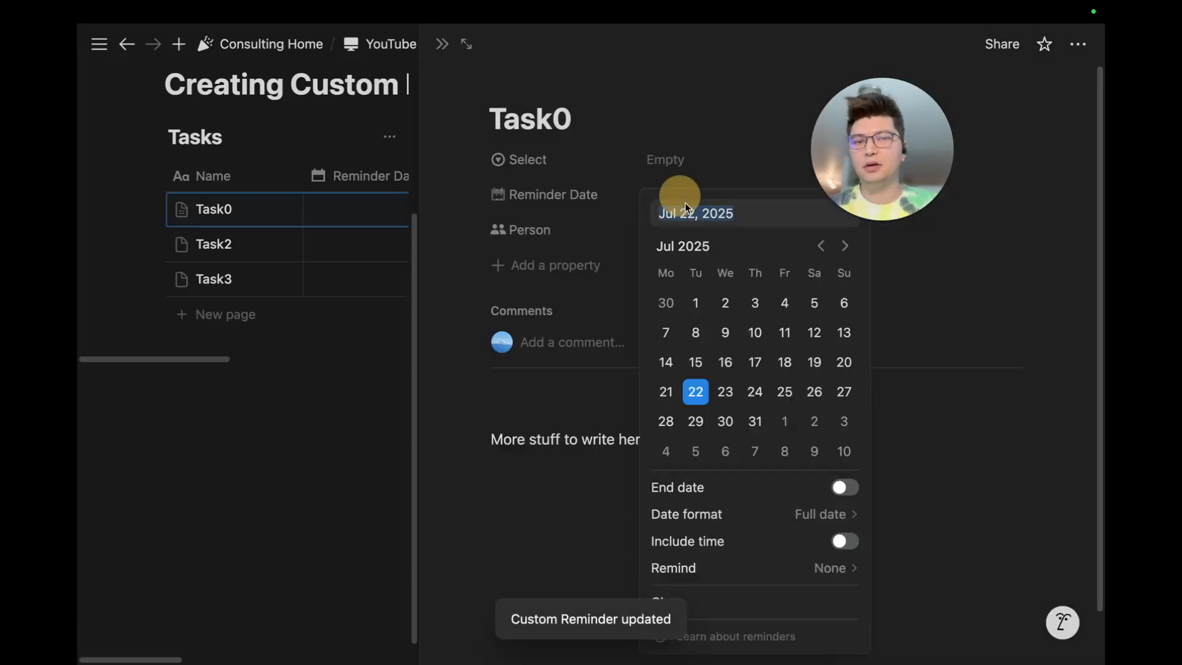
Set Task0's Reminder Date to July 22, 2025, and rename the task to Task1.
{"action": "left_click", "coordinate": [696, 392]}
{"action": "left_click", "coordinate": [614, 97]}
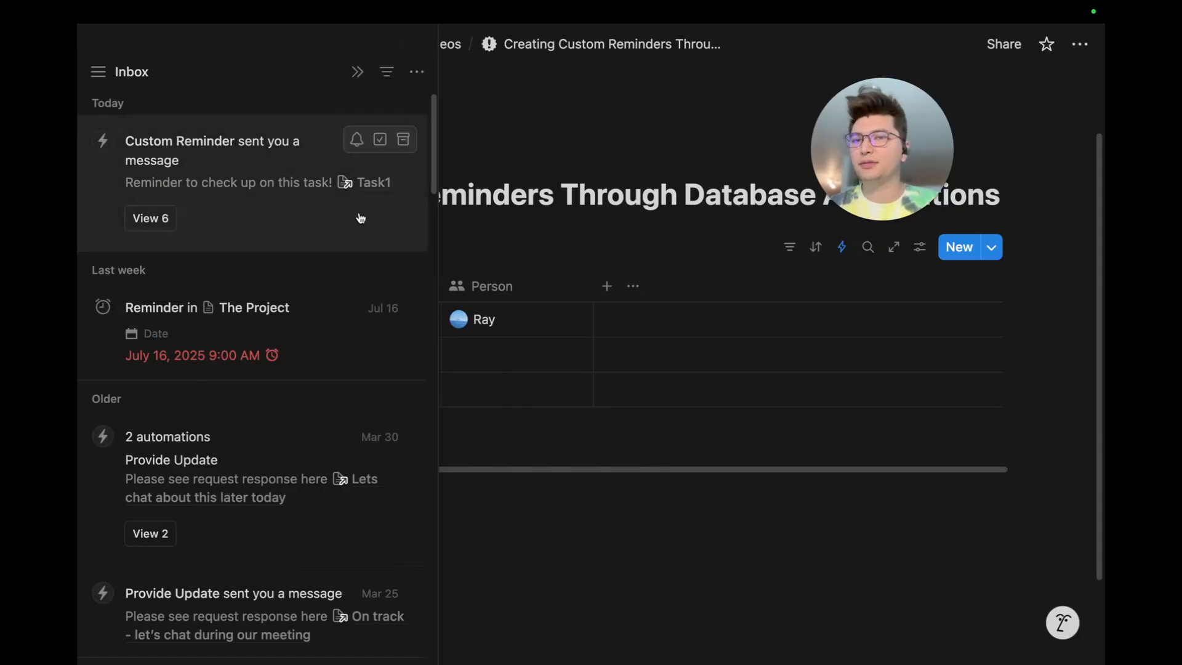
Review the grouped Custom Reminder notifications in the Inbox and follow the newest one's Task1 link to its page.
{"action": "mouse_move", "coordinate": [343, 266]}
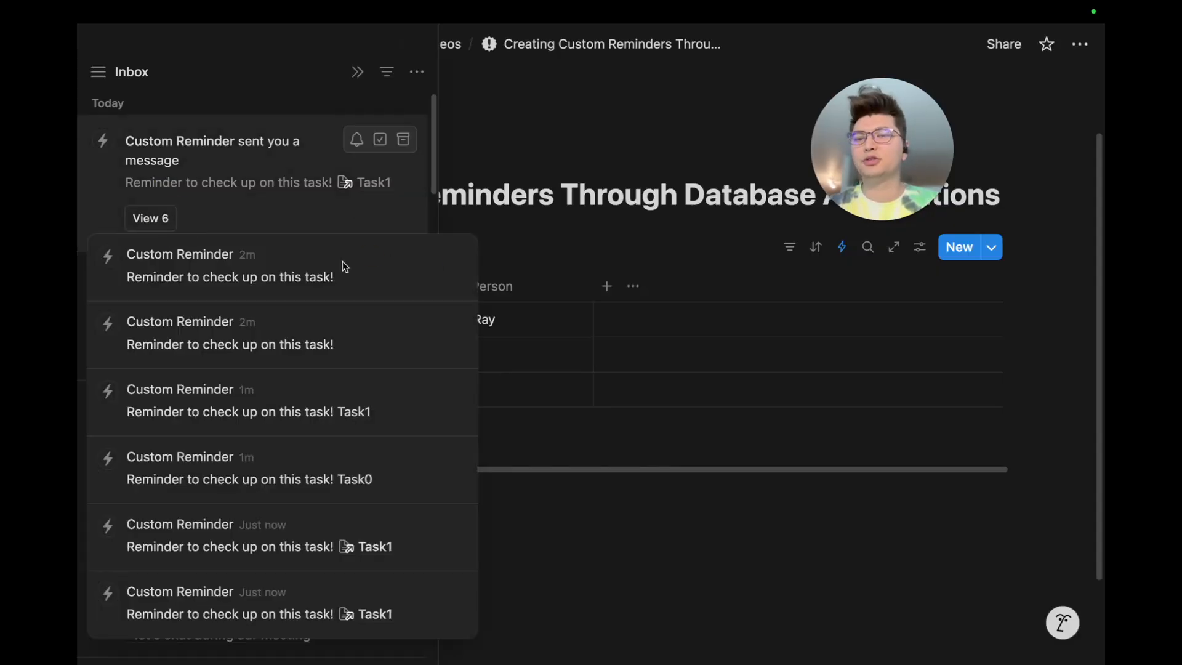
{"action": "left_click", "coordinate": [365, 614]}
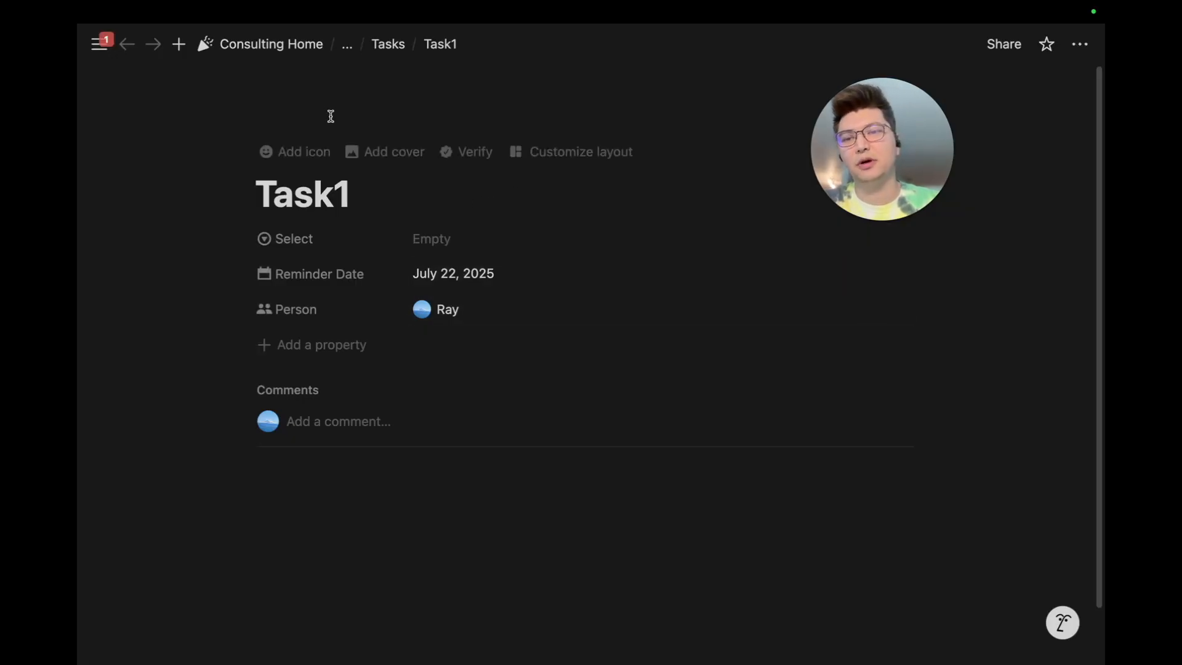
{"action": "left_click", "coordinate": [126, 44]}
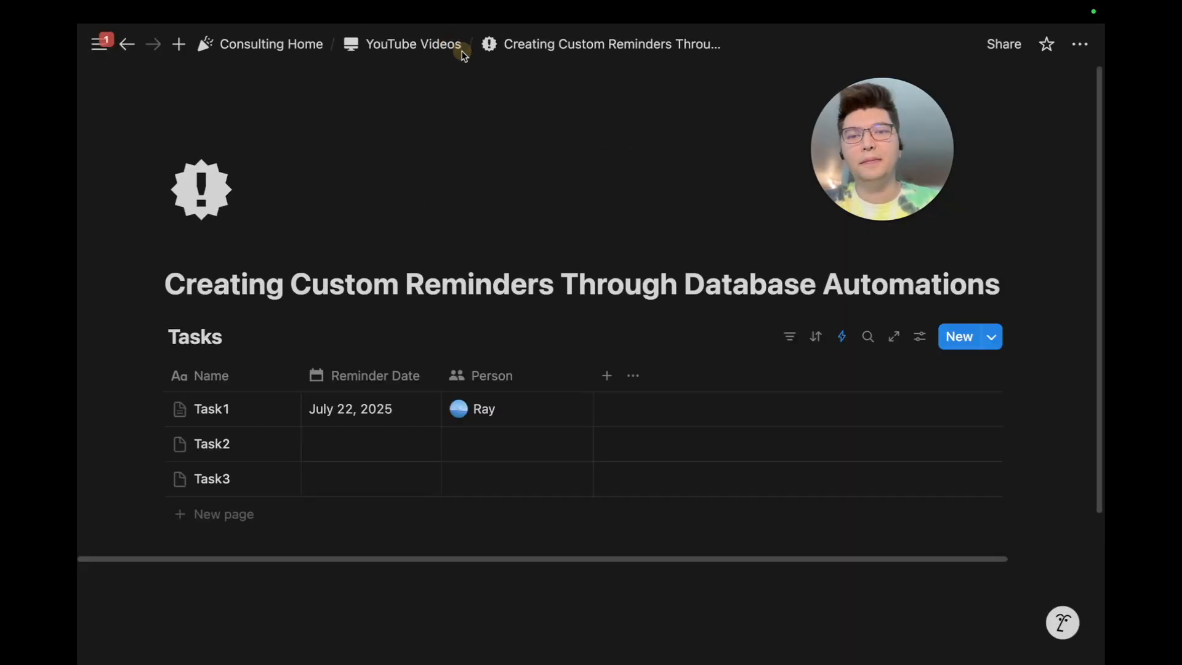
Show the Select property in the Tasks table and narrow the Person column.
{"action": "left_click", "coordinate": [920, 339]}
{"action": "left_click", "coordinate": [910, 270]}
{"action": "left_click", "coordinate": [1067, 396]}
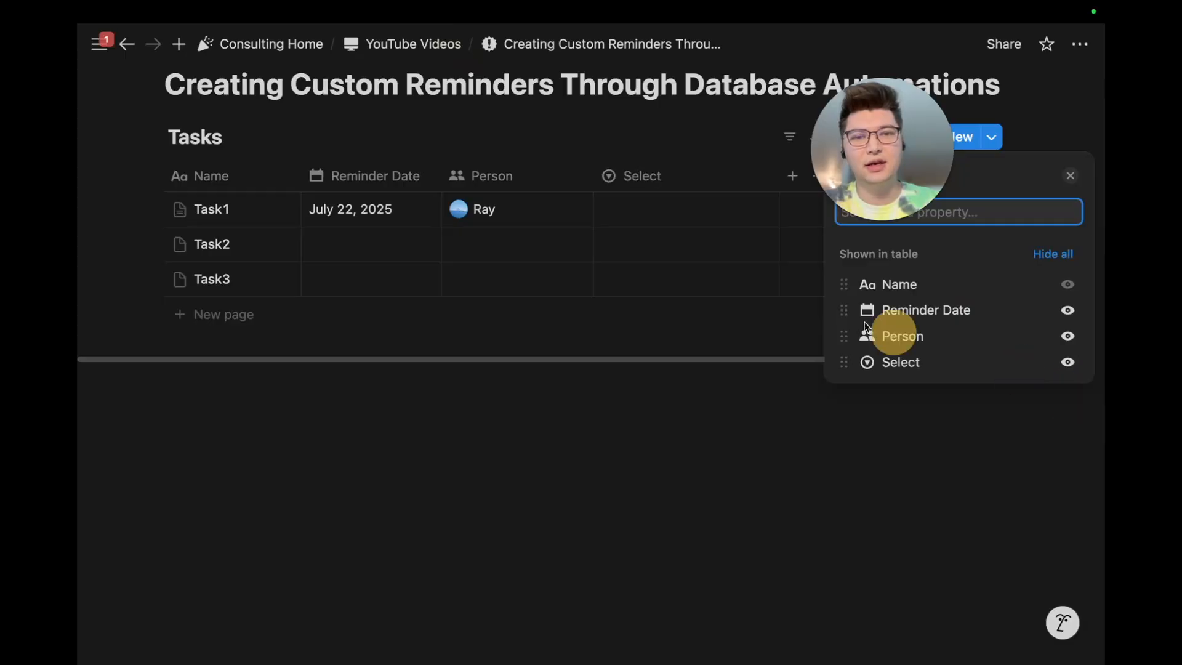
{"action": "left_click", "coordinate": [717, 158]}
{"action": "left_click_drag", "start_coordinate": [597, 263], "coordinate": [546, 256]}
Create the options 3 Days, 1 Week and 2 Weeks in Task1's Select property, and narrow the Select column.
{"action": "left_click", "coordinate": [643, 285]}
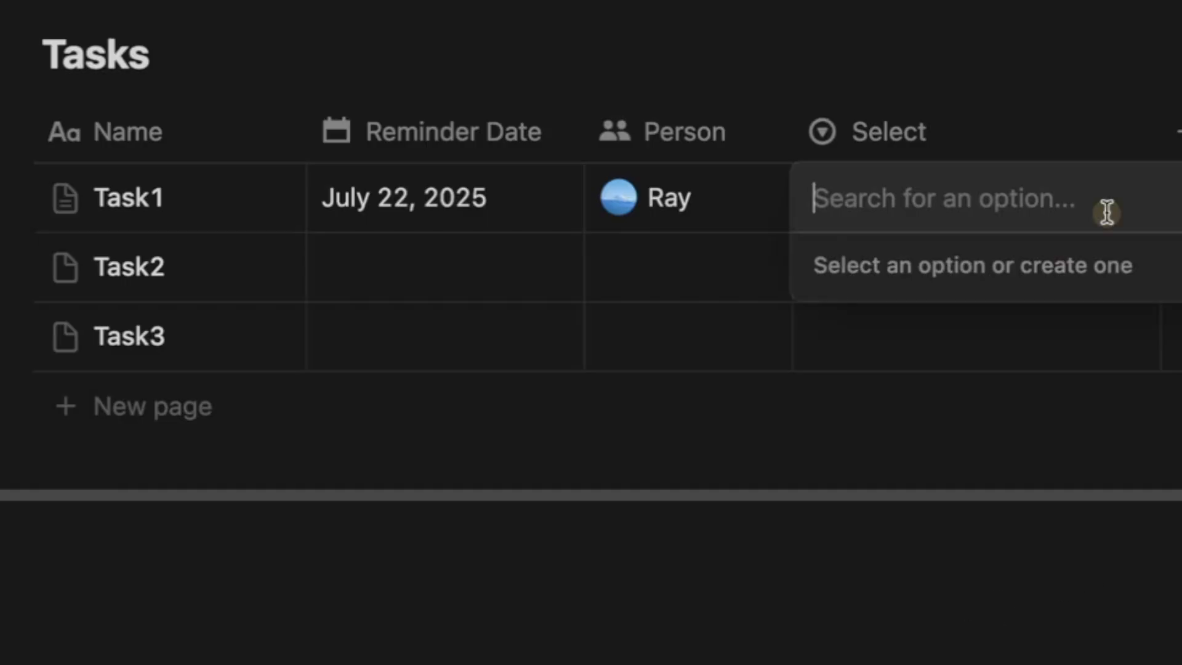
{"action": "type", "text": "3 Days"}
{"action": "key", "text": "Return"}
{"action": "left_click", "coordinate": [1054, 178]}
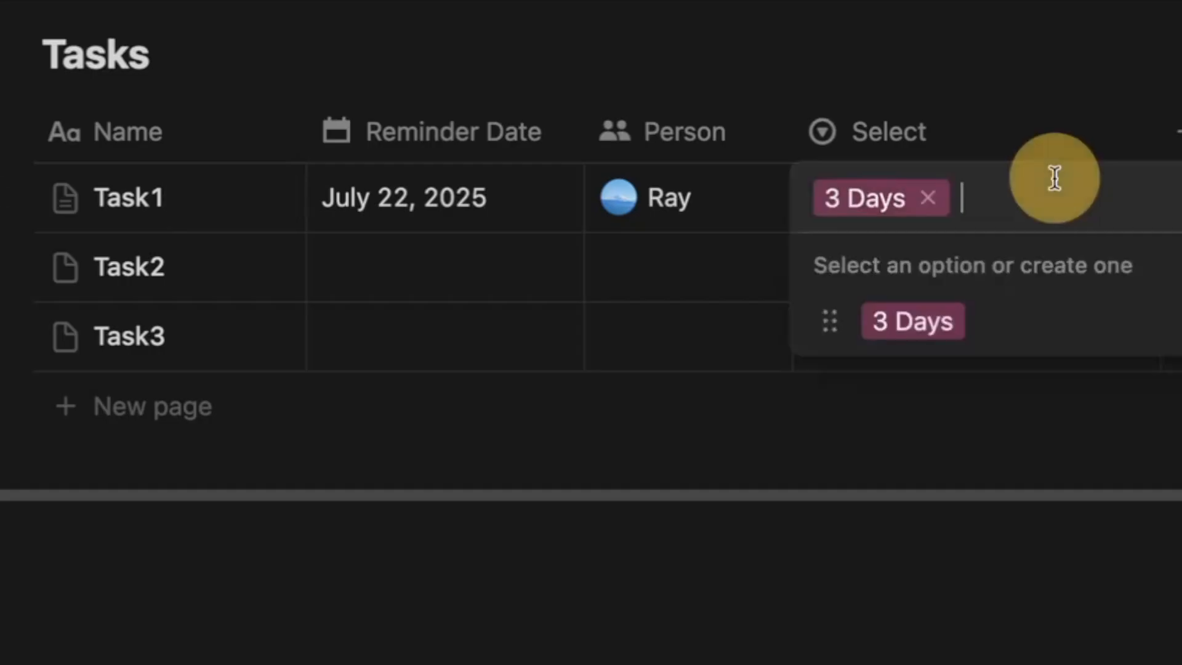
{"action": "type", "text": "1 Week"}
{"action": "key", "text": "Return"}
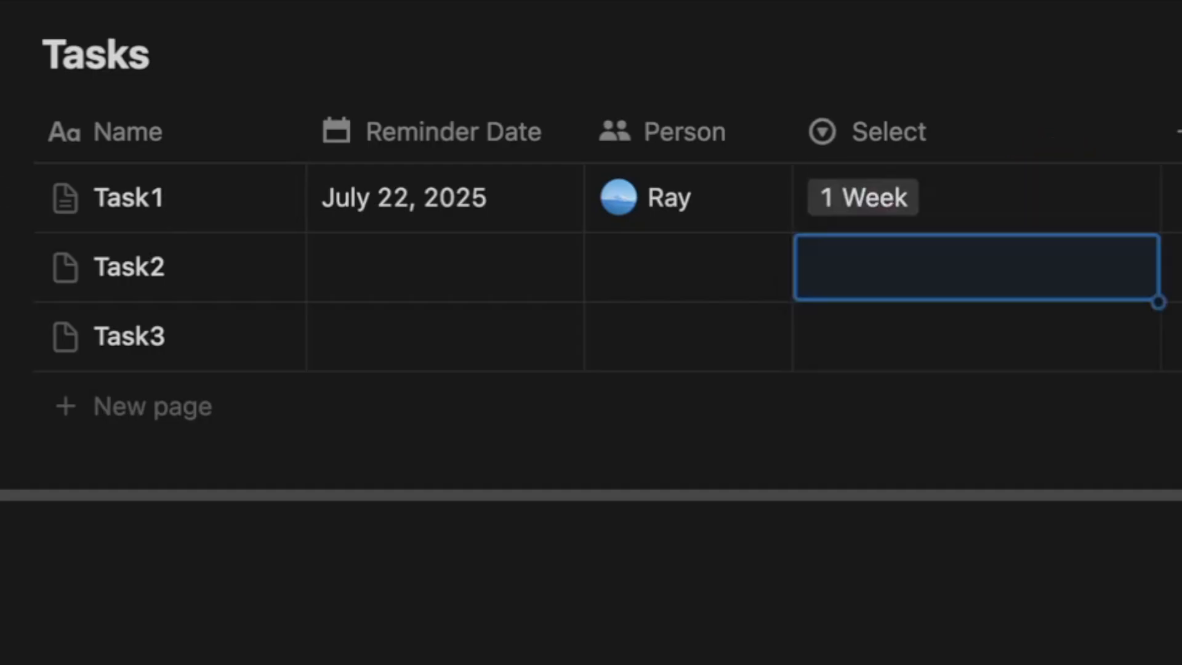
{"action": "left_click", "coordinate": [1050, 184]}
{"action": "type", "text": "2 Weeks"}
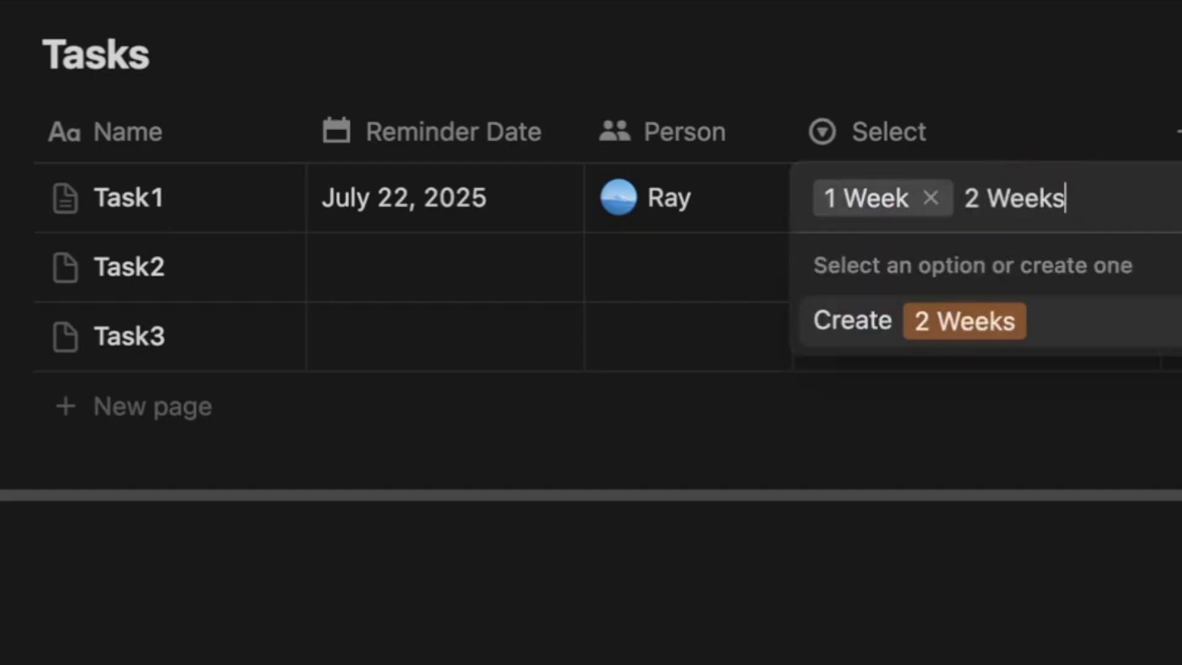
{"action": "key", "text": "Return"}
{"action": "left_click_drag", "start_coordinate": [1158, 117], "coordinate": [984, 117]}
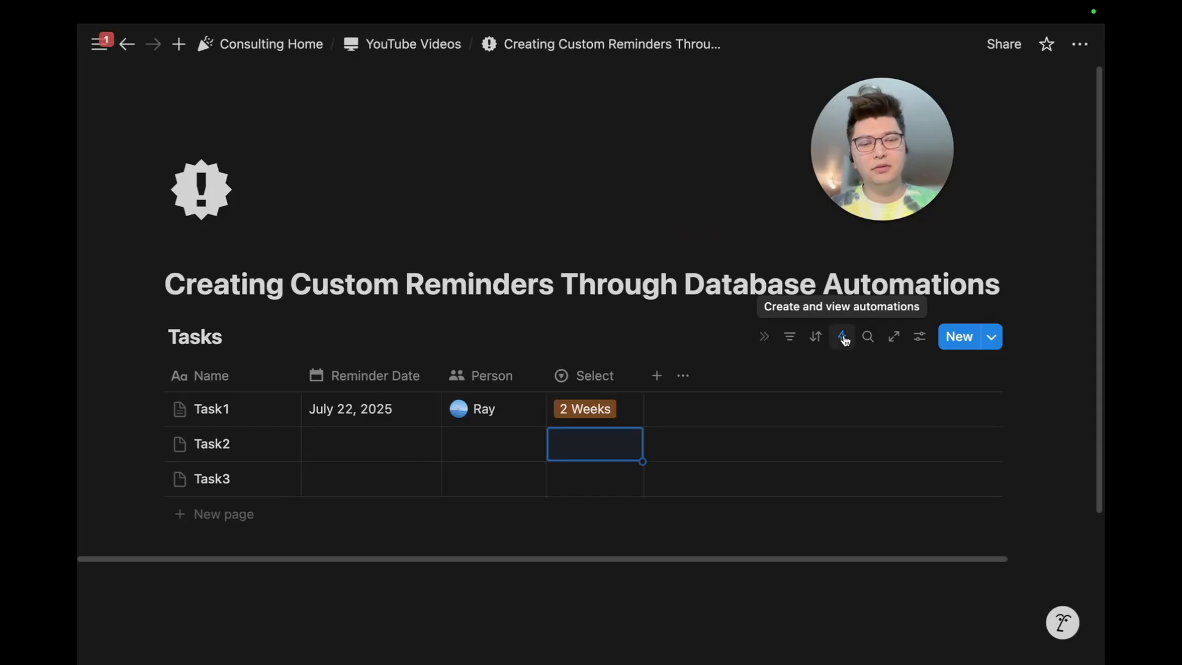
Create a new Tasks automation named "Set Reminder Date" that triggers when the Select property is edited.
{"action": "left_click", "coordinate": [839, 337]}
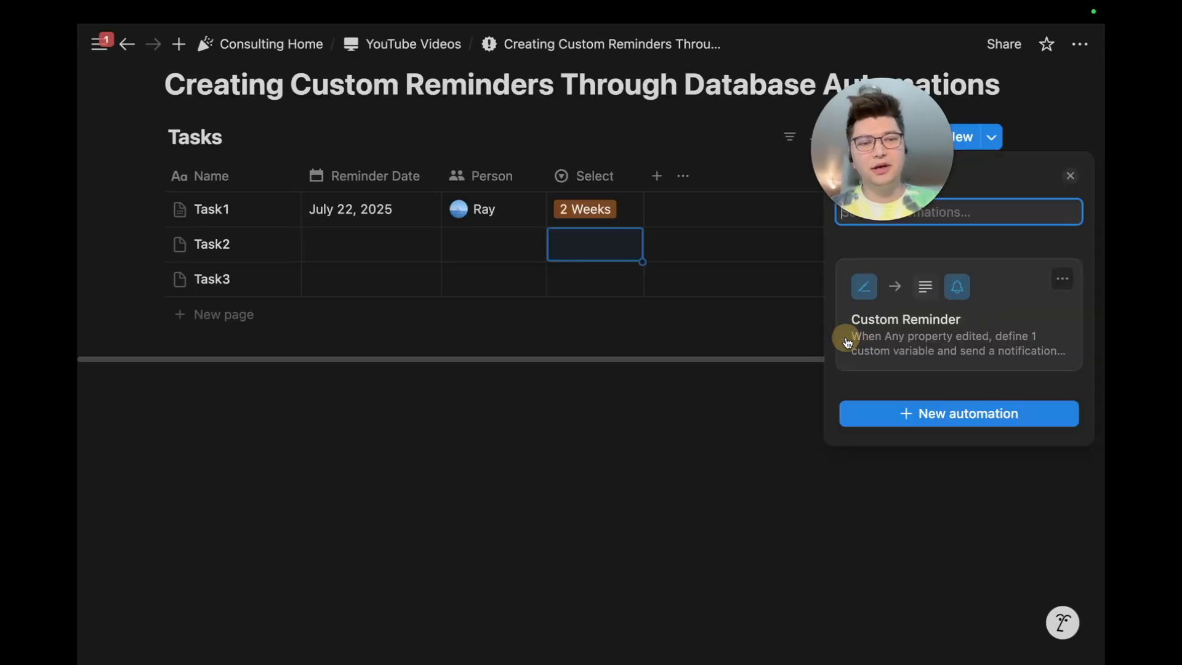
{"action": "left_click", "coordinate": [955, 414]}
{"action": "type", "text": "Set Reminder Date"}
{"action": "left_click", "coordinate": [454, 242]}
{"action": "left_click", "coordinate": [559, 503]}
{"action": "left_click", "coordinate": [455, 283]}
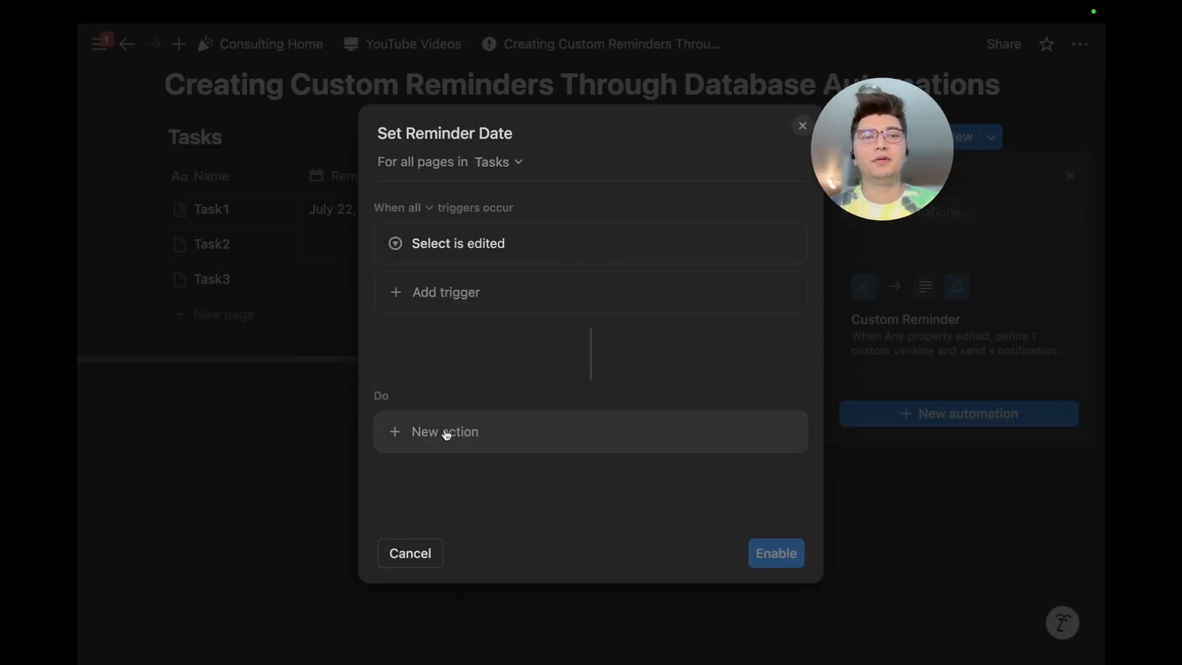
Add a Define variables action and name its variable "Add Reminder Date".
{"action": "left_click", "coordinate": [446, 434]}
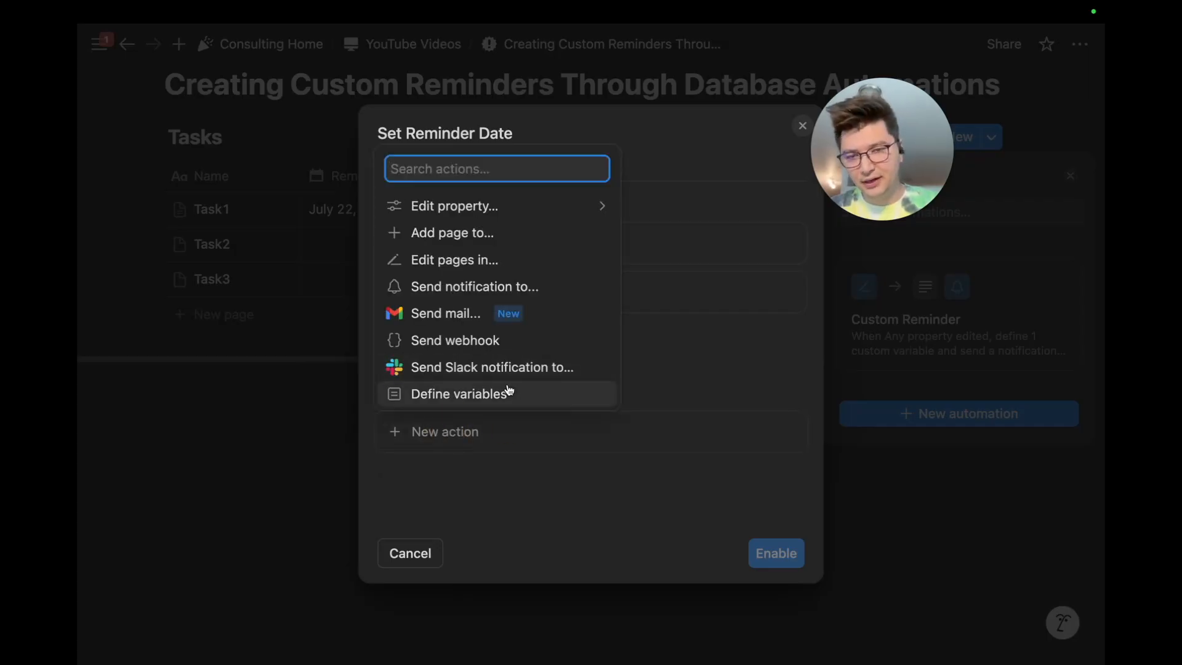
{"action": "left_click", "coordinate": [507, 392]}
{"action": "left_click", "coordinate": [479, 365]}
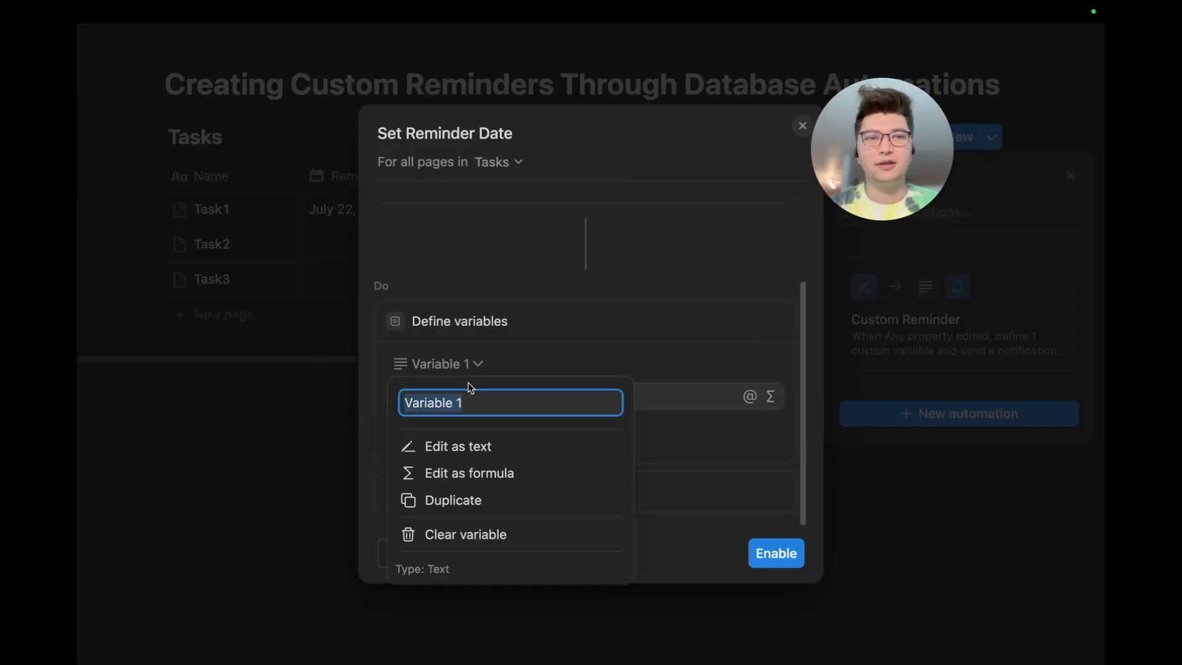
{"action": "type", "text": "Add Reminder Date"}
{"action": "key", "text": "Return"}
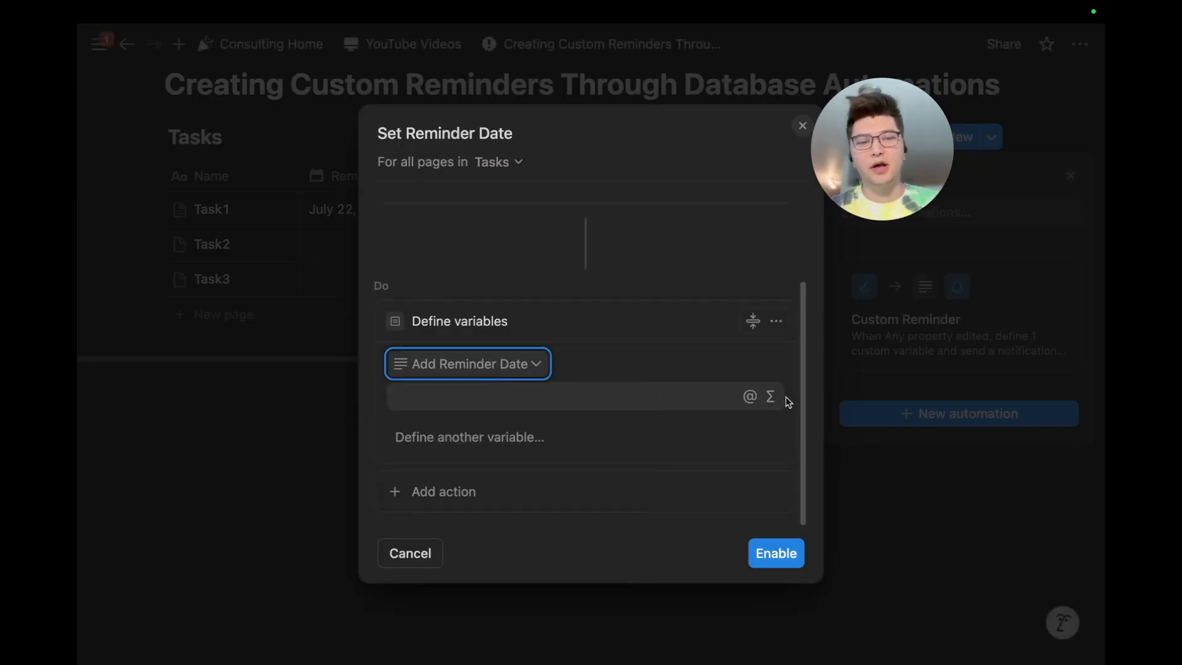
Start the variable's formula with an ifs condition testing whether the Trigger page's Select equals "3 Days".
{"action": "left_click", "coordinate": [771, 398]}
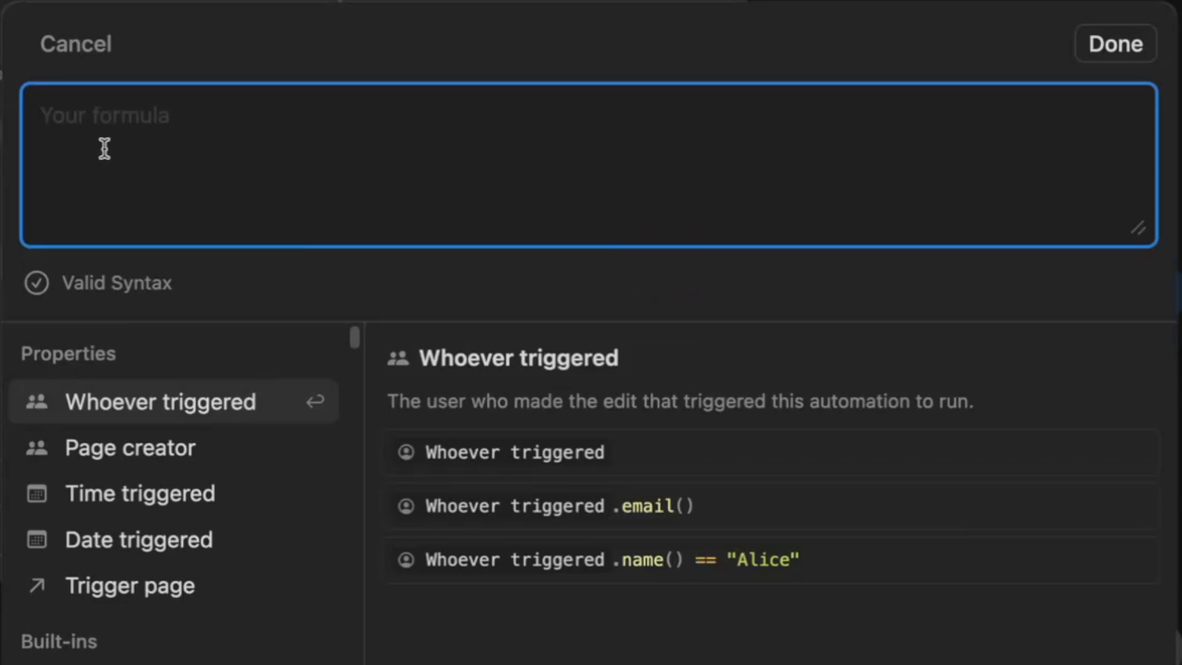
{"action": "type", "text": "ifs("}
{"action": "left_click", "coordinate": [154, 588]}
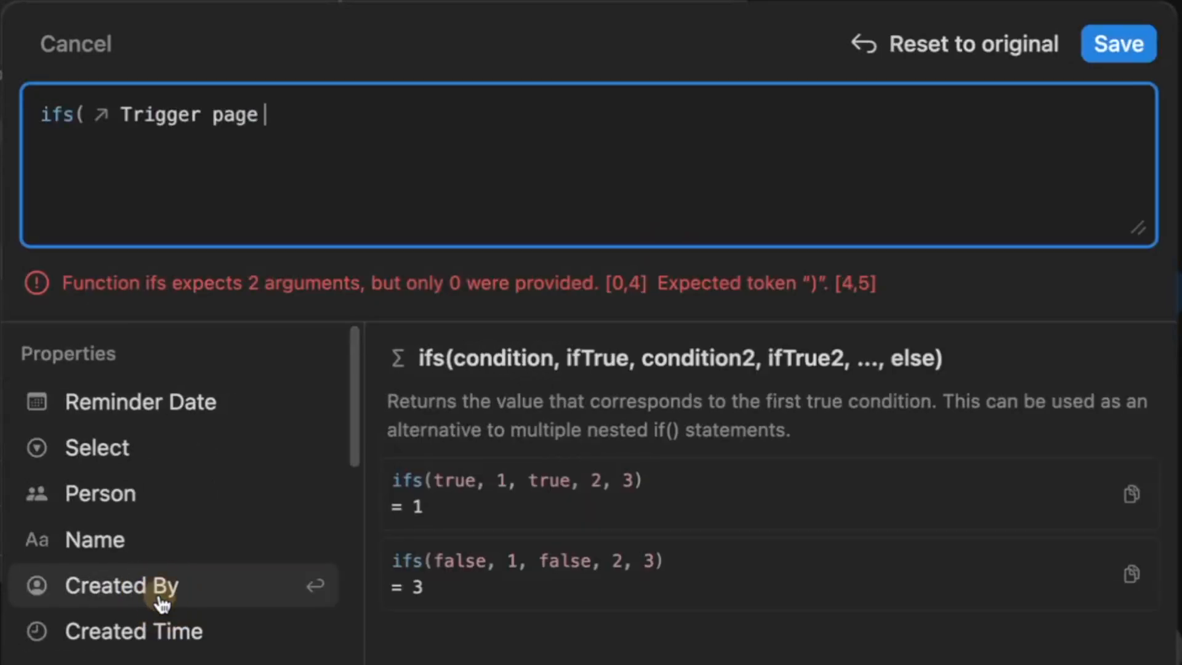
{"action": "type", "text": "."}
{"action": "left_click", "coordinate": [159, 459]}
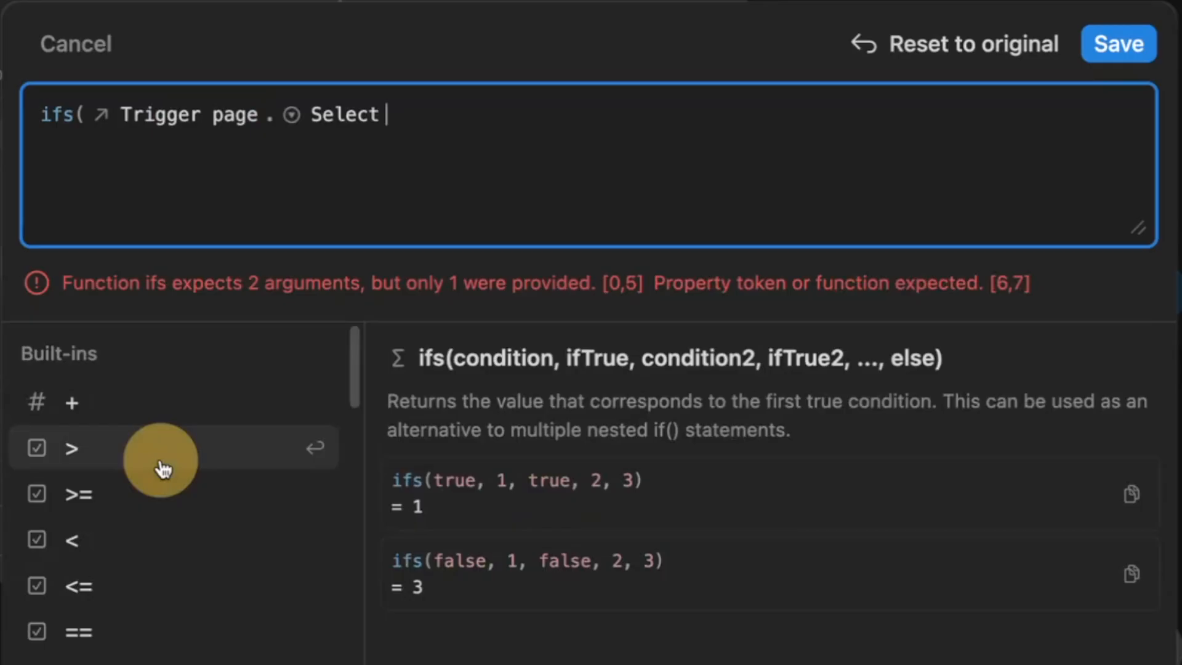
{"action": "type", "text": "== \"3 D"}
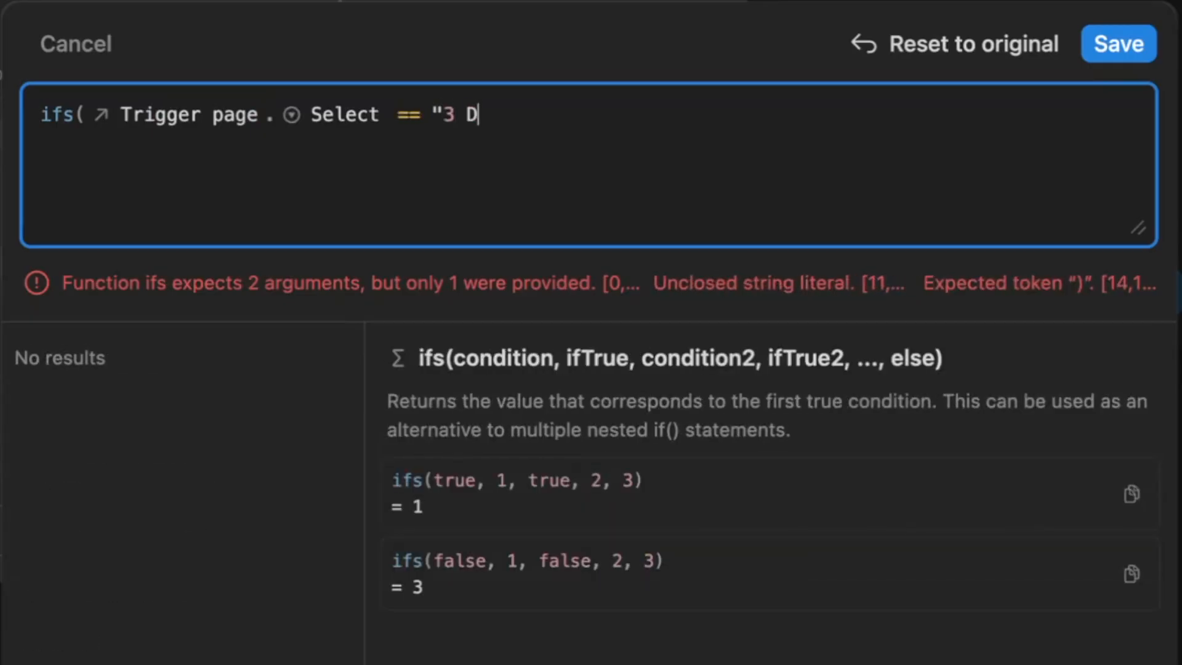
{"action": "type", "text": "ays\", date"}
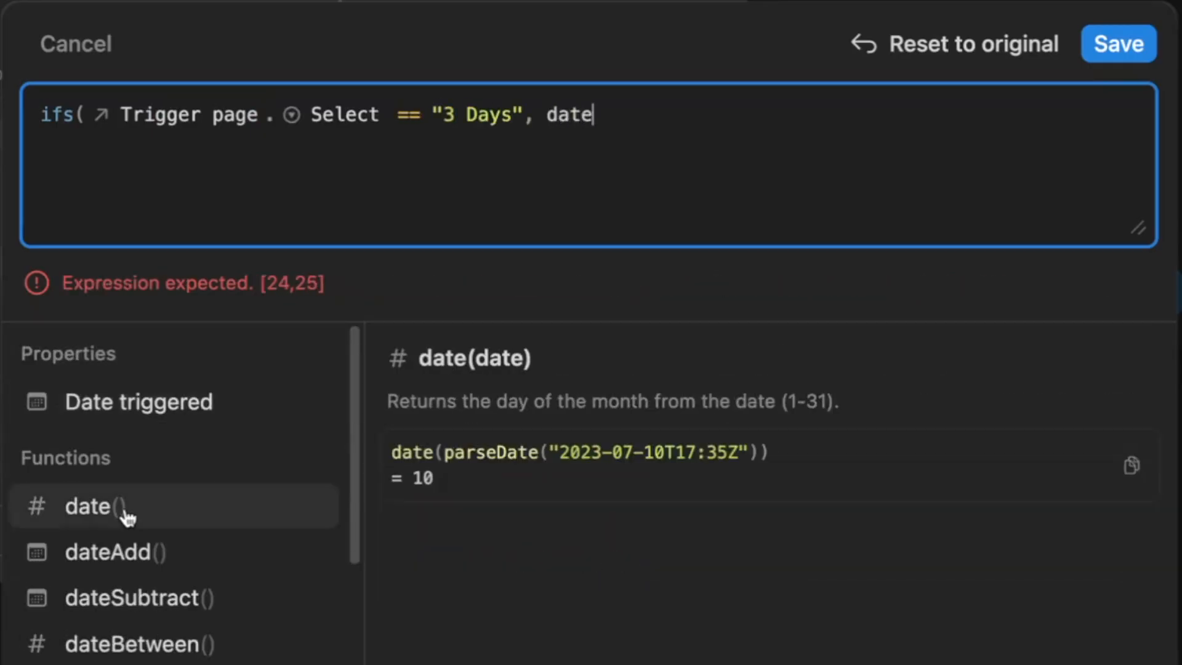
Make the "3 Days" condition return dateAdd(today(),3,"days").
{"action": "left_click", "coordinate": [115, 554]}
{"action": "left_click", "coordinate": [640, 132]}
{"action": "type", "text": "today"}
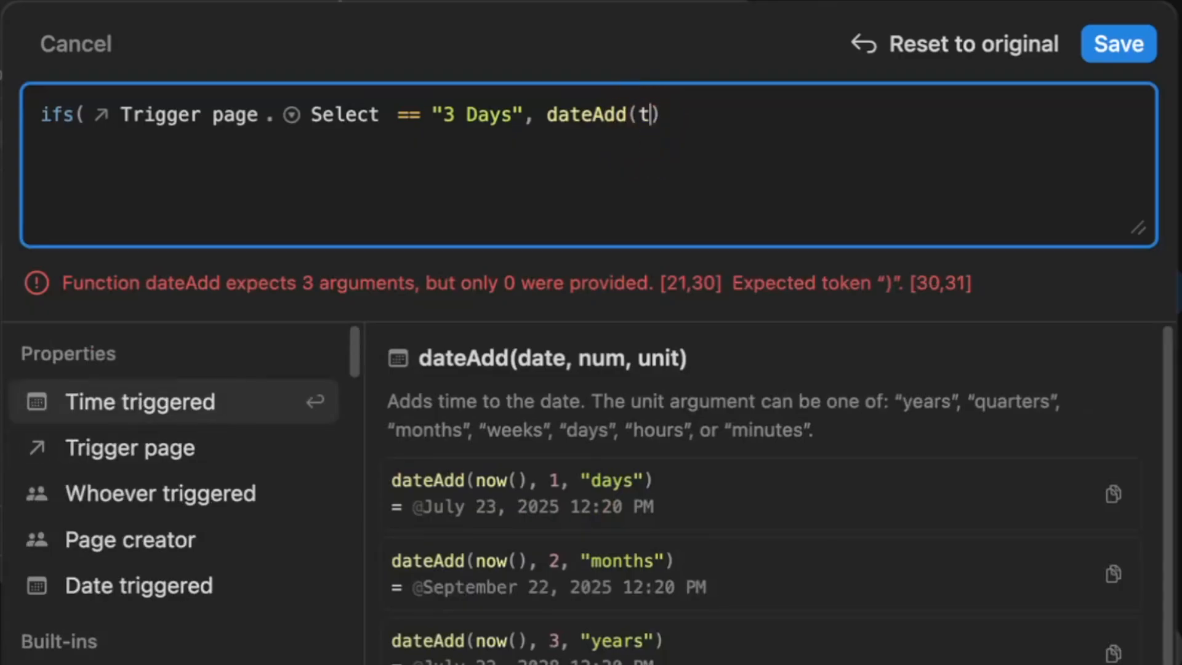
{"action": "key", "text": "Return"}
{"action": "type", "text": ",3,"}
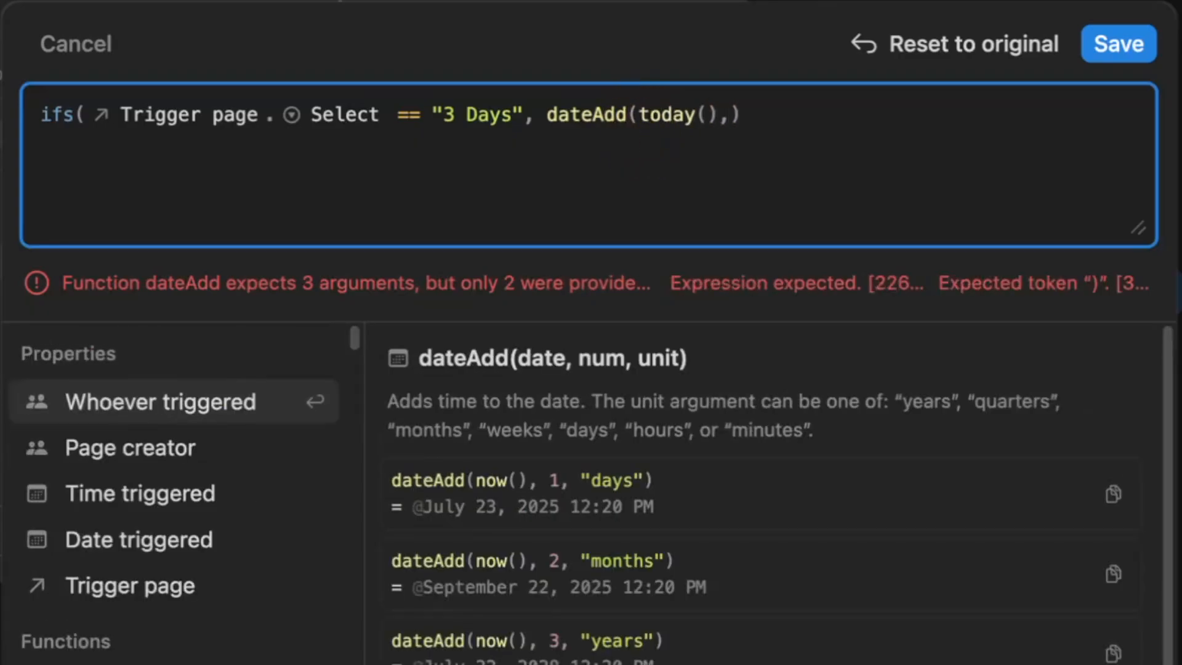
{"action": "type", "text": "\"days\")"}
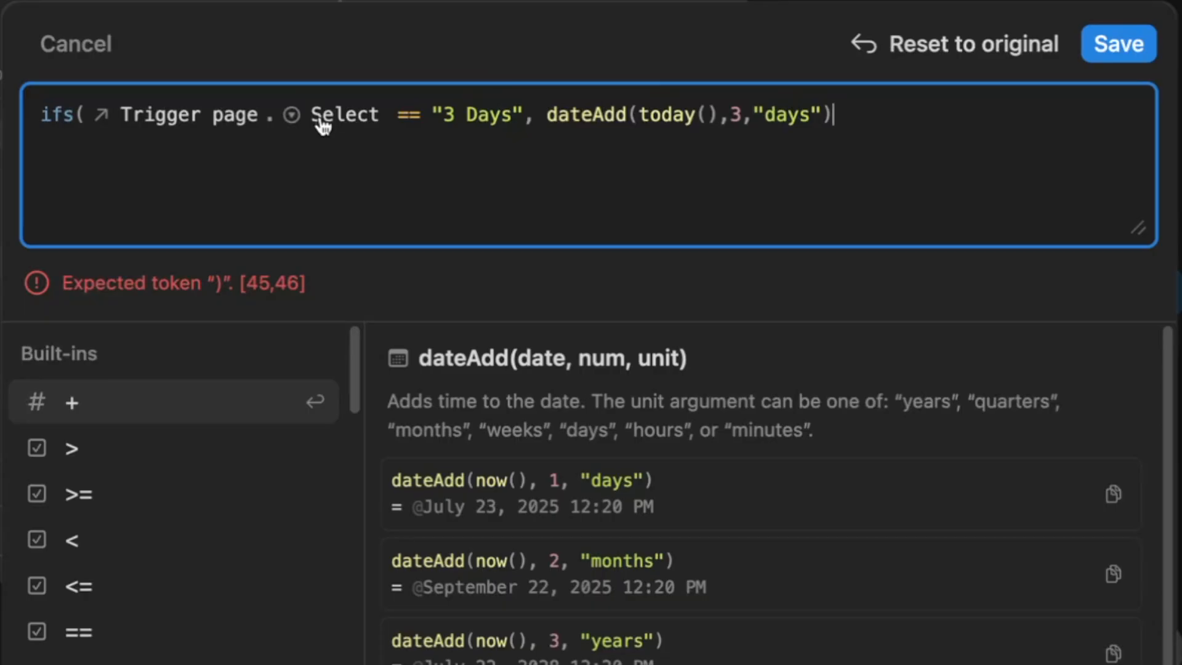
Add a comma after the "3 Days" condition and its result, and duplicate both onto a new line of the formula.
{"action": "type", "text": ","}
{"action": "left_click_drag", "start_coordinate": [832, 116], "coordinate": [91, 120]}
{"action": "key", "text": "ctrl+c"}
{"action": "left_click", "coordinate": [934, 124]}
{"action": "key", "text": "shift+Return"}
{"action": "key", "text": "ctrl+v"}
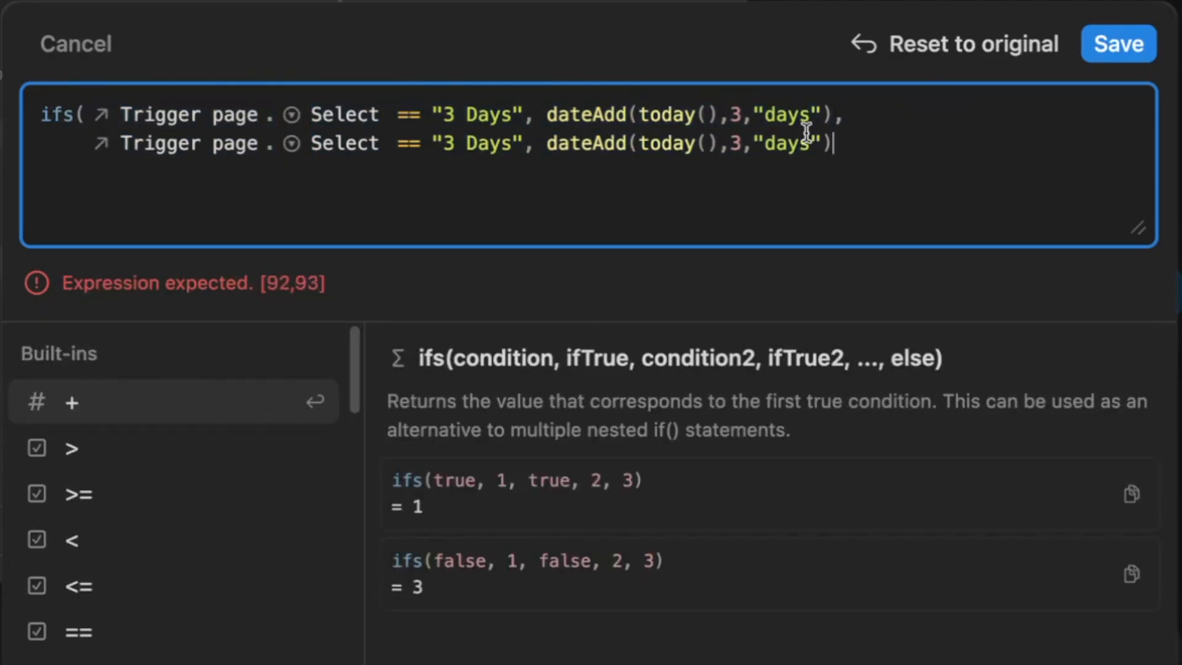
Change the duplicated second condition to test for "1 Week" and add 7 days to today.
{"action": "double_click", "coordinate": [484, 142]}
{"action": "type", "text": "1 Week"}
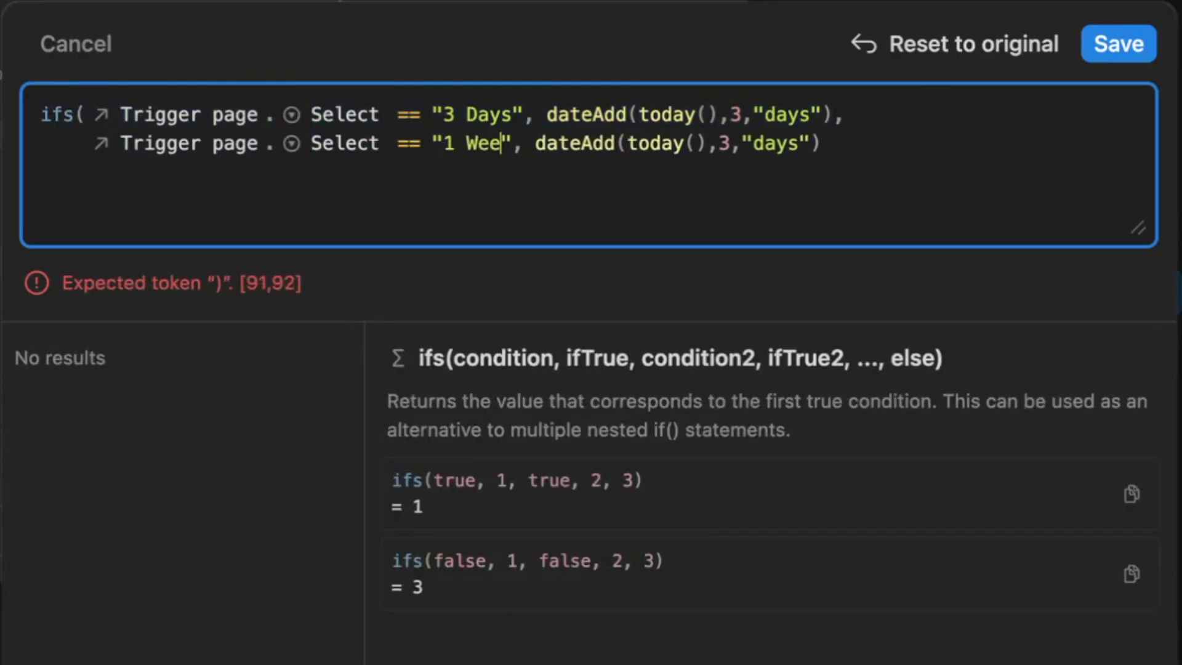
{"action": "left_click", "coordinate": [740, 141]}
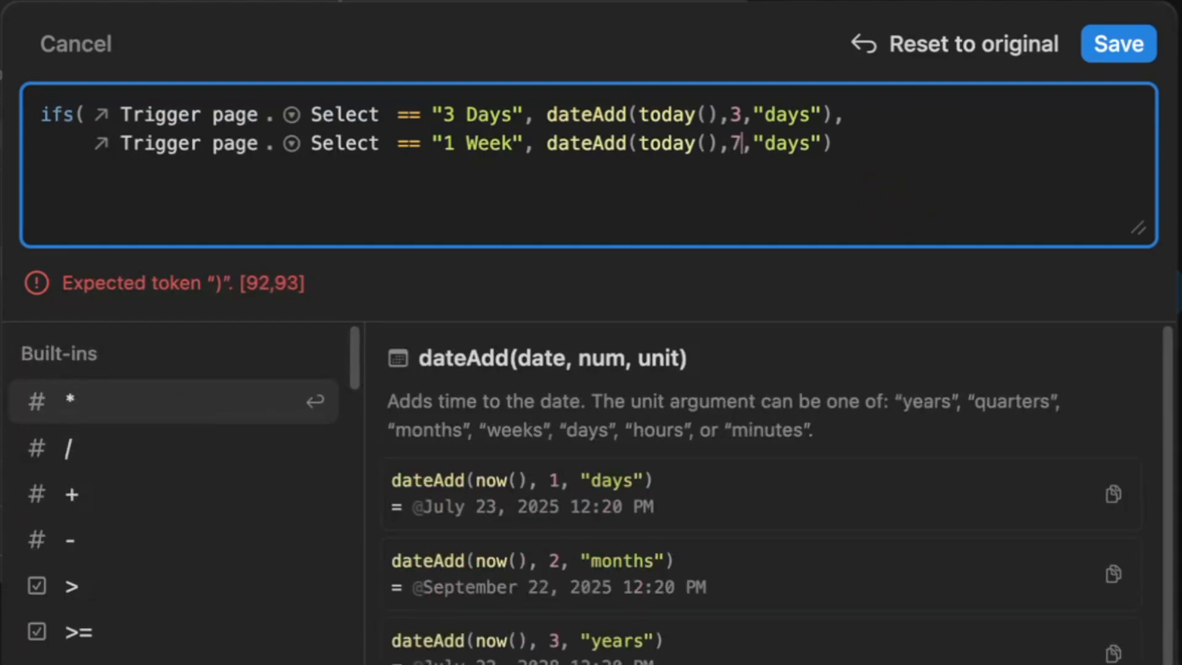
Add a third condition to the formula that tests for "2 Weeks" and returns dateAdd(today(),14,"days").
{"action": "left_click", "coordinate": [944, 158]}
{"action": "type", "text": ","}
{"action": "key", "text": "shift+Return"}
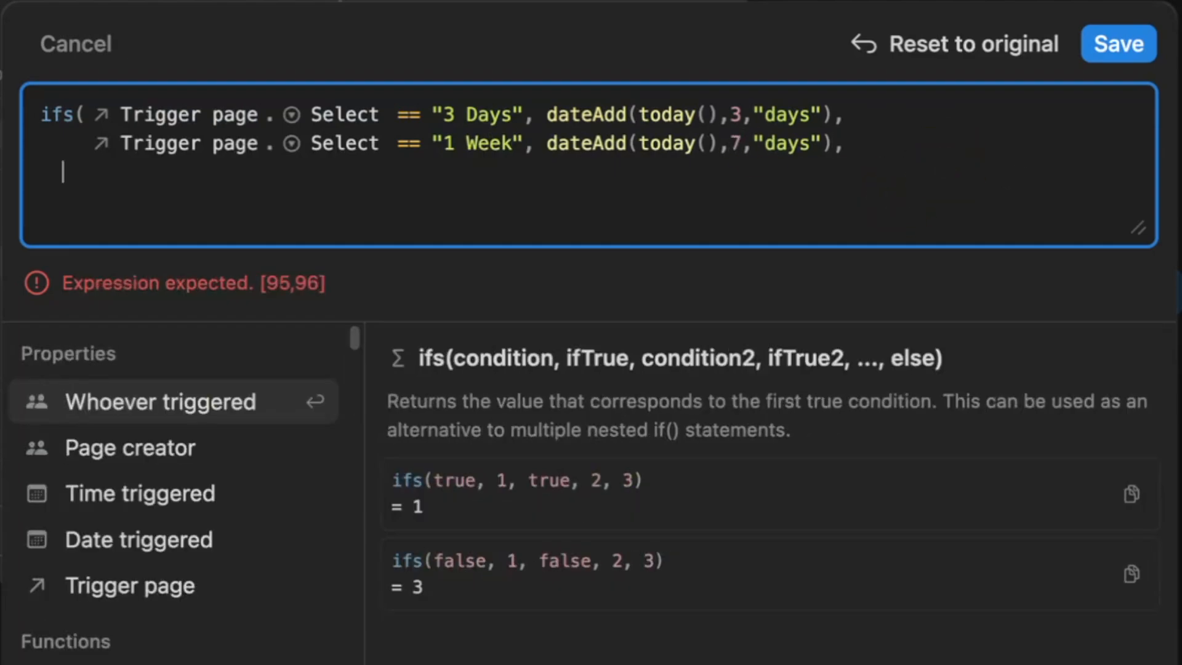
{"action": "type", "text": "Trigger page.Select == \"3 Days\", dateAdd(today(),3,\"days\")"}
{"action": "left_click_drag", "start_coordinate": [517, 172], "coordinate": [439, 171]}
{"action": "type", "text": "2 Weeks"}
{"action": "left_click", "coordinate": [755, 172]}
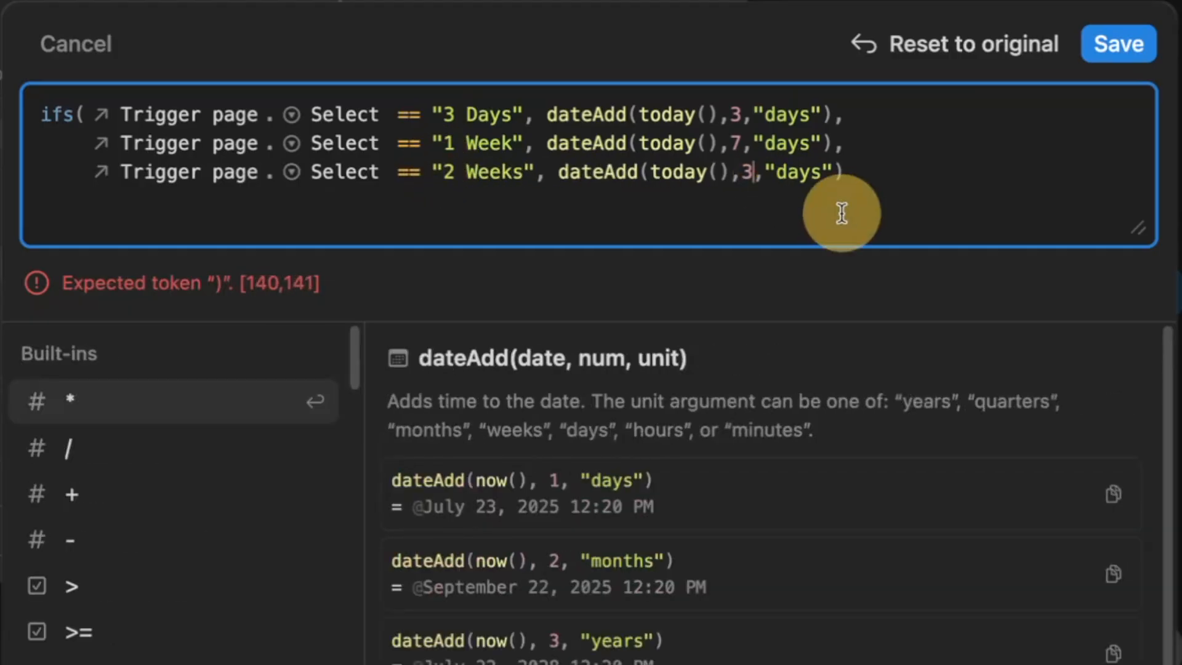
{"action": "key", "text": "BackSpace"}
{"action": "type", "text": "14"}
Close the ifs formula with a final parenthesis, save it and review the saved expression.
{"action": "left_click", "coordinate": [928, 181]}
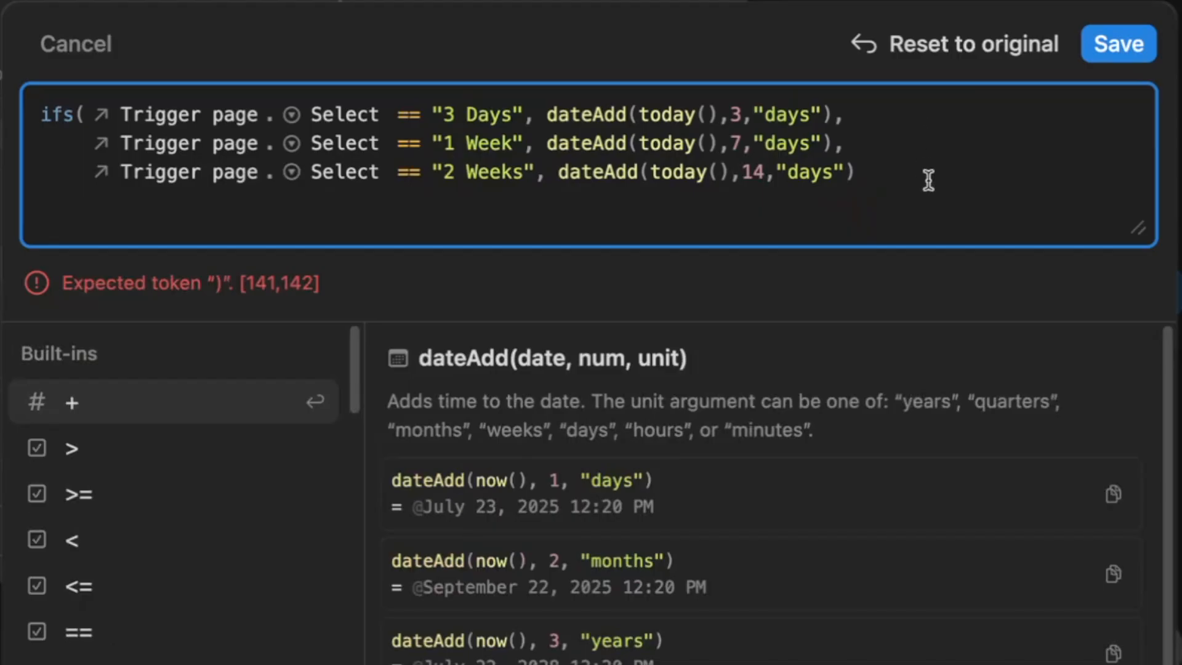
{"action": "type", "text": ")"}
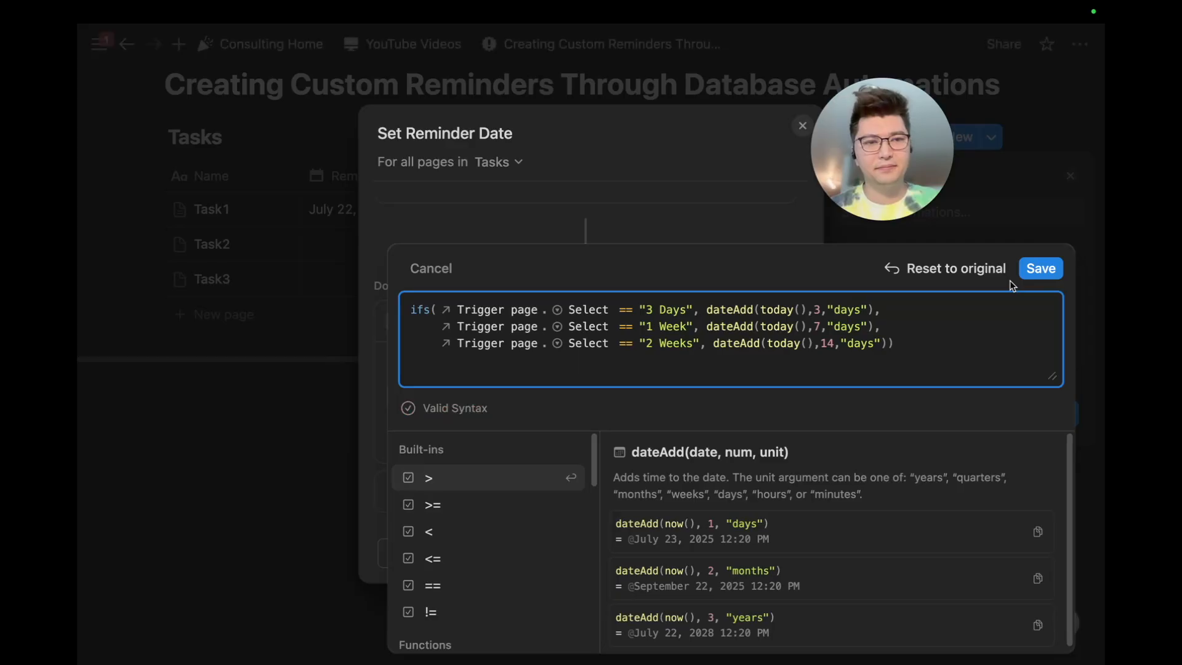
{"action": "left_click", "coordinate": [1118, 44]}
{"action": "left_click", "coordinate": [669, 347]}
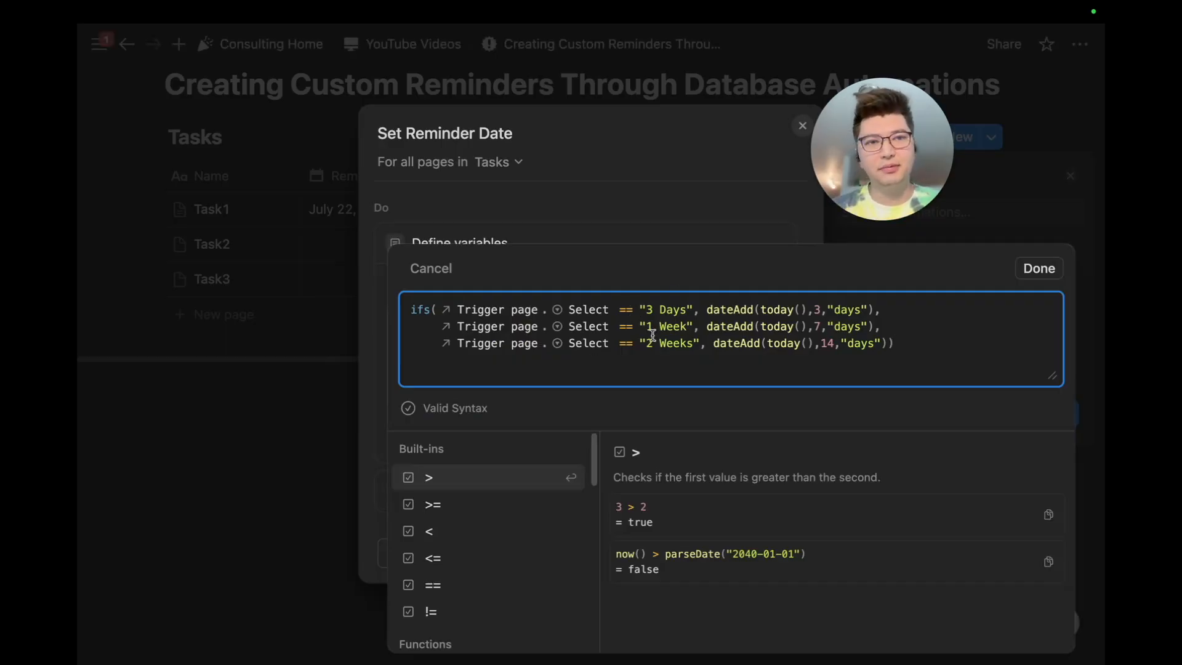
{"action": "left_click", "coordinate": [1036, 271]}
Add an action that sets Reminder Date to the Add Reminder Date variable, and enable the automation.
{"action": "left_click", "coordinate": [461, 490]}
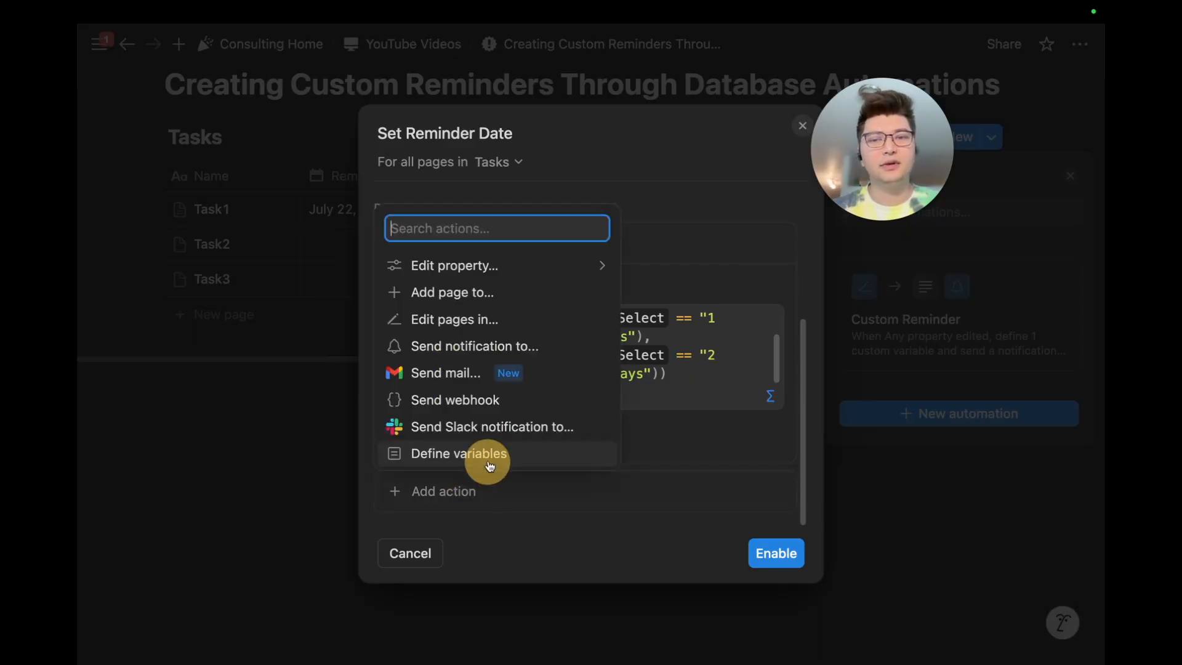
{"action": "left_click", "coordinate": [534, 269]}
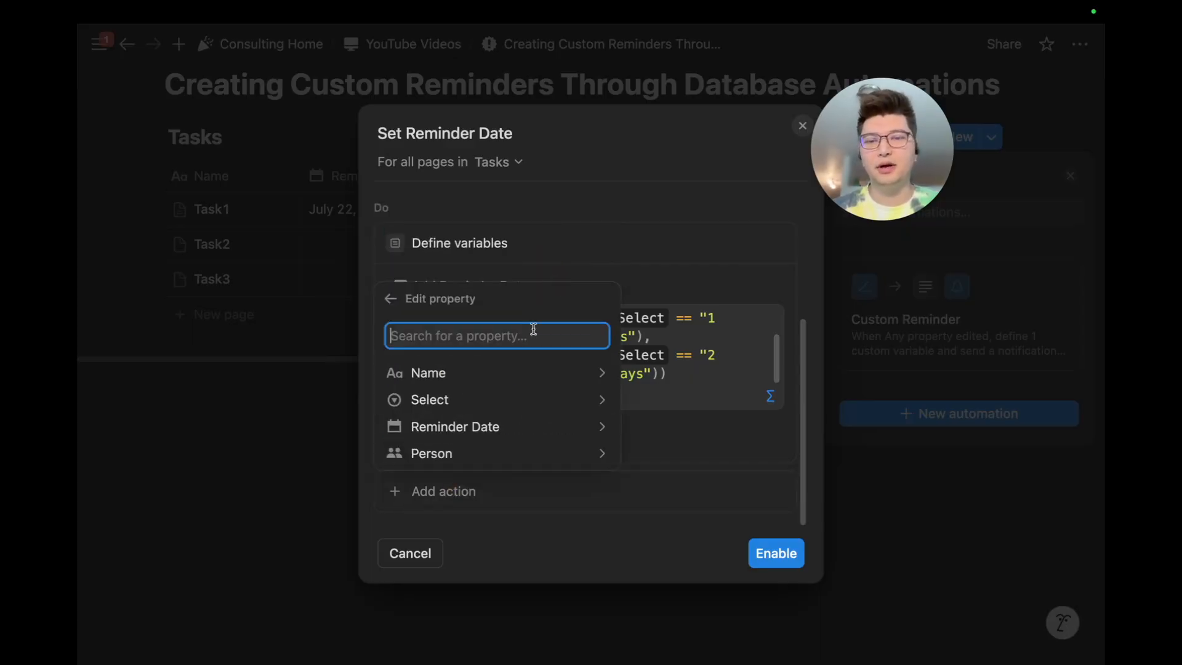
{"action": "left_click", "coordinate": [564, 438]}
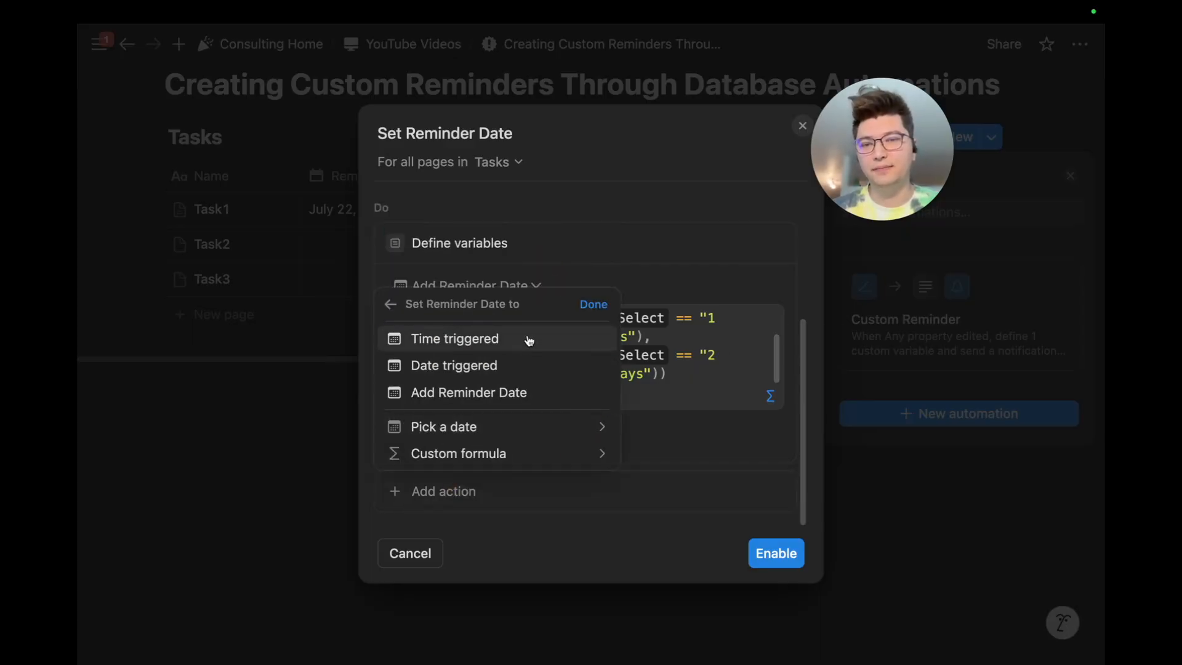
{"action": "left_click", "coordinate": [530, 451]}
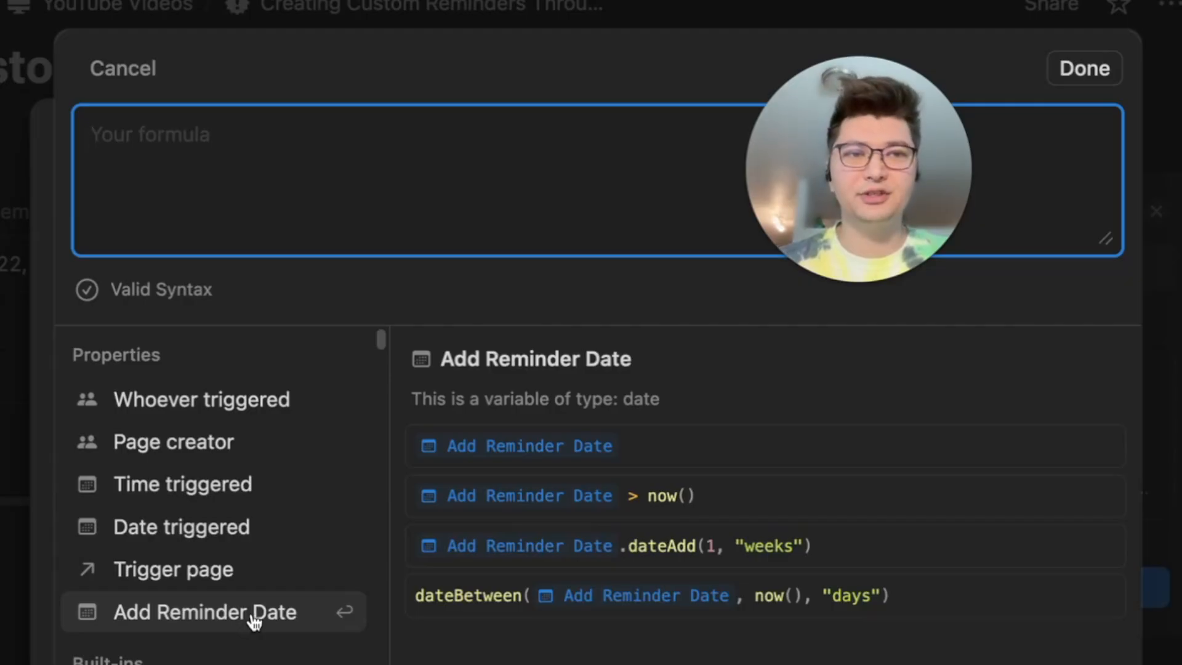
{"action": "left_click", "coordinate": [256, 613]}
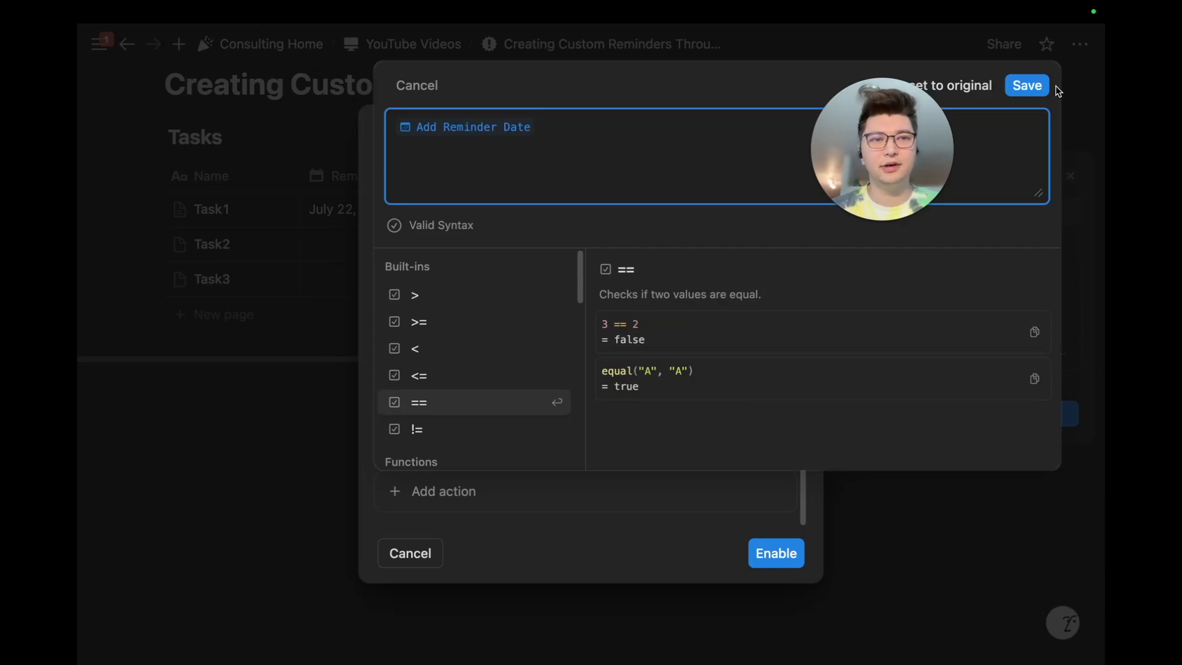
{"action": "left_click", "coordinate": [1026, 85]}
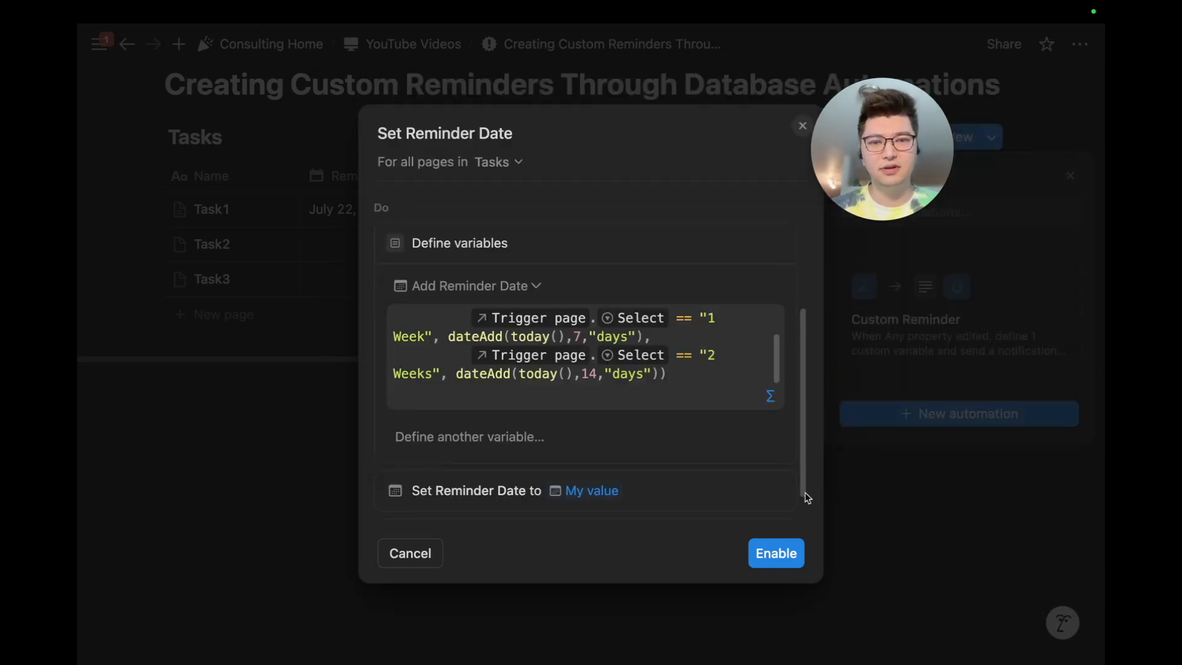
{"action": "left_click", "coordinate": [777, 553]}
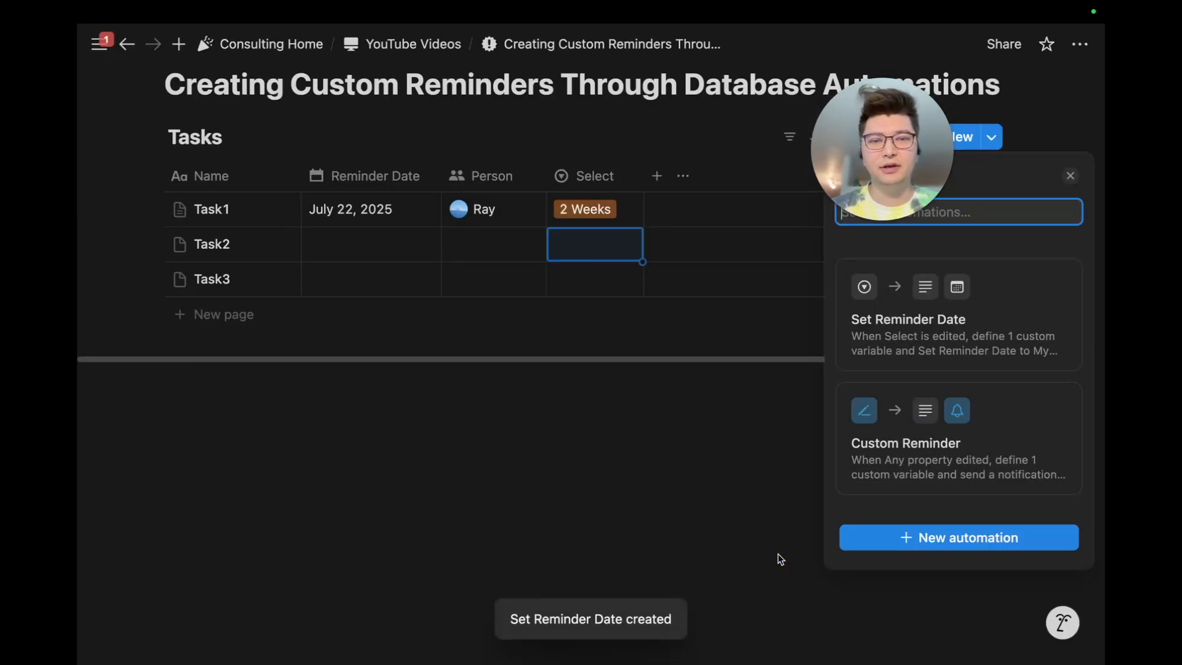
Test the automation by setting Task2's Select to "3 Days" and Task3's Select to "1 Week".
{"action": "left_click", "coordinate": [591, 243]}
{"action": "left_click", "coordinate": [591, 242]}
{"action": "left_click", "coordinate": [651, 314]}
{"action": "left_click", "coordinate": [607, 281]}
{"action": "left_click", "coordinate": [650, 366]}
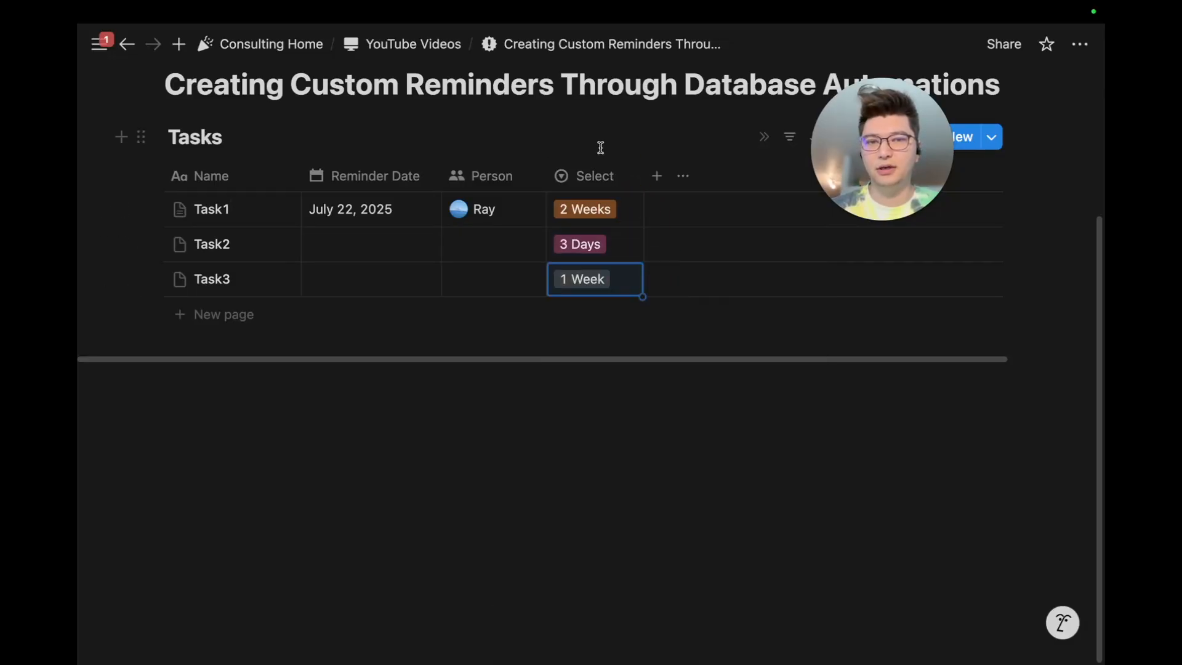
Clear Task1's Reminder Date and Select value, and choose "2 Weeks" again to retrigger the automation.
{"action": "left_click", "coordinate": [600, 219]}
{"action": "left_click", "coordinate": [1116, 518]}
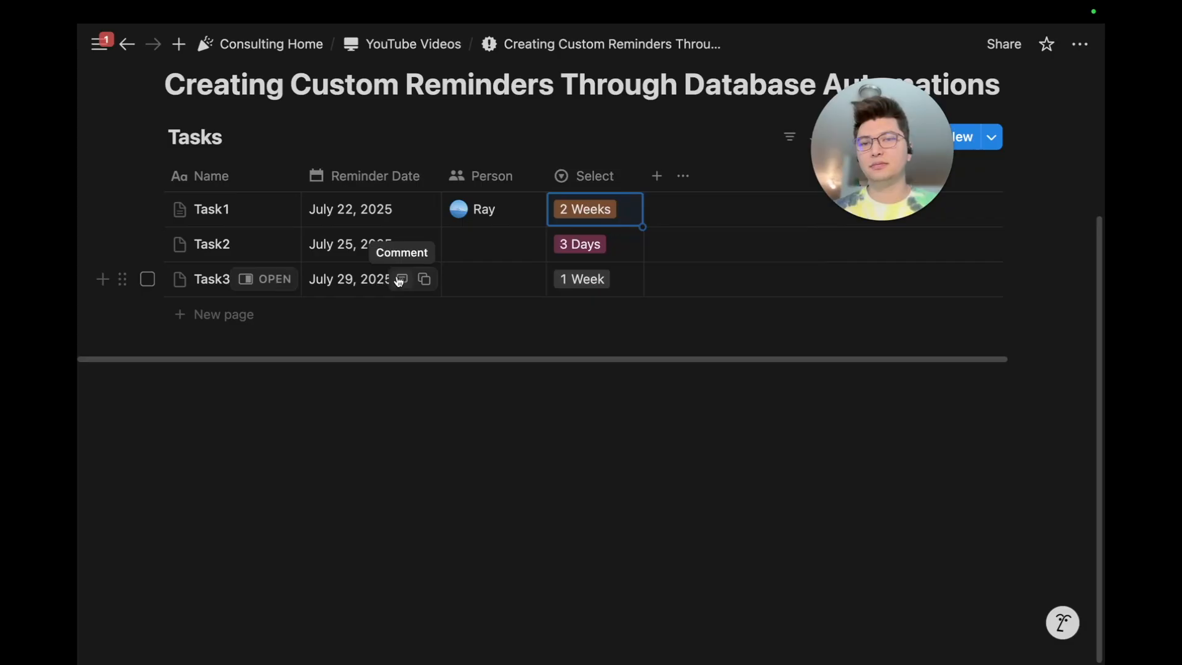
{"action": "left_click", "coordinate": [350, 209]}
{"action": "left_click", "coordinate": [332, 603]}
{"action": "left_click", "coordinate": [590, 219]}
{"action": "left_click", "coordinate": [626, 209]}
{"action": "key", "text": "Escape"}
{"action": "left_click", "coordinate": [582, 210]}
{"action": "left_click", "coordinate": [611, 323]}
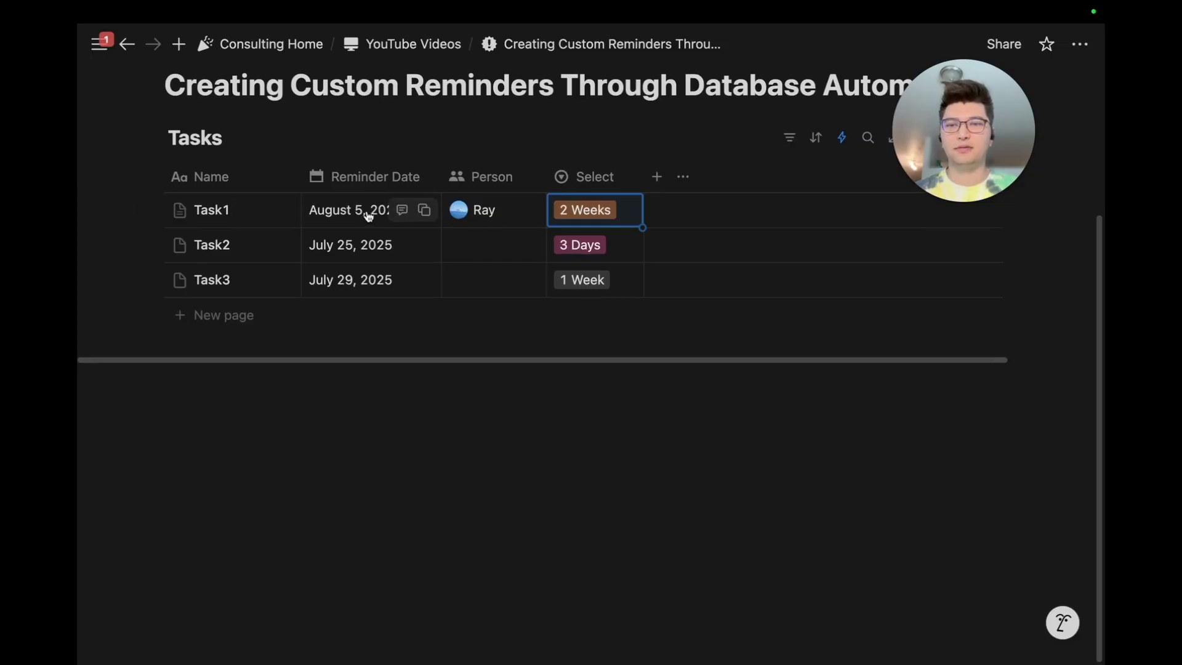
Add a new unnamed page to the Tasks table and set its Select to "3 Days".
{"action": "scroll", "coordinate": [606, 229], "scroll_direction": "up", "scroll_amount": 3}
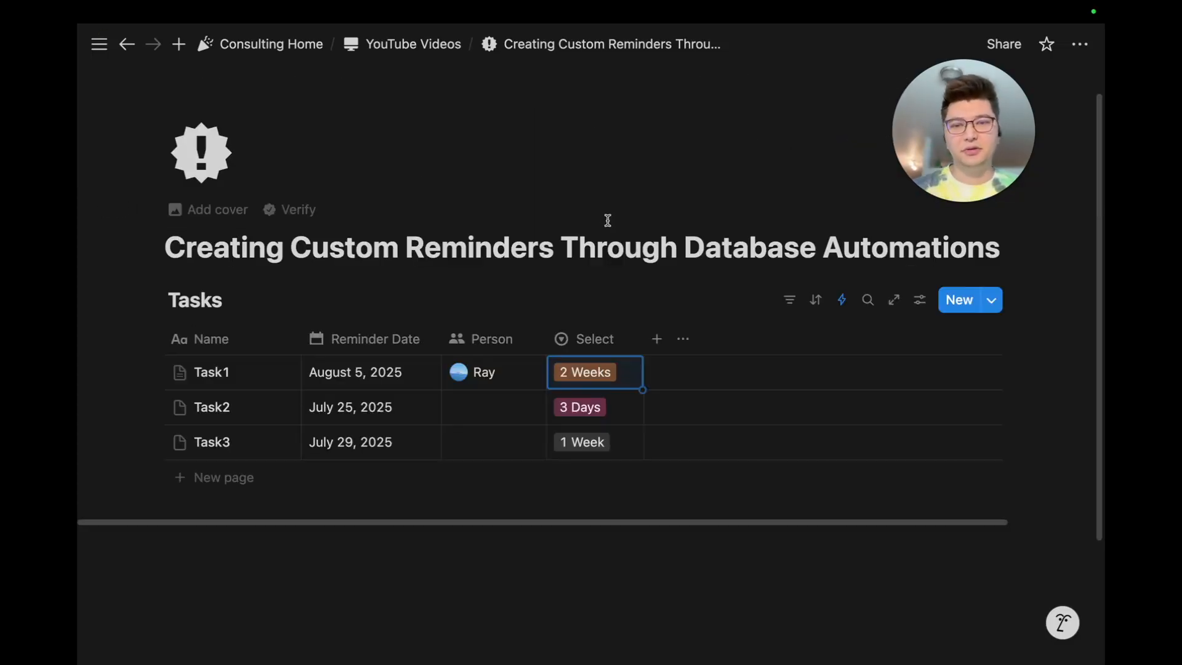
{"action": "left_click", "coordinate": [224, 478]}
{"action": "left_click", "coordinate": [593, 477]}
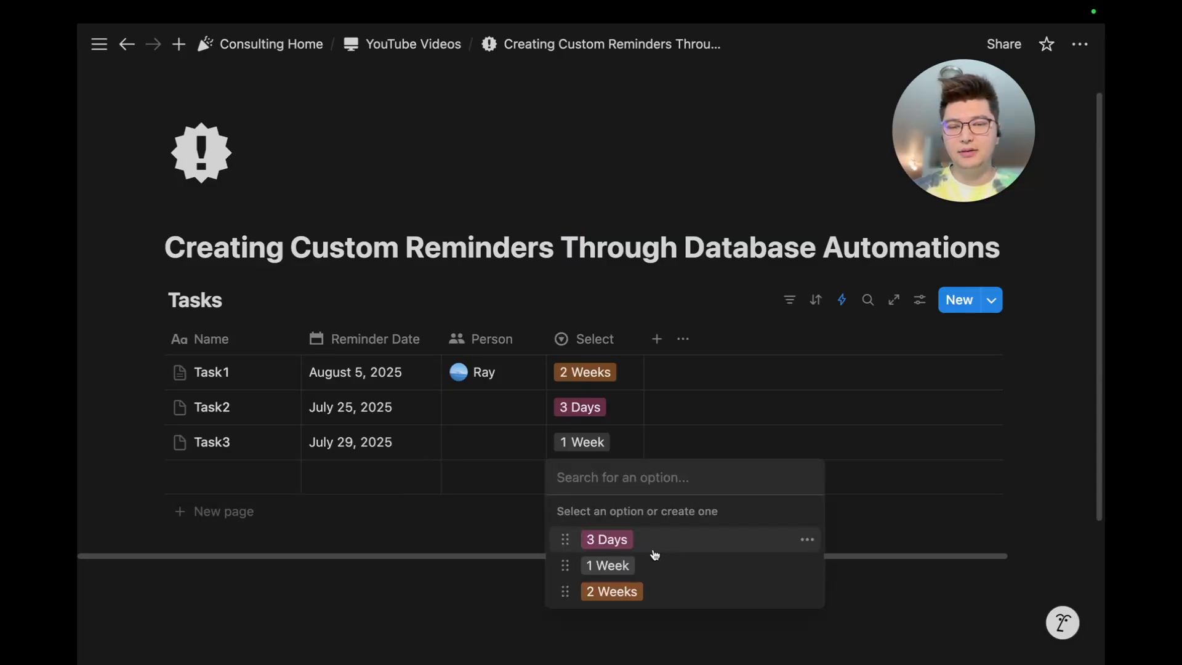
{"action": "left_click", "coordinate": [654, 549]}
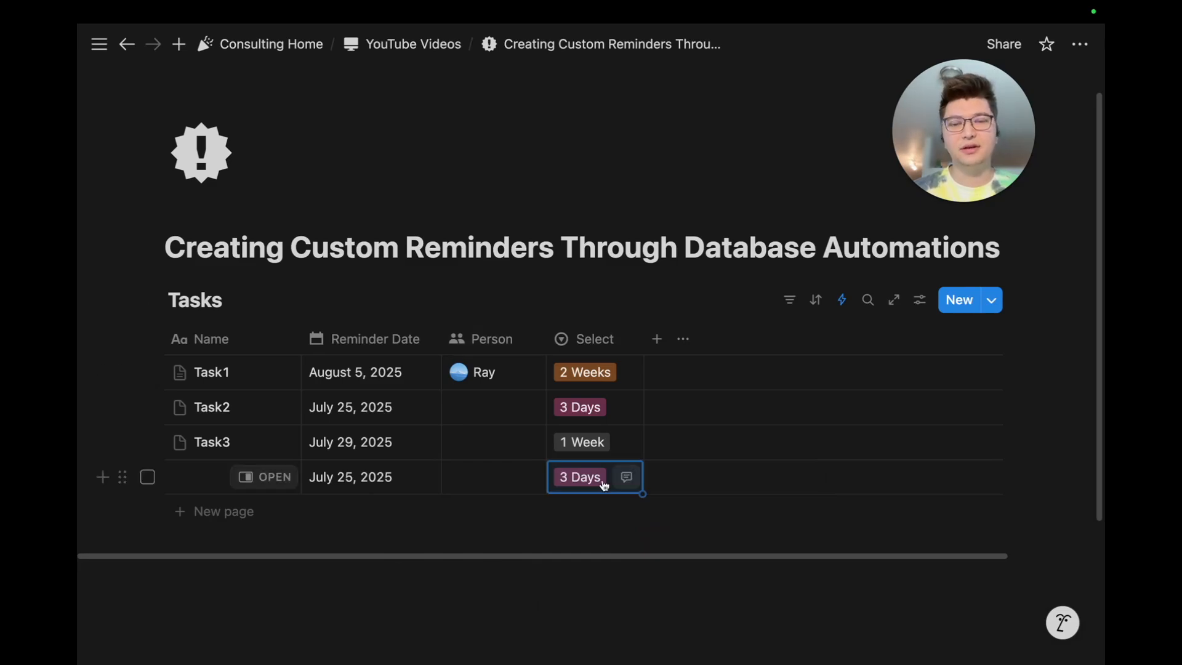
Add an action to the Set Reminder Date automation that replaces Person with "Whoever triggered", and save the automation.
{"action": "left_click", "coordinate": [841, 299]}
{"action": "left_click", "coordinate": [980, 414]}
{"action": "scroll", "coordinate": [552, 379], "scroll_direction": "down", "scroll_amount": 3}
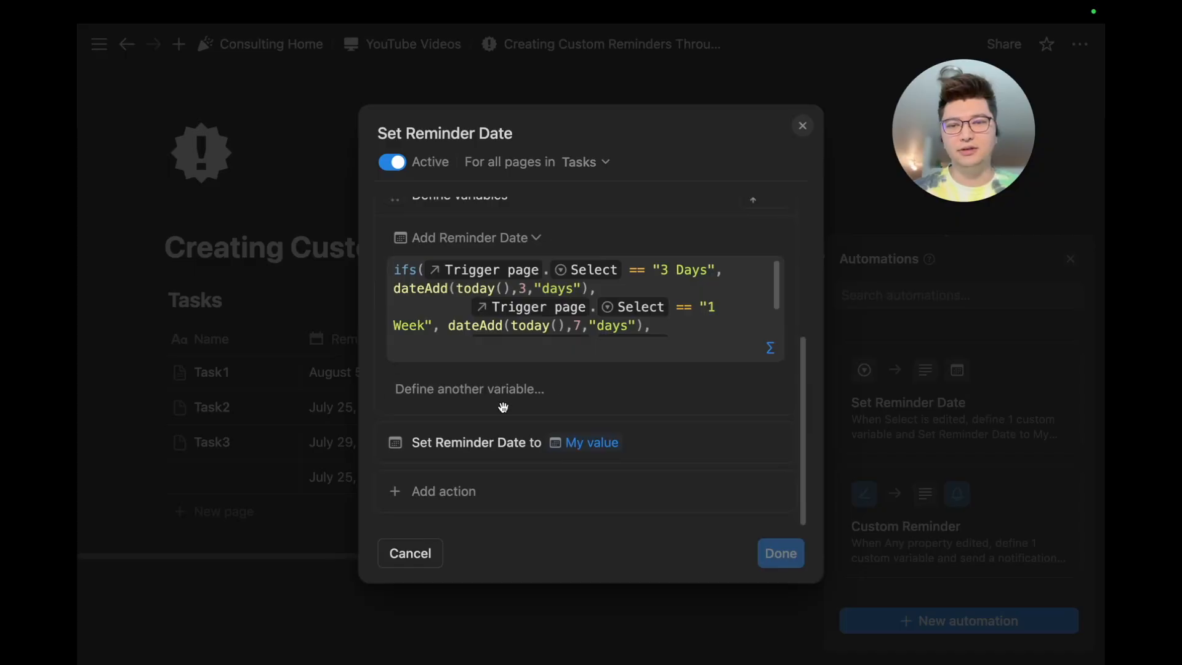
{"action": "left_click", "coordinate": [485, 487]}
{"action": "left_click", "coordinate": [508, 269]}
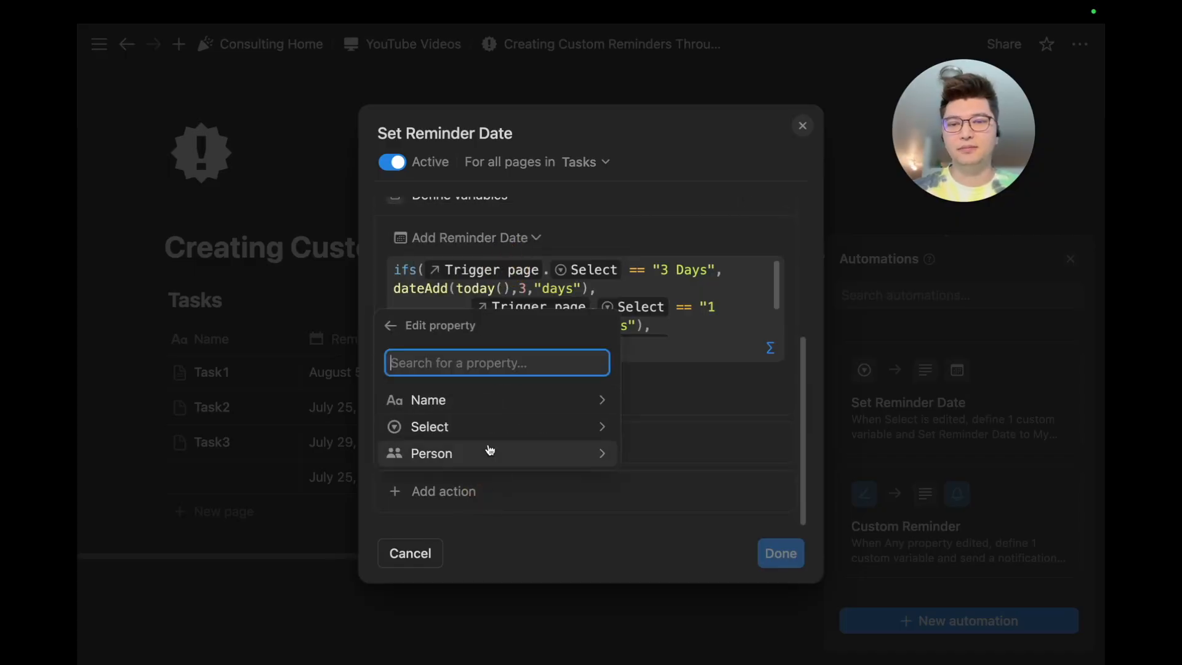
{"action": "left_click", "coordinate": [488, 452]}
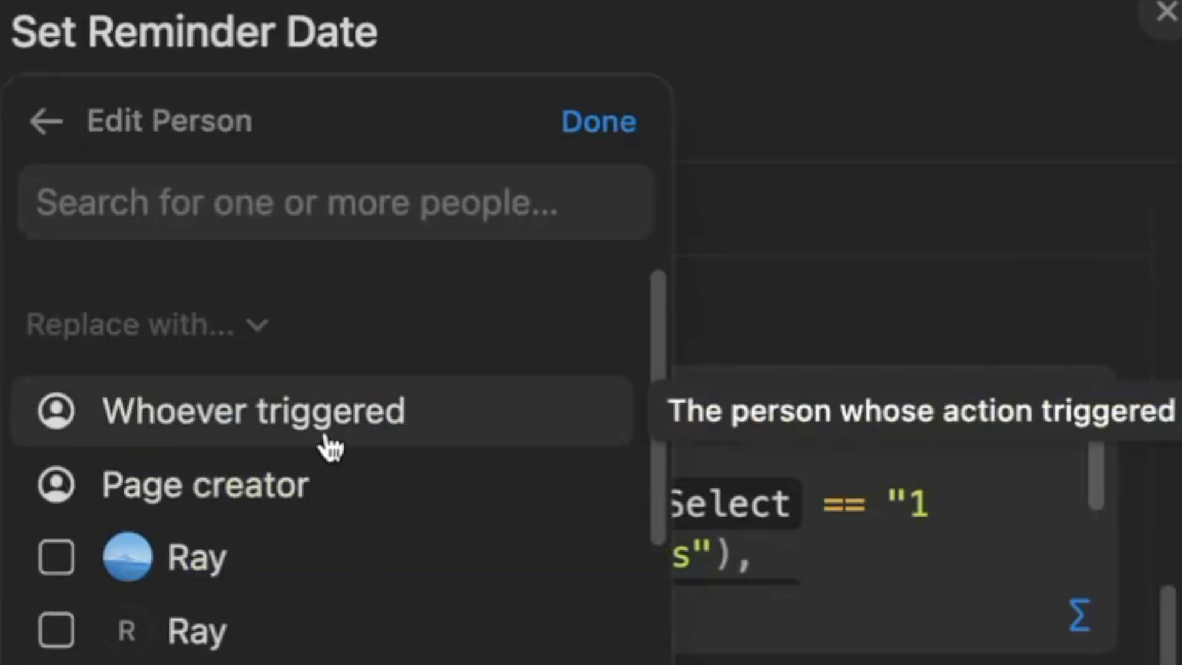
{"action": "left_click", "coordinate": [328, 441]}
{"action": "left_click", "coordinate": [609, 144]}
{"action": "left_click", "coordinate": [778, 551]}
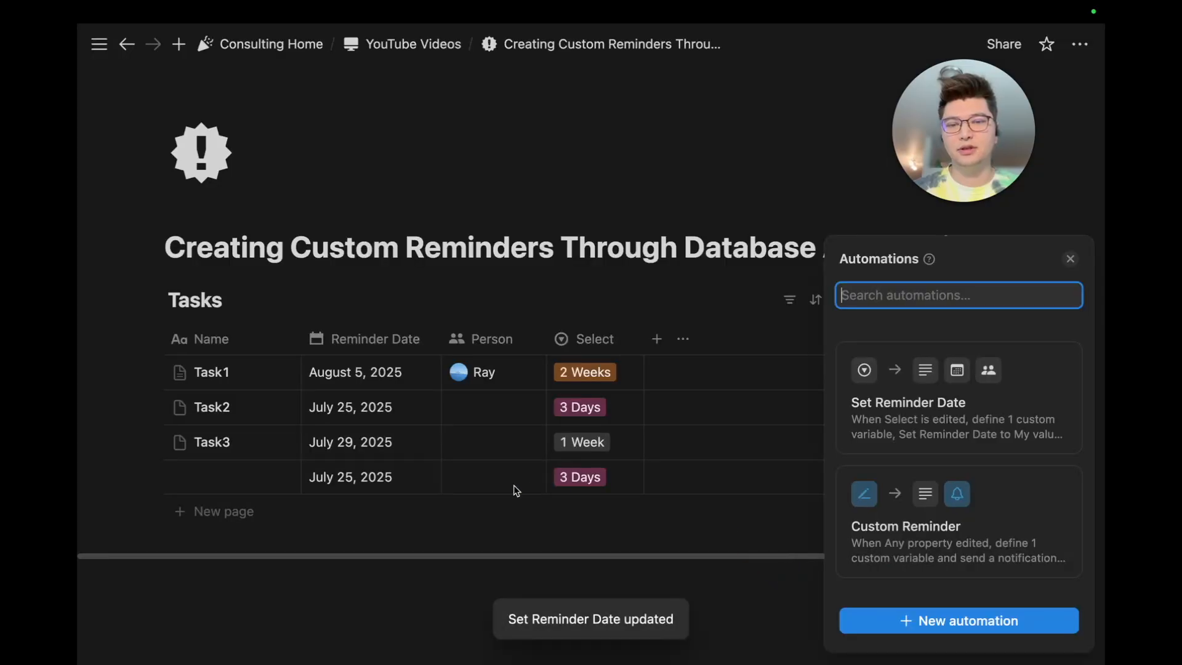
Add another unnamed page with Select set to "2 Weeks" to test the automatic Person assignment.
{"action": "left_click", "coordinate": [221, 511]}
{"action": "left_click", "coordinate": [220, 510]}
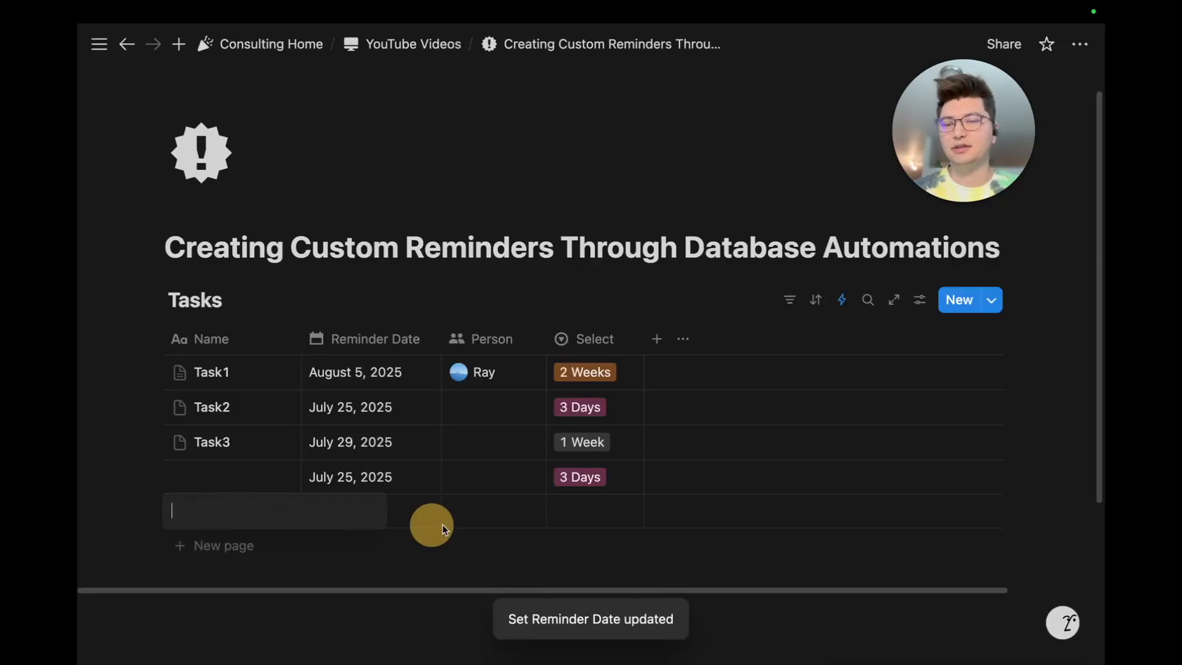
{"action": "left_click", "coordinate": [594, 510]}
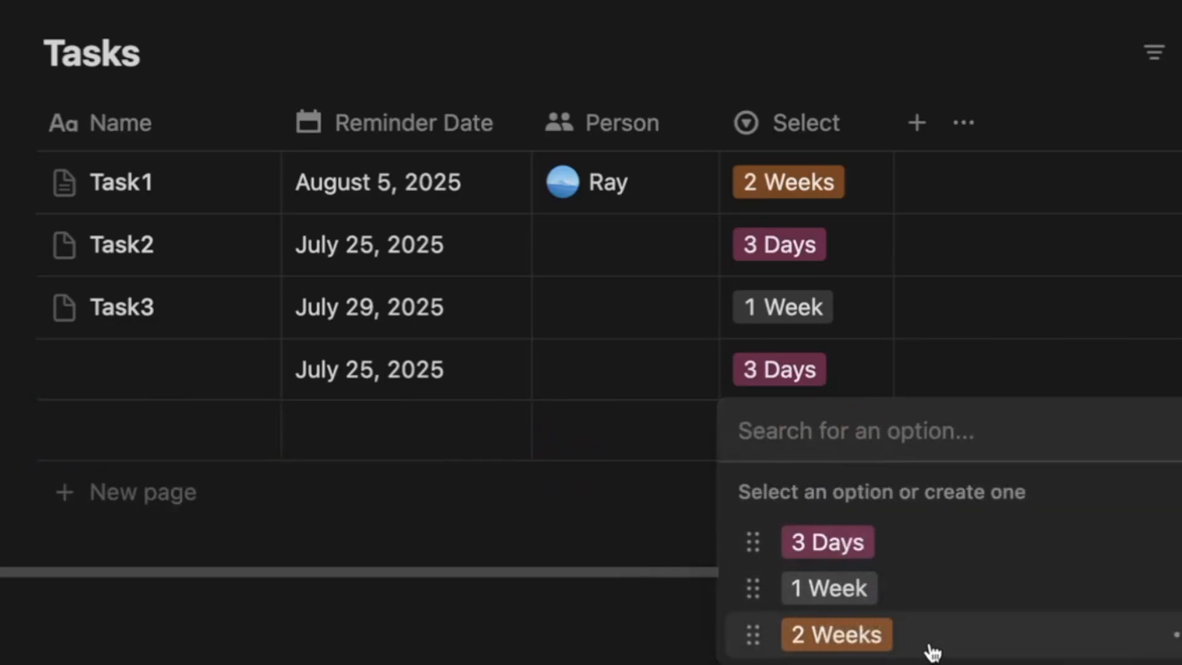
{"action": "left_click", "coordinate": [933, 651]}
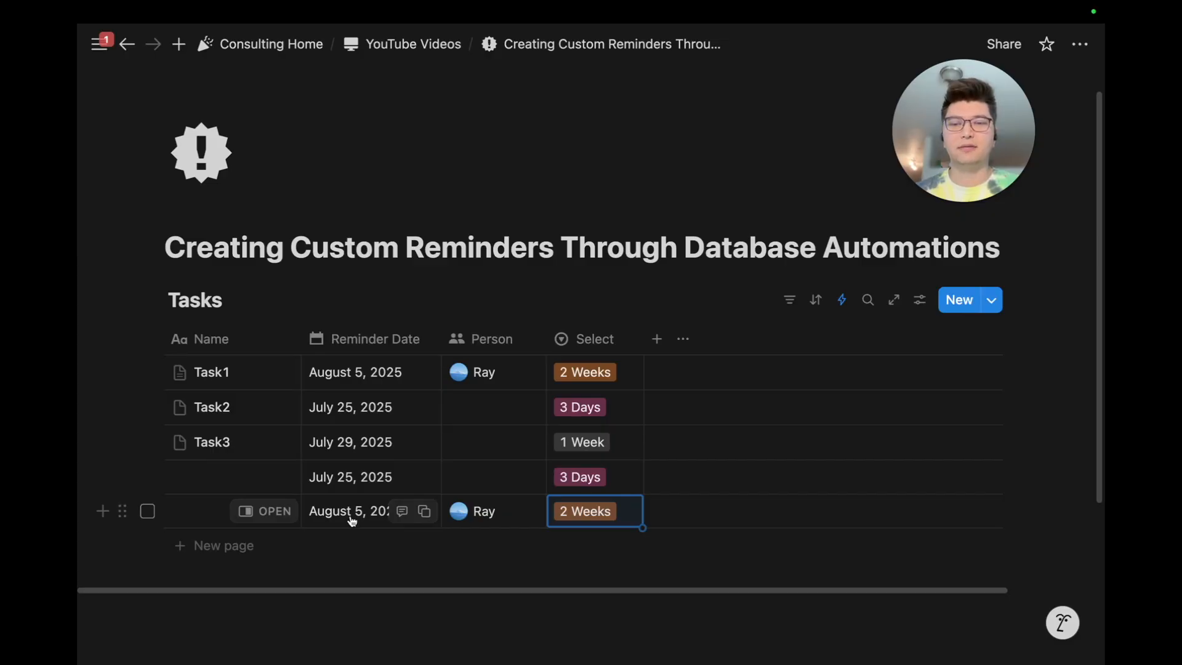
{"action": "left_click", "coordinate": [99, 44]}
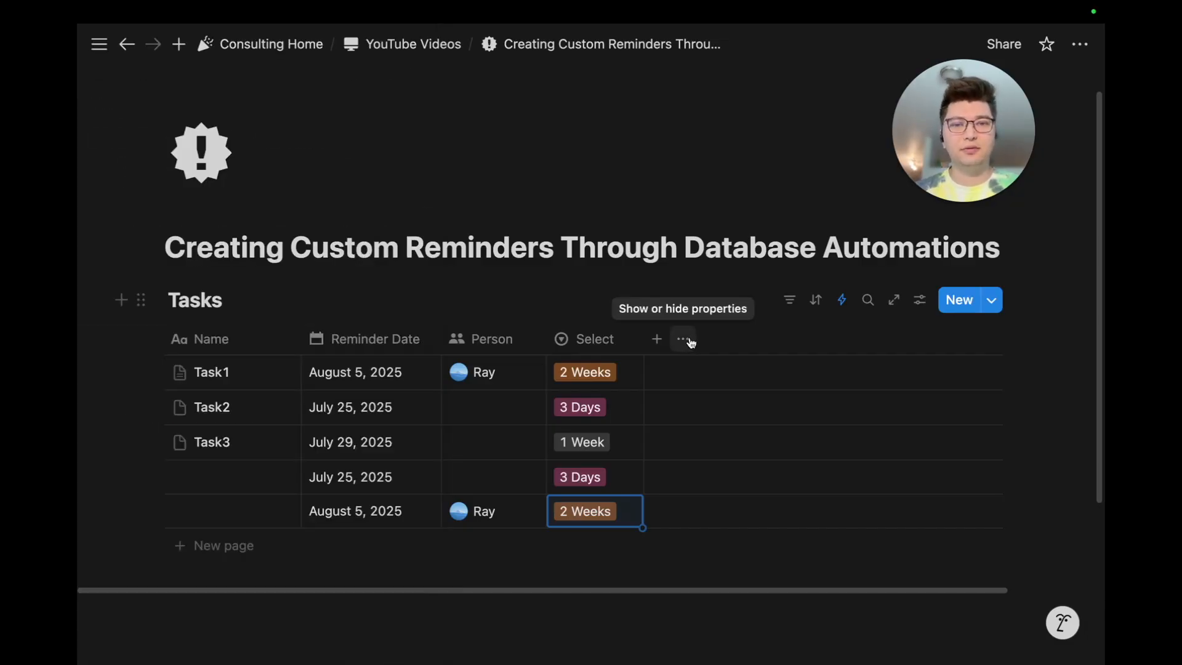
Add a Date property named "Reminder Set" to the Tasks table and look at its notification options.
{"action": "left_click", "coordinate": [656, 338]}
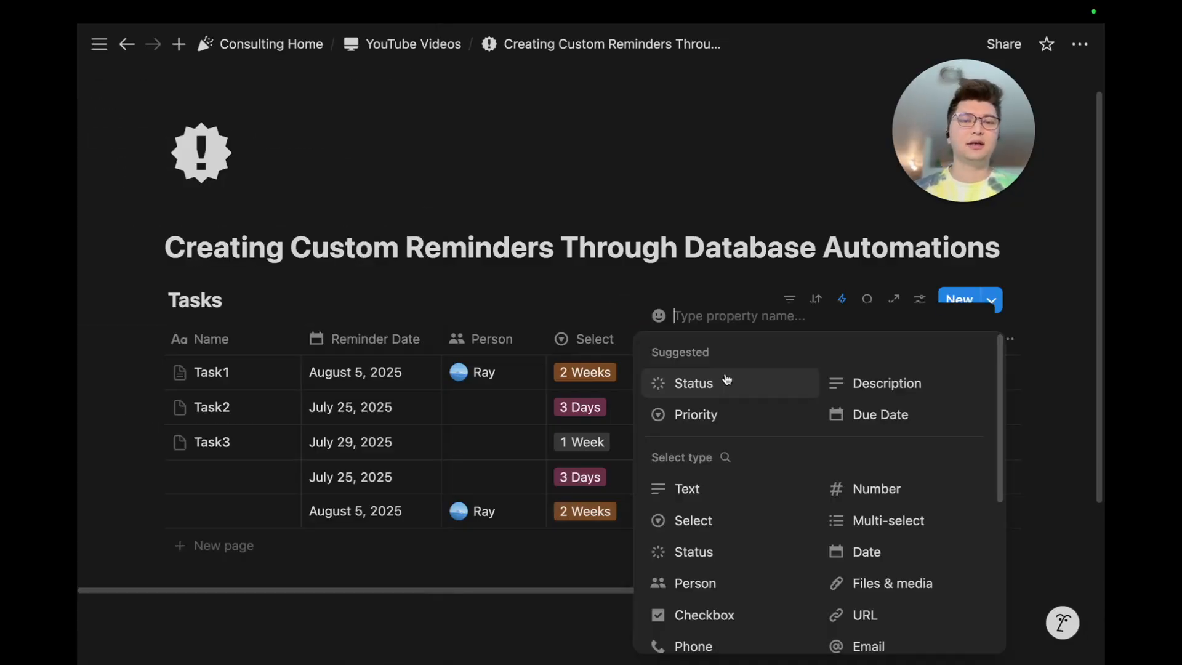
{"action": "left_click", "coordinate": [868, 552]}
{"action": "type", "text": "Reminder Set"}
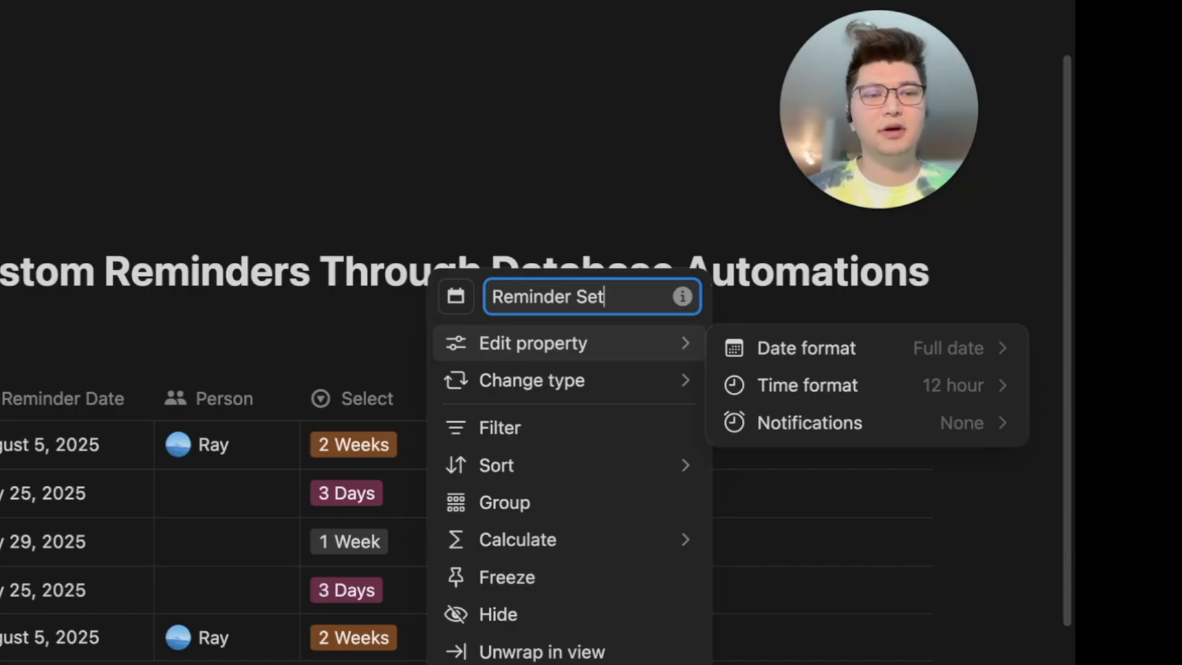
{"action": "left_click", "coordinate": [825, 437]}
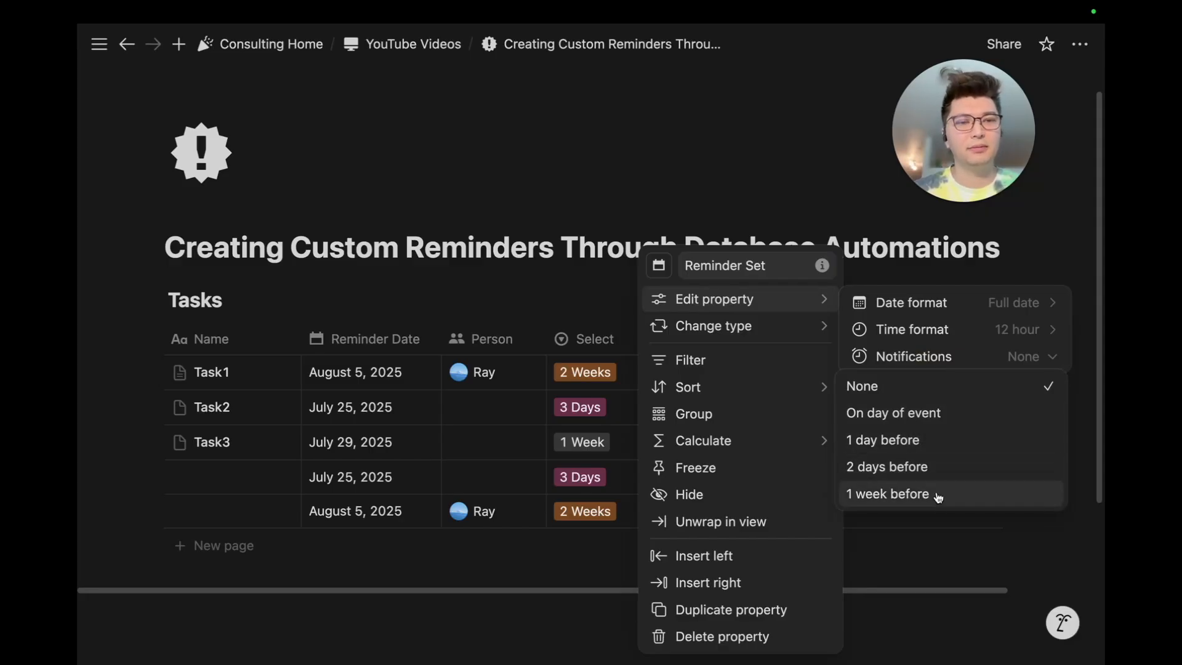
{"action": "left_click", "coordinate": [902, 278]}
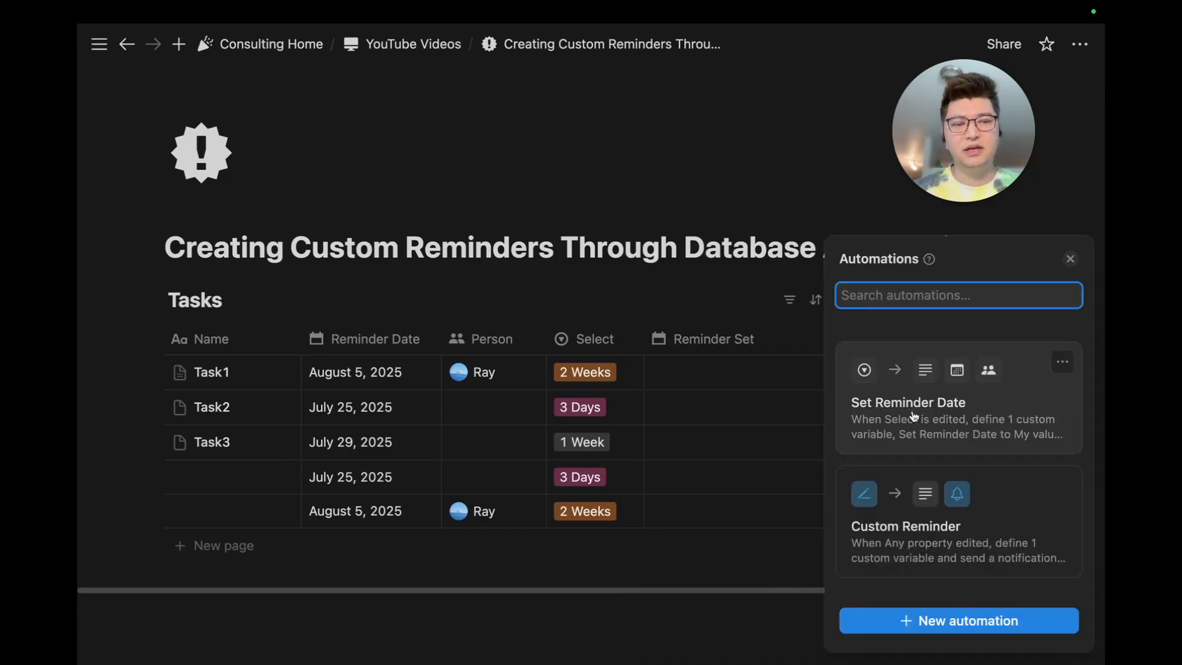
Narrow the Reminder Set column in the Tasks table.
{"action": "left_click", "coordinate": [853, 417]}
{"action": "left_click", "coordinate": [936, 302]}
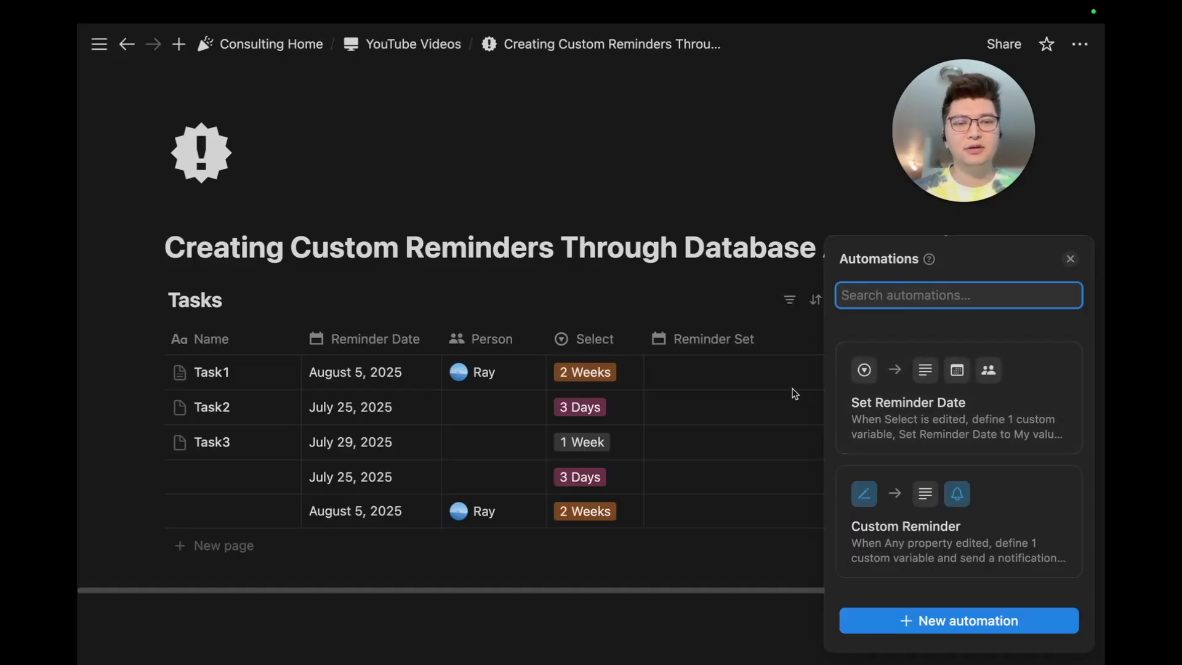
{"action": "left_click", "coordinate": [750, 313]}
{"action": "left_click_drag", "start_coordinate": [827, 337], "coordinate": [778, 333]}
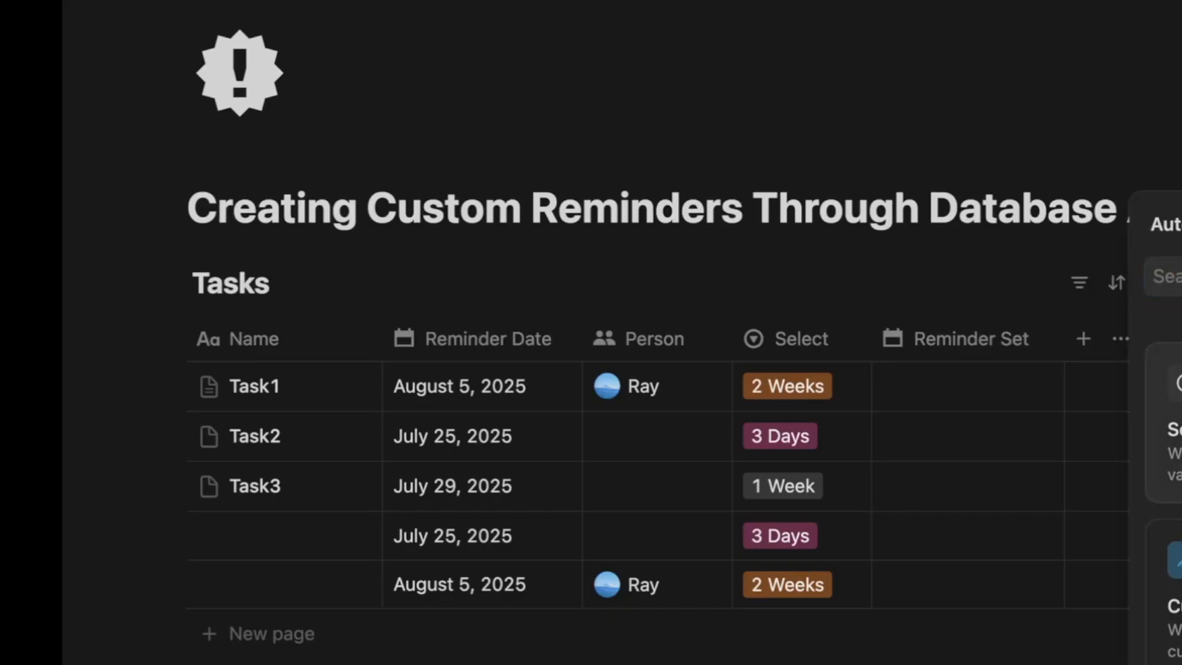
Add an action to the Set Reminder Date automation that sets Reminder Set to "Date triggered", and save the automation.
{"action": "left_click", "coordinate": [947, 406]}
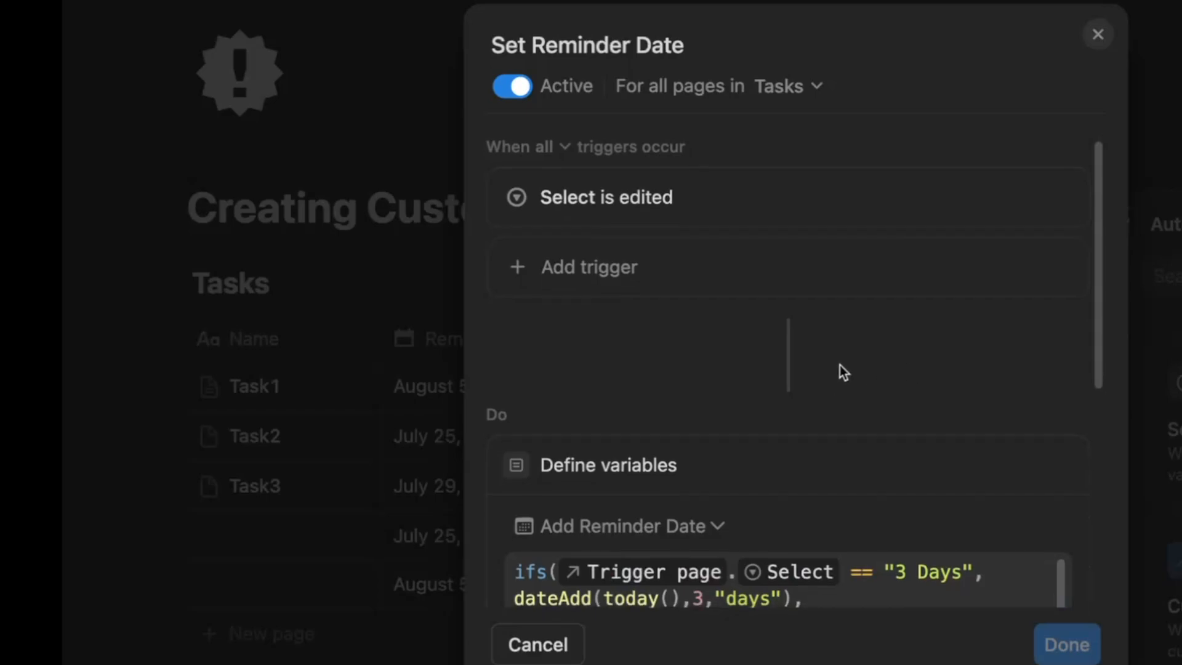
{"action": "scroll", "coordinate": [837, 369], "scroll_direction": "down", "scroll_amount": 5}
{"action": "left_click", "coordinate": [591, 548]}
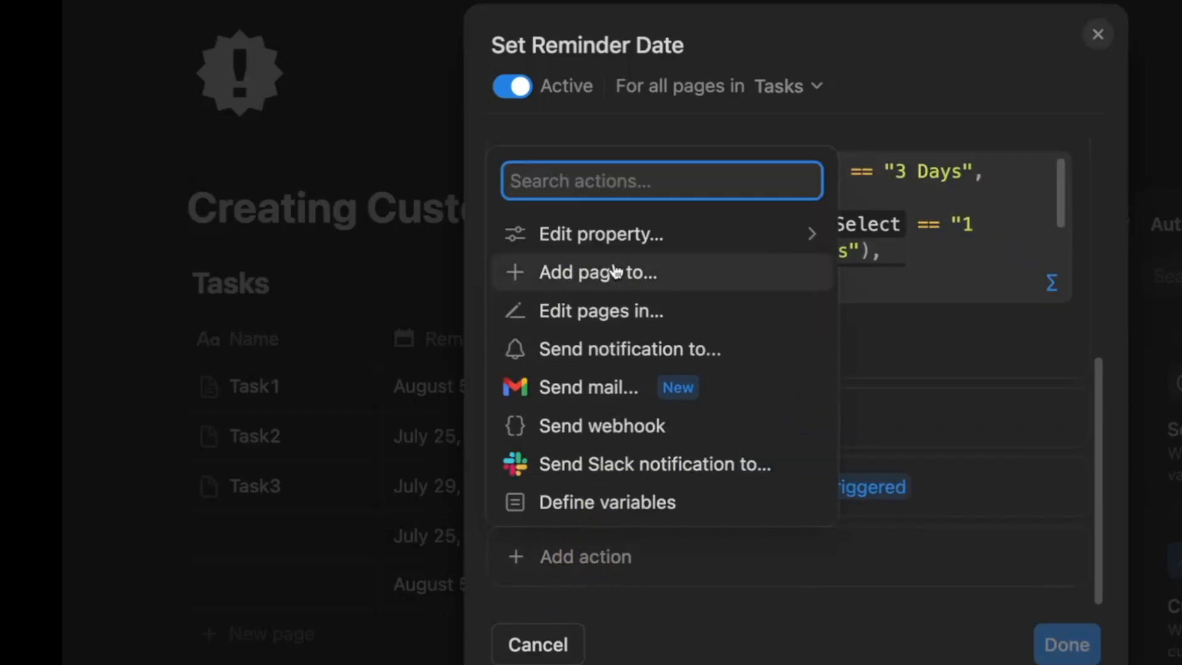
{"action": "left_click", "coordinate": [623, 242]}
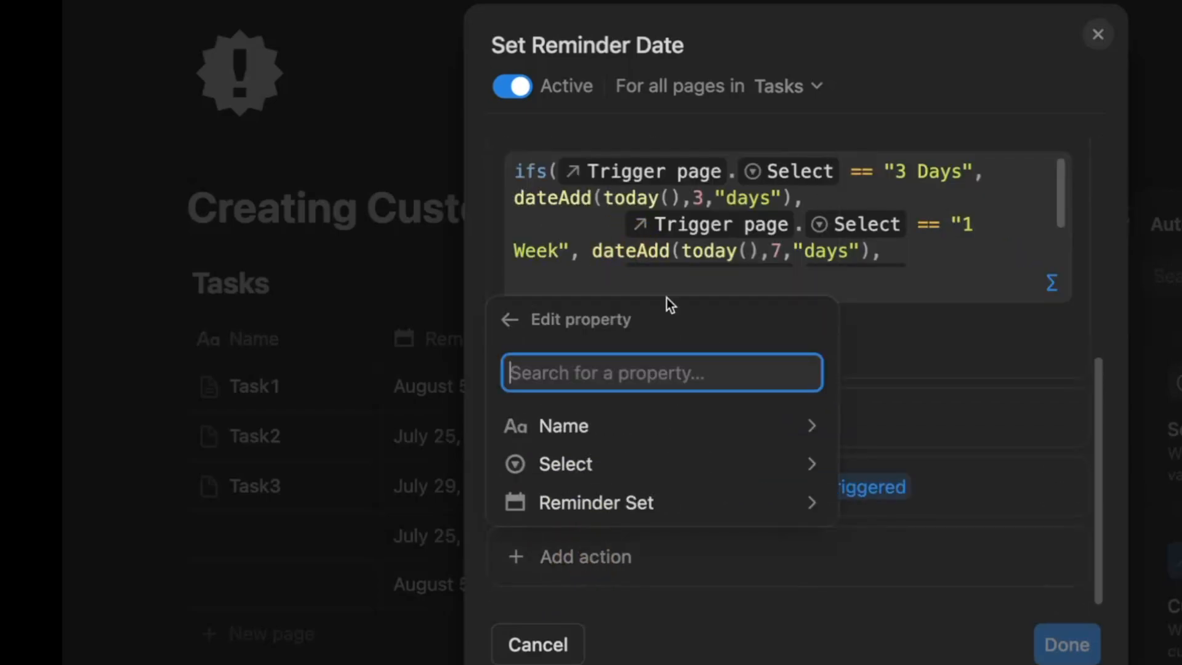
{"action": "left_click", "coordinate": [688, 501]}
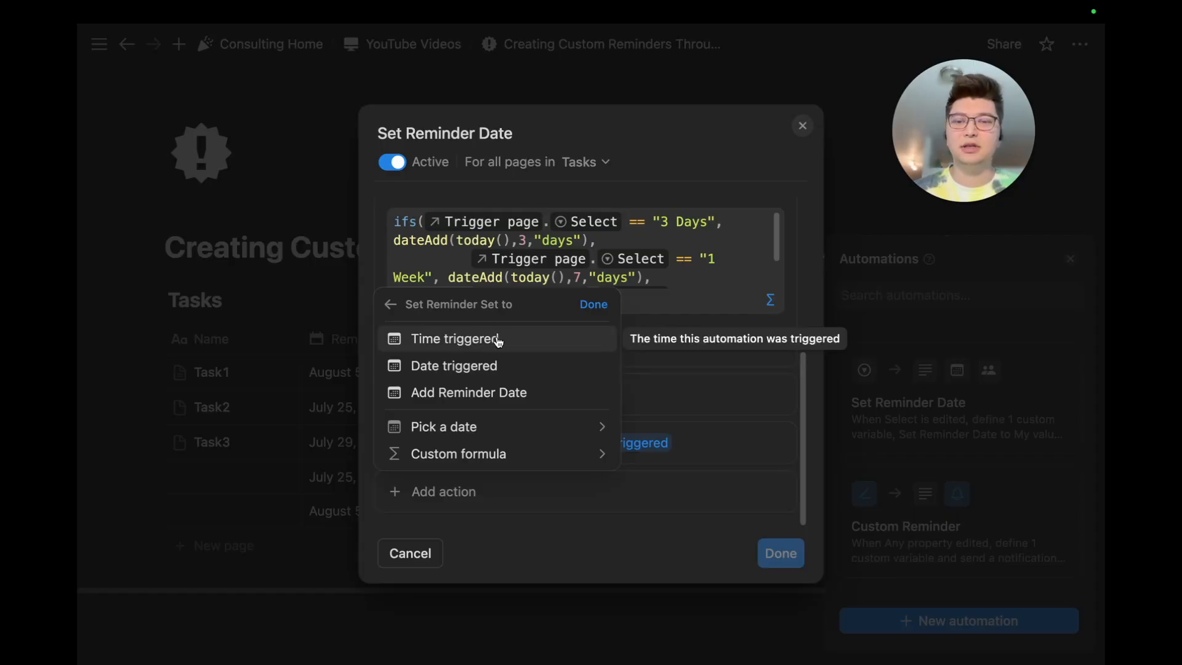
{"action": "left_click", "coordinate": [477, 366]}
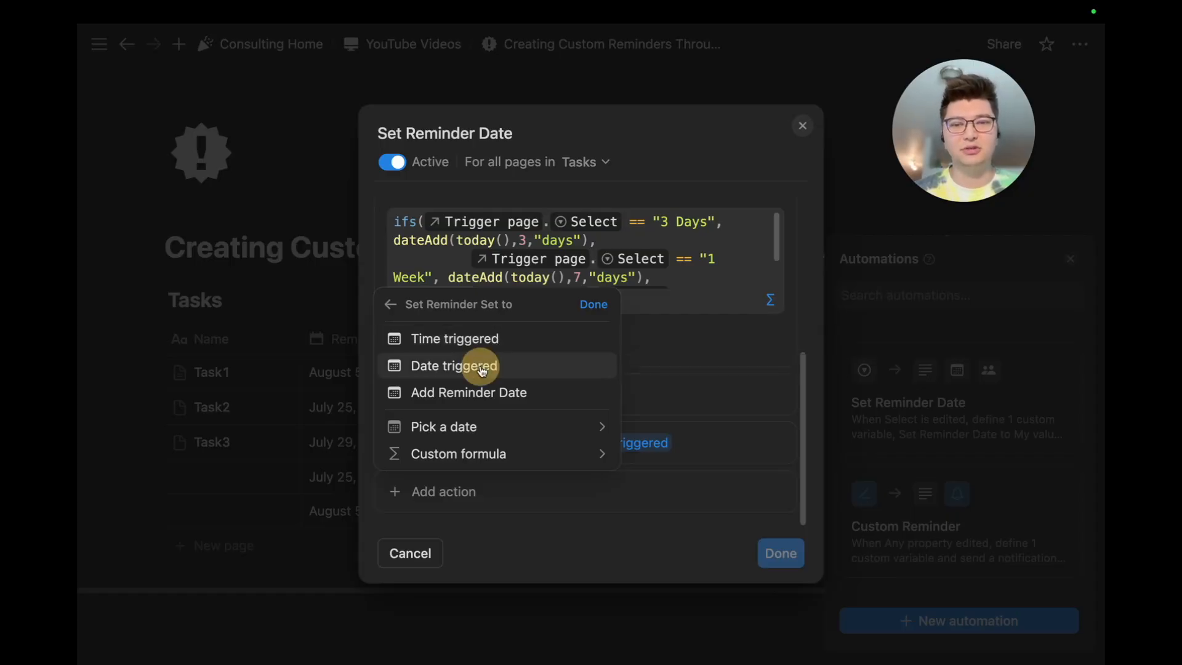
{"action": "left_click", "coordinate": [776, 551]}
{"action": "left_click", "coordinate": [562, 312]}
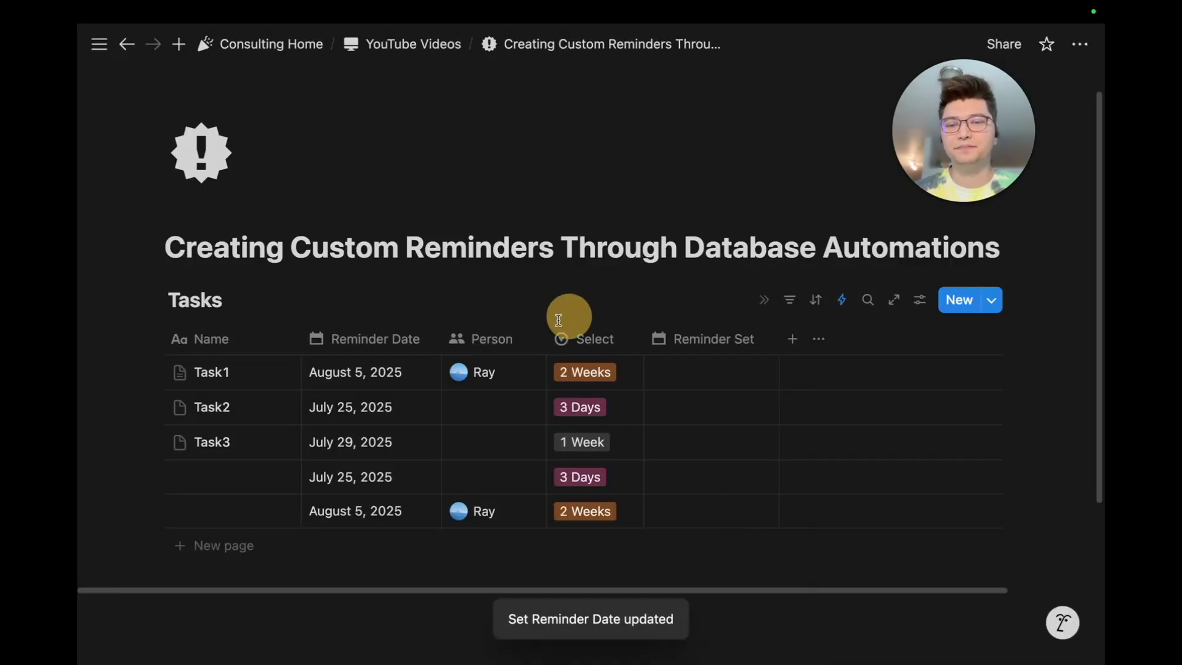
Delete all existing pages from the Tasks table and add a new page with Select set to "3 Days".
{"action": "left_click_drag", "start_coordinate": [985, 523], "coordinate": [193, 382]}
{"action": "left_click", "coordinate": [537, 296]}
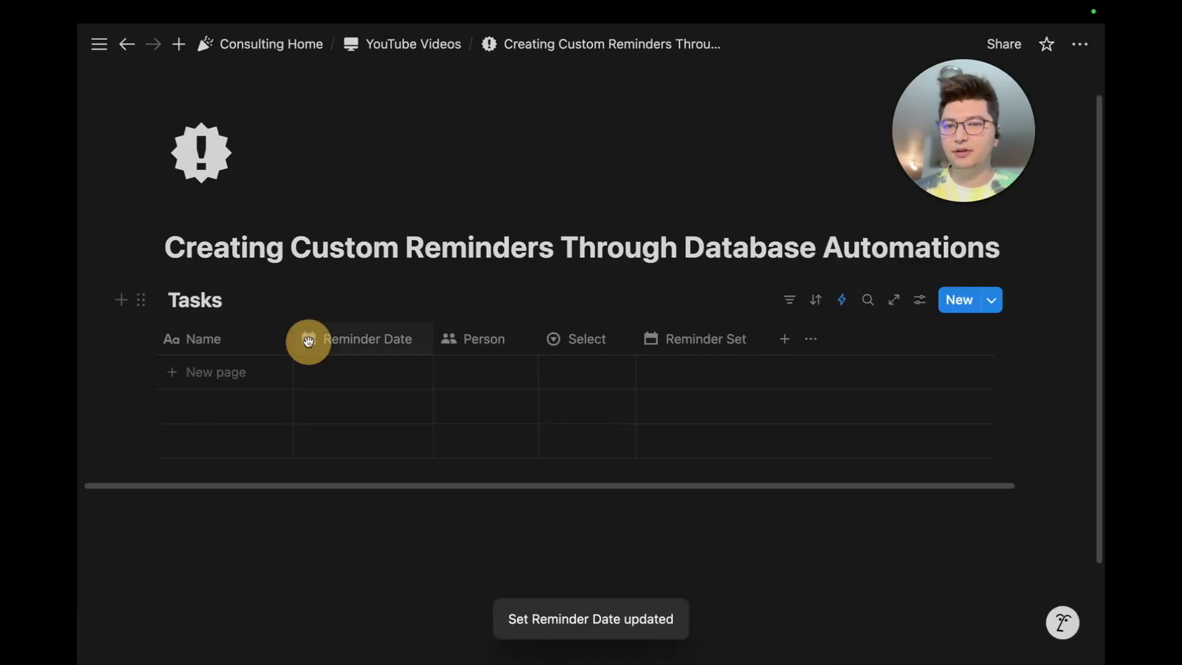
{"action": "left_click", "coordinate": [209, 375]}
{"action": "left_click", "coordinate": [351, 306]}
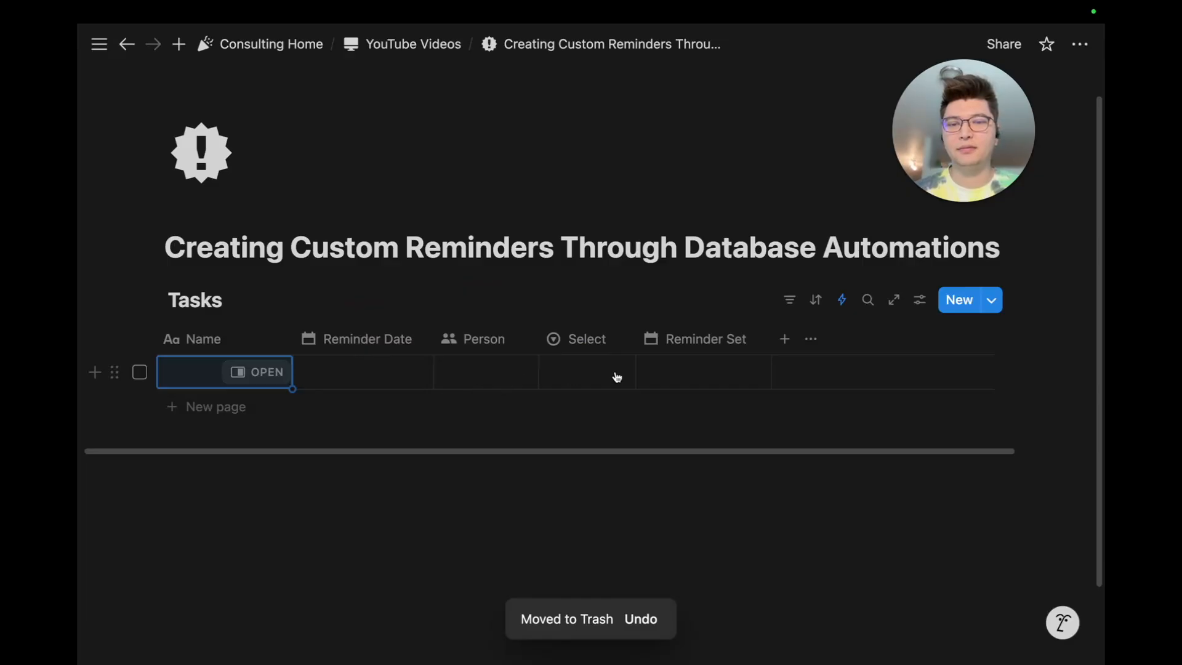
{"action": "left_click", "coordinate": [616, 376]}
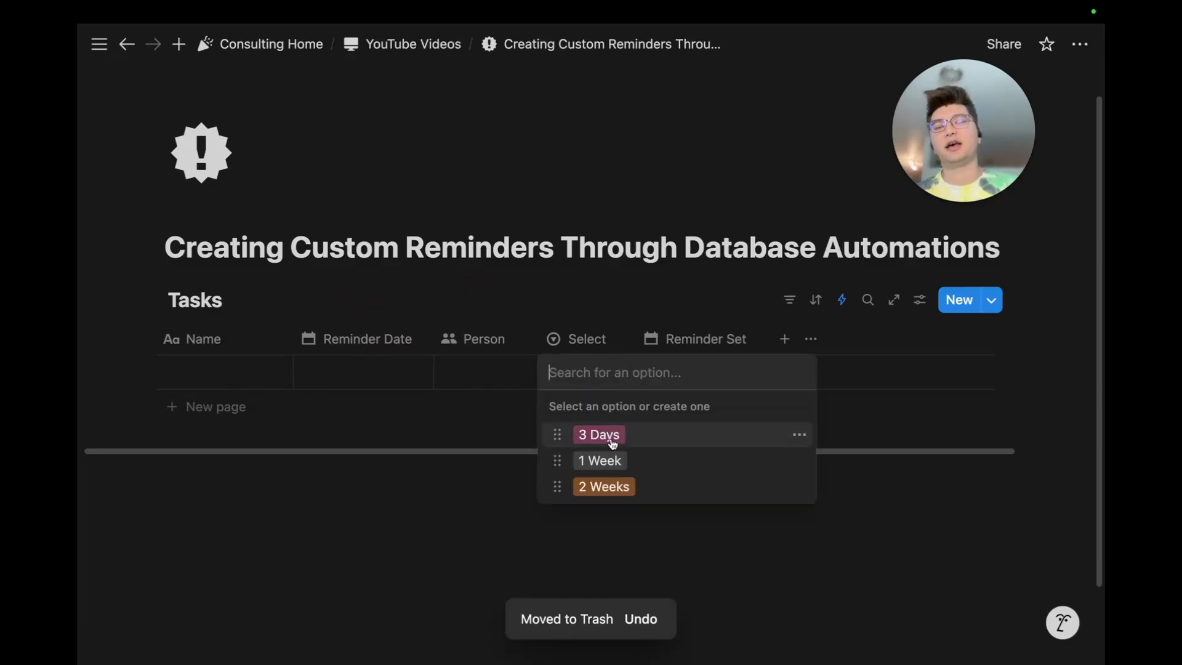
{"action": "left_click", "coordinate": [614, 437]}
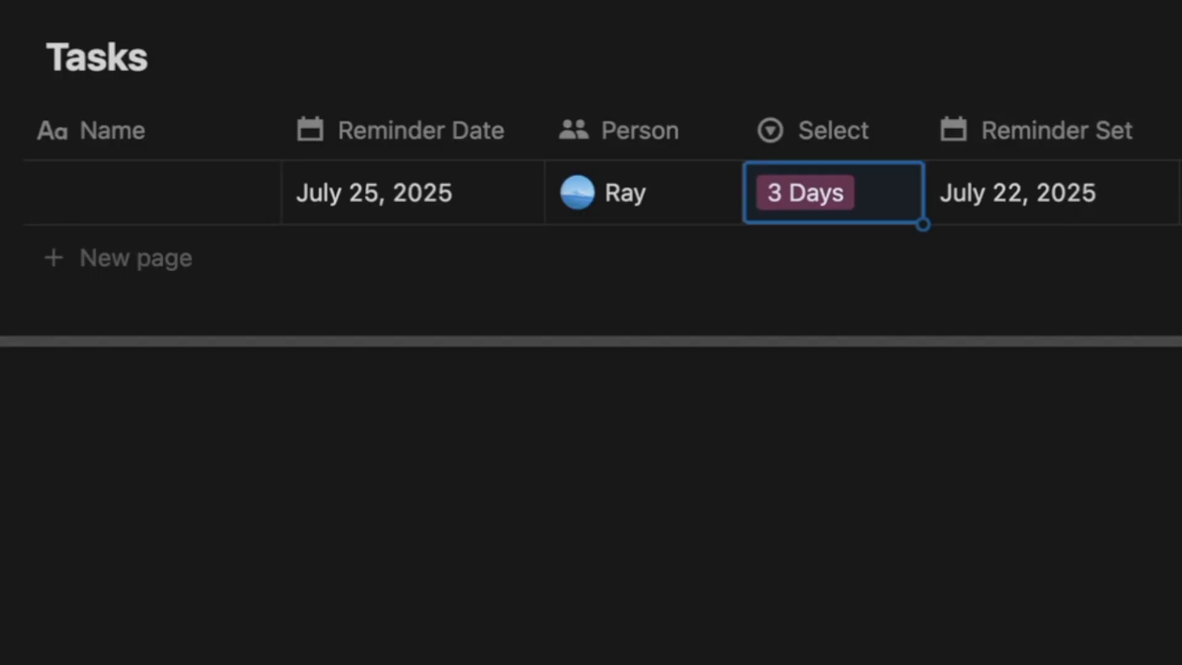
Look through the Custom Reminder automation's variable and notification settings, and close it.
{"action": "left_click", "coordinate": [842, 335]}
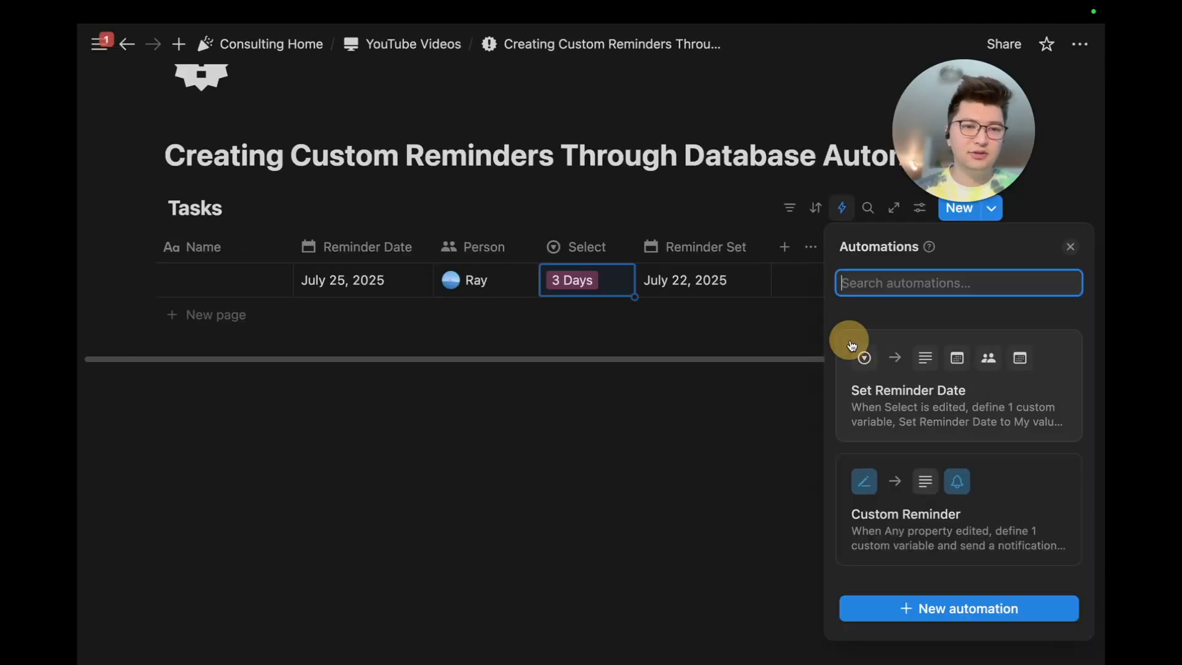
{"action": "left_click", "coordinate": [969, 517]}
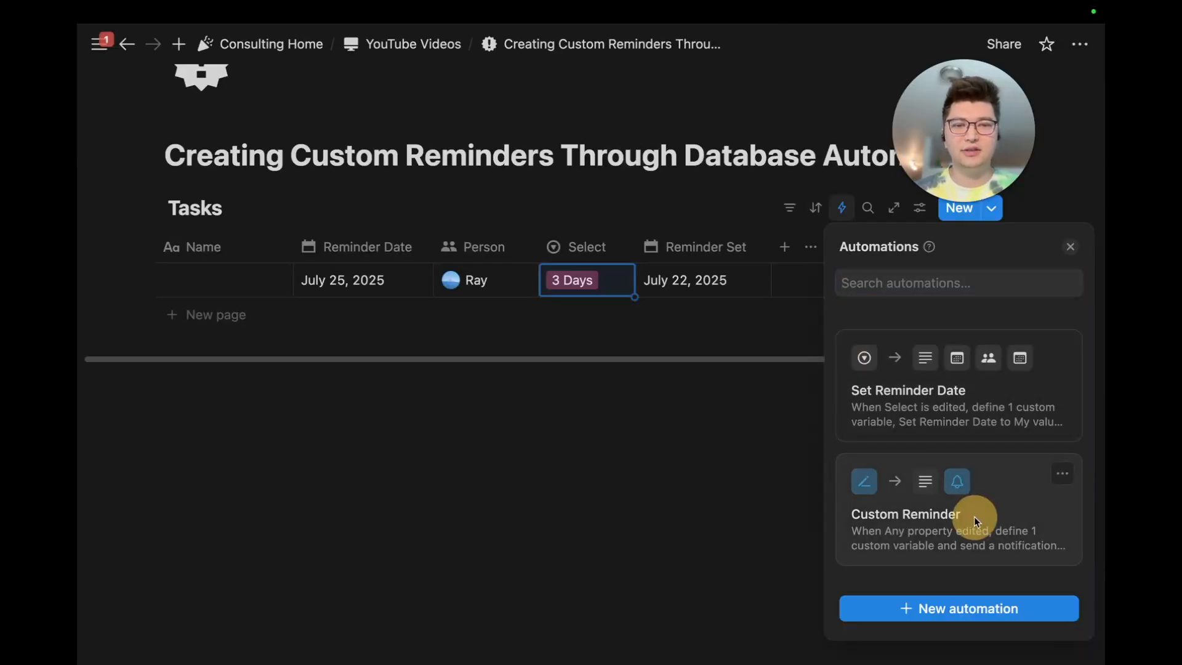
{"action": "scroll", "coordinate": [614, 396], "scroll_direction": "down", "scroll_amount": 3}
{"action": "scroll", "coordinate": [625, 351], "scroll_direction": "down", "scroll_amount": 3}
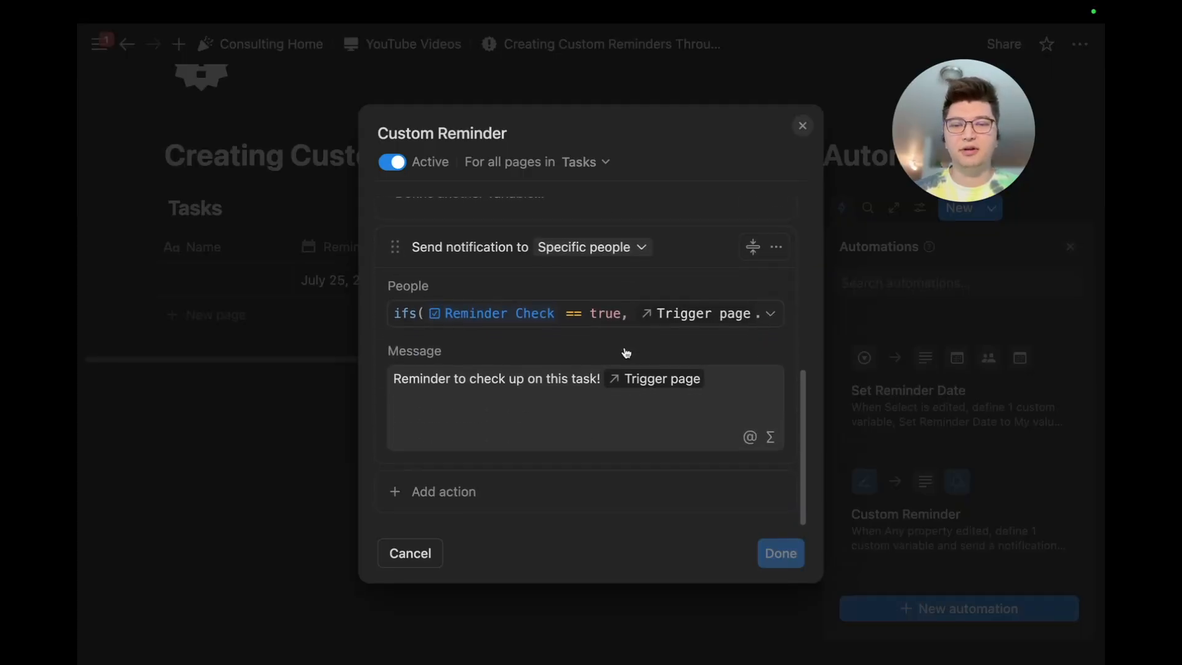
{"action": "scroll", "coordinate": [625, 350], "scroll_direction": "up", "scroll_amount": 10}
{"action": "left_click", "coordinate": [800, 127]}
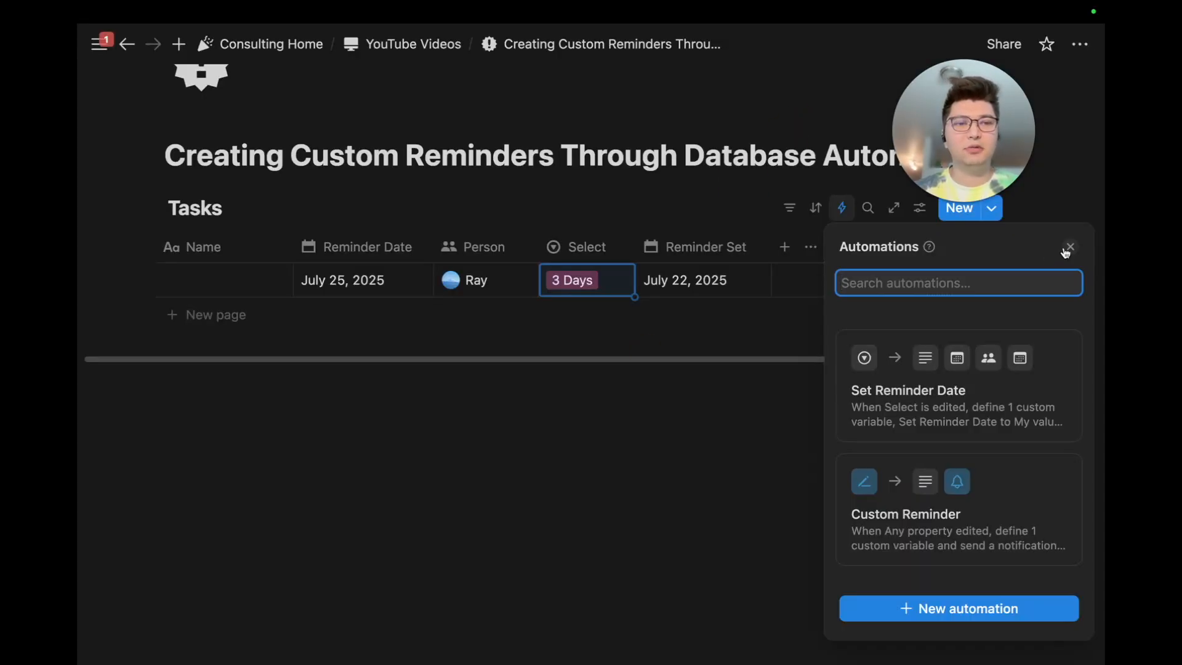
{"action": "left_click", "coordinate": [1065, 249]}
{"action": "scroll", "coordinate": [707, 351], "scroll_direction": "up", "scroll_amount": 3}
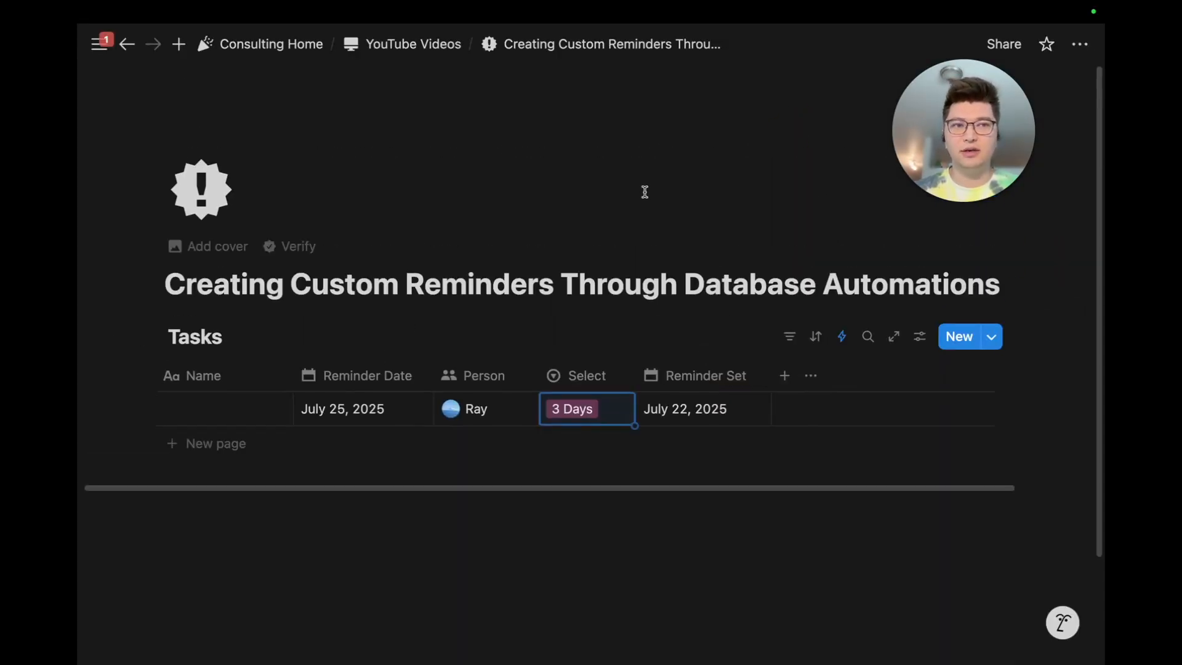
Convert the Custom Reminder notification message into a formula joining "Reminder to check up on this task! " with Trigger page.
{"action": "left_click", "coordinate": [841, 336]}
{"action": "left_click", "coordinate": [904, 515]}
{"action": "scroll", "coordinate": [557, 393], "scroll_direction": "down", "scroll_amount": 5}
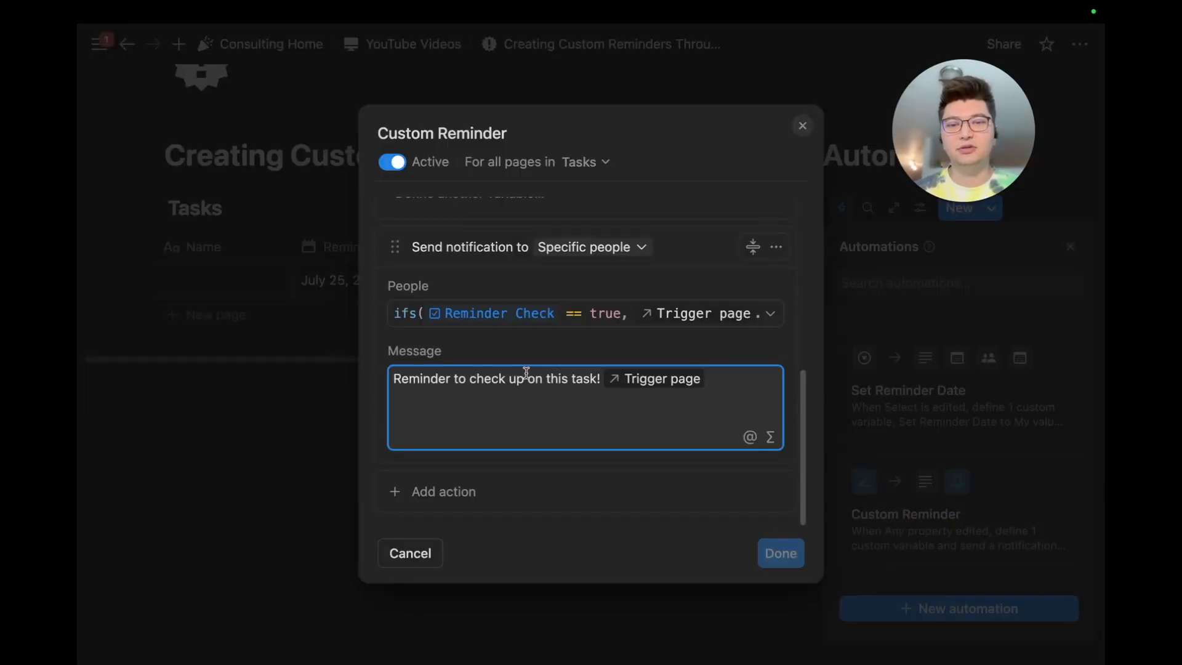
{"action": "left_click", "coordinate": [770, 436]}
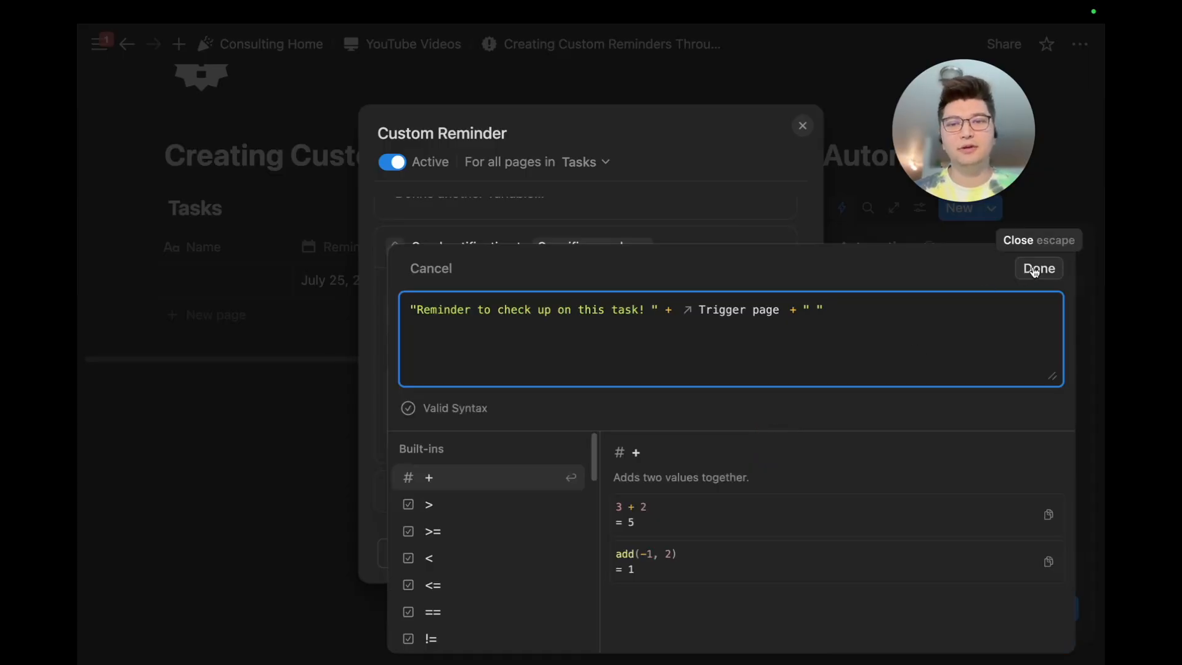
{"action": "left_click", "coordinate": [1037, 268]}
Change the Reminder Check formula in the Custom Reminder automation to dateAdd(today(),3,"days") == Trigger page.Reminder Date.
{"action": "scroll", "coordinate": [591, 412], "scroll_direction": "up", "scroll_amount": 1}
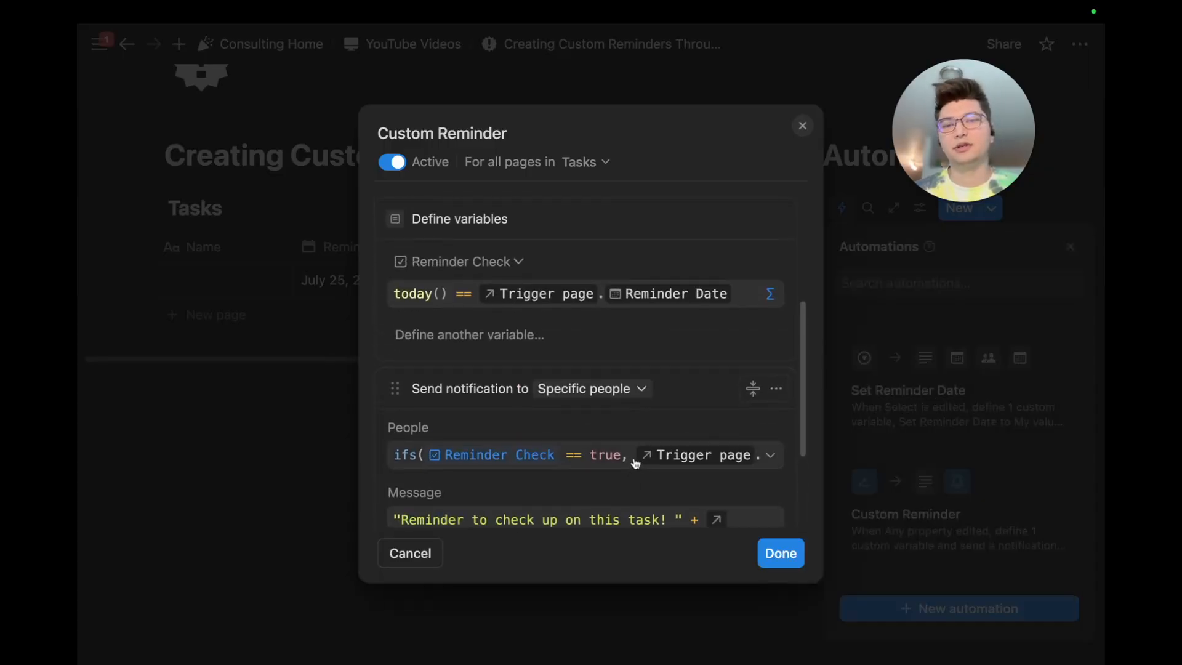
{"action": "scroll", "coordinate": [523, 414], "scroll_direction": "up", "scroll_amount": 4}
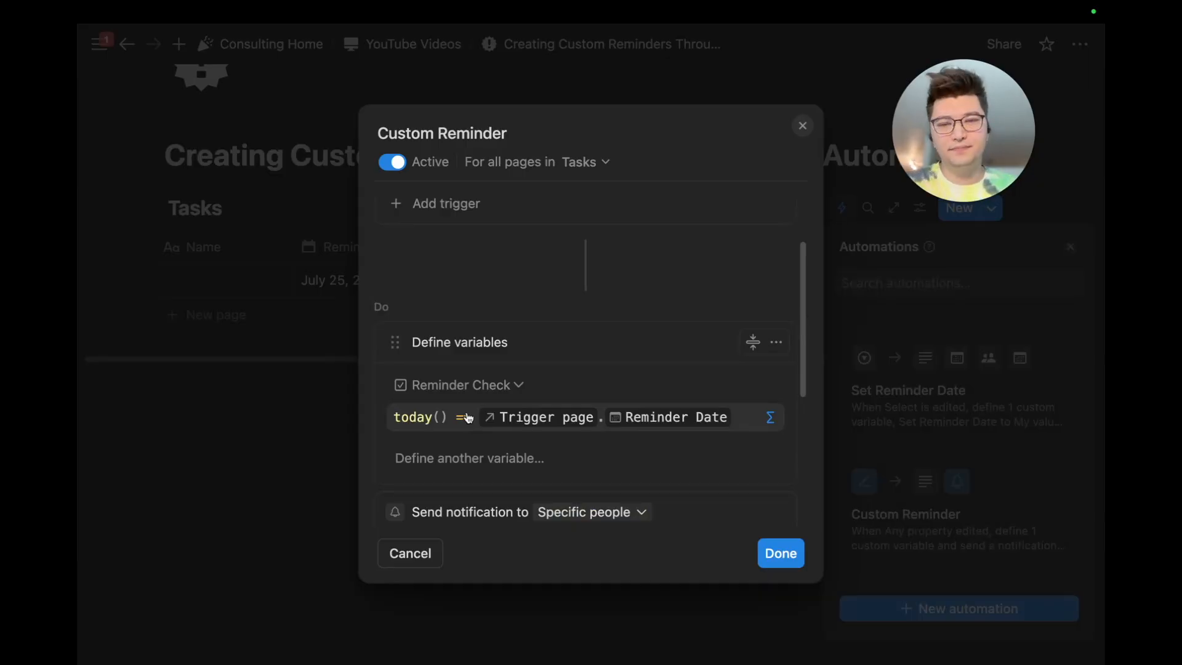
{"action": "scroll", "coordinate": [643, 419], "scroll_direction": "down", "scroll_amount": 7}
{"action": "scroll", "coordinate": [670, 364], "scroll_direction": "up", "scroll_amount": 8}
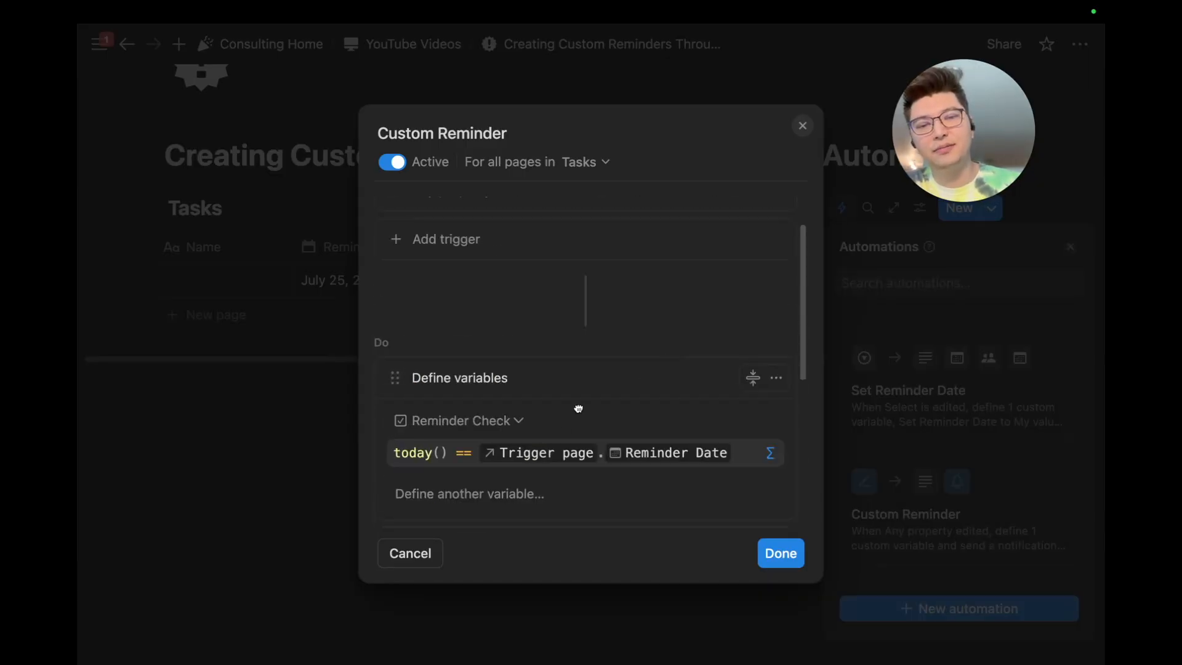
{"action": "left_click", "coordinate": [771, 451]}
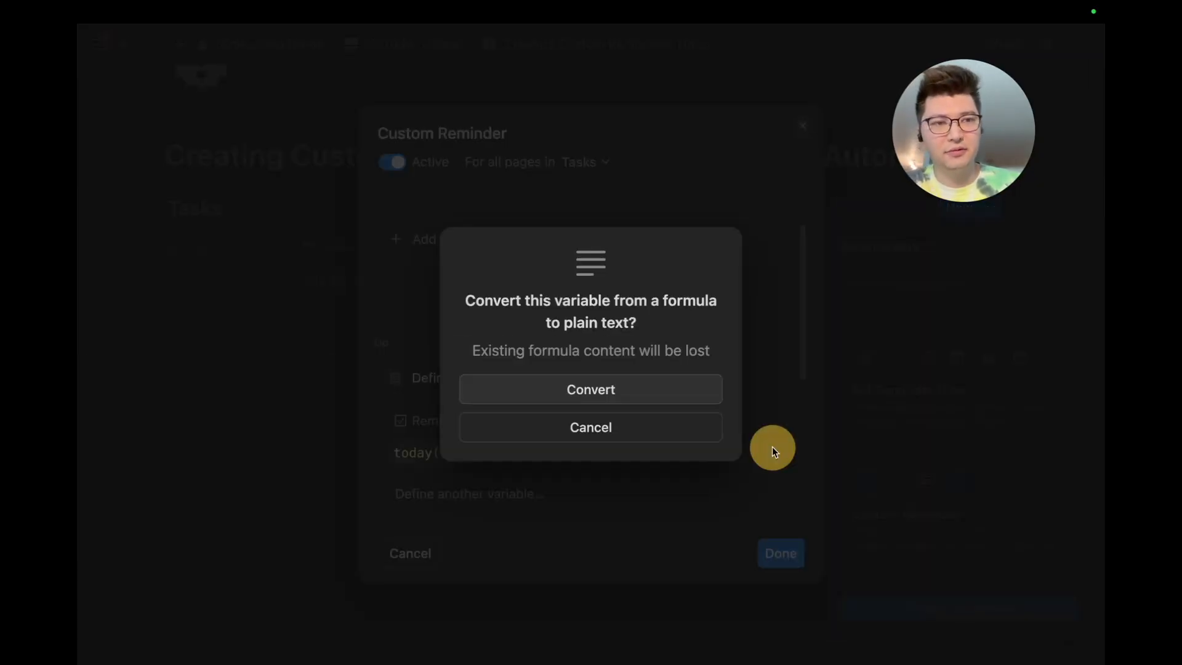
{"action": "left_click", "coordinate": [659, 425]}
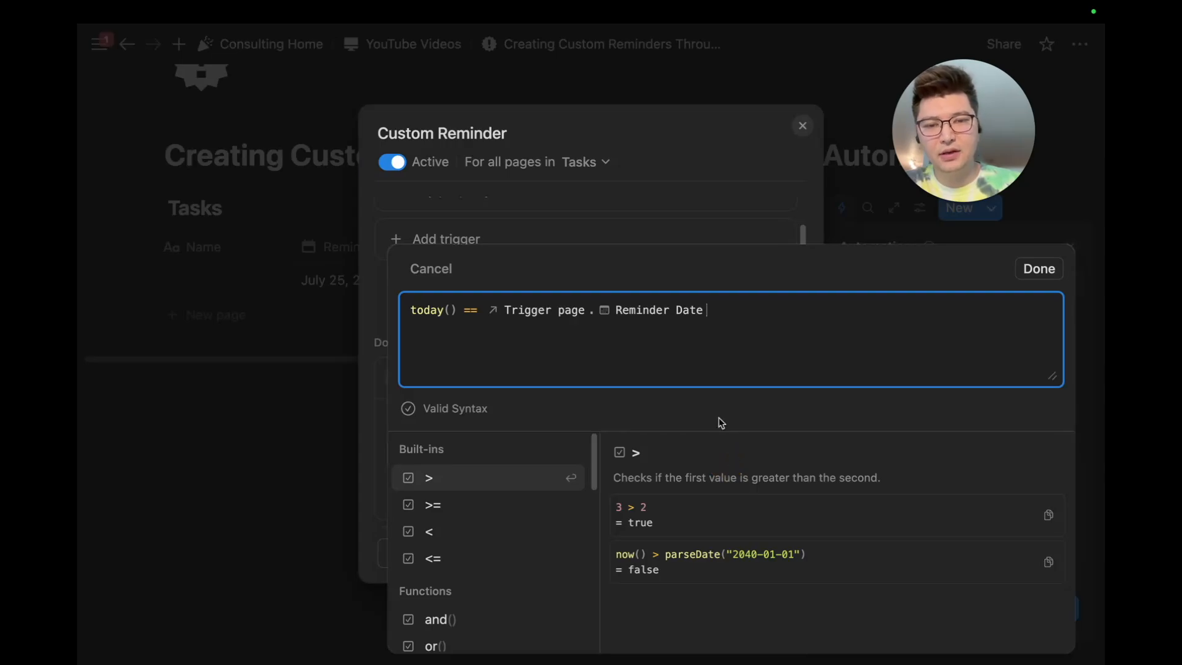
{"action": "left_click", "coordinate": [468, 313]}
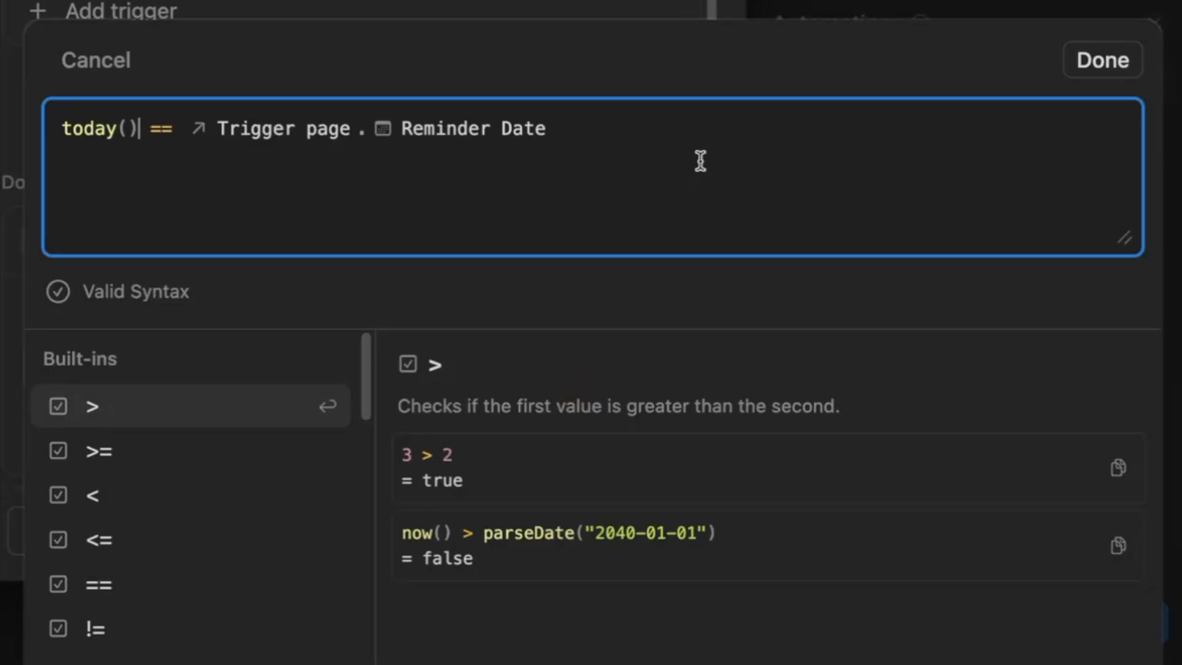
{"action": "left_click", "coordinate": [410, 310]}
{"action": "type", "text": "date"}
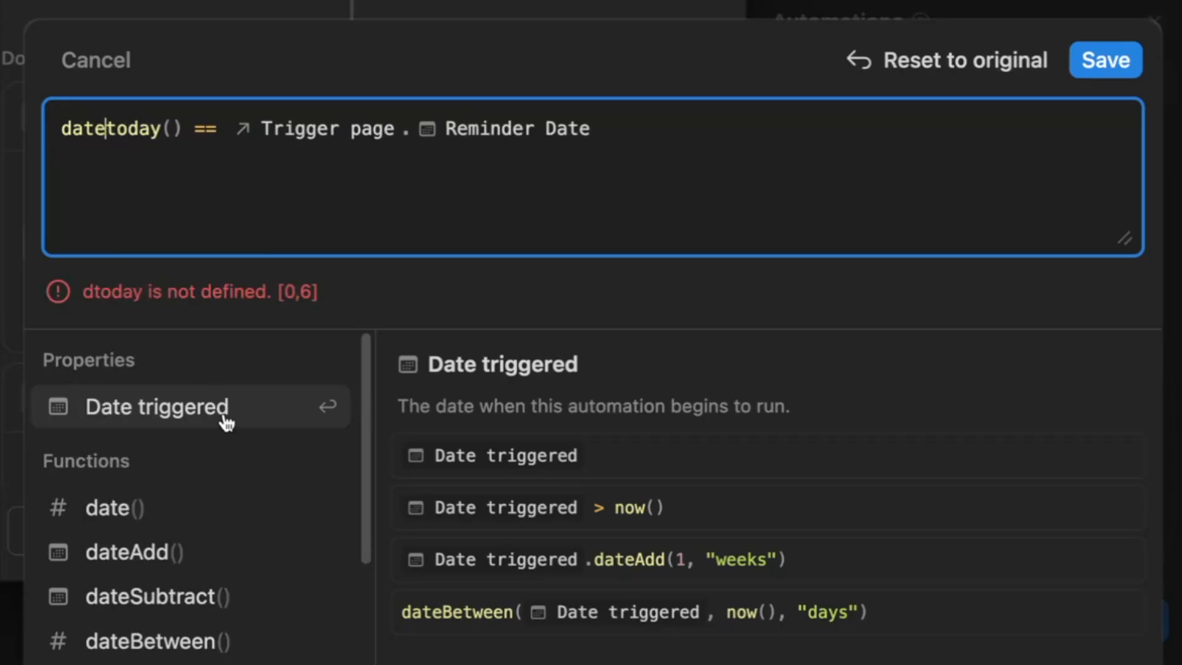
{"action": "left_click", "coordinate": [178, 542]}
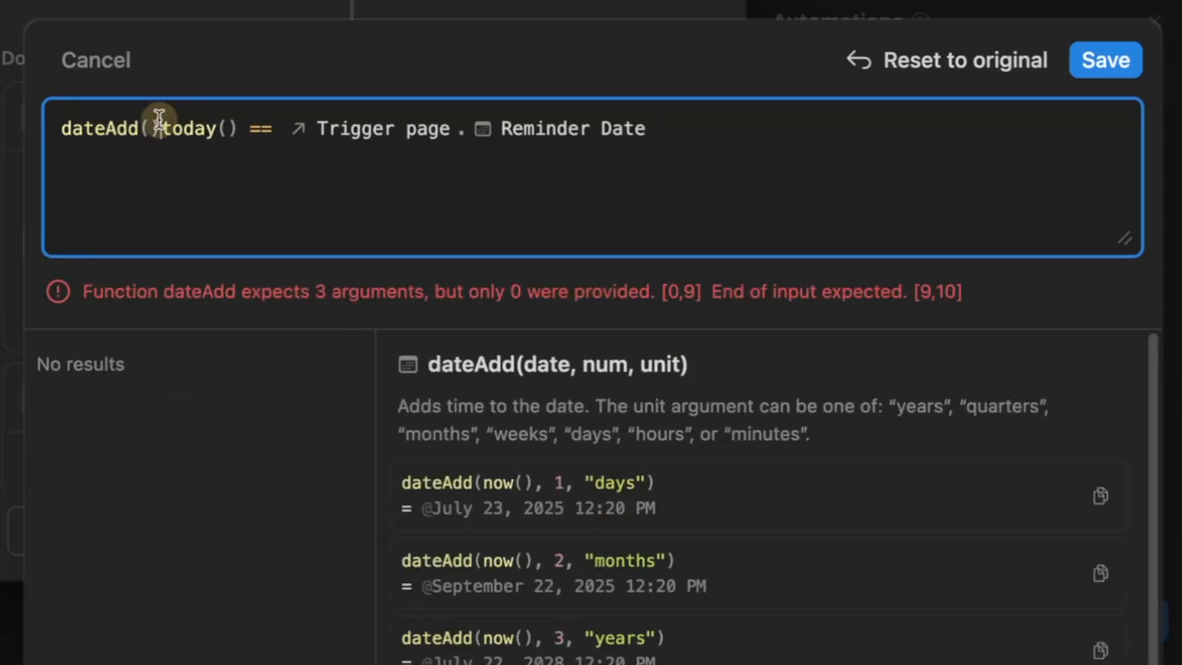
{"action": "key", "text": "Delete"}
{"action": "left_click", "coordinate": [227, 123]}
{"action": "type", "text": ",3,"}
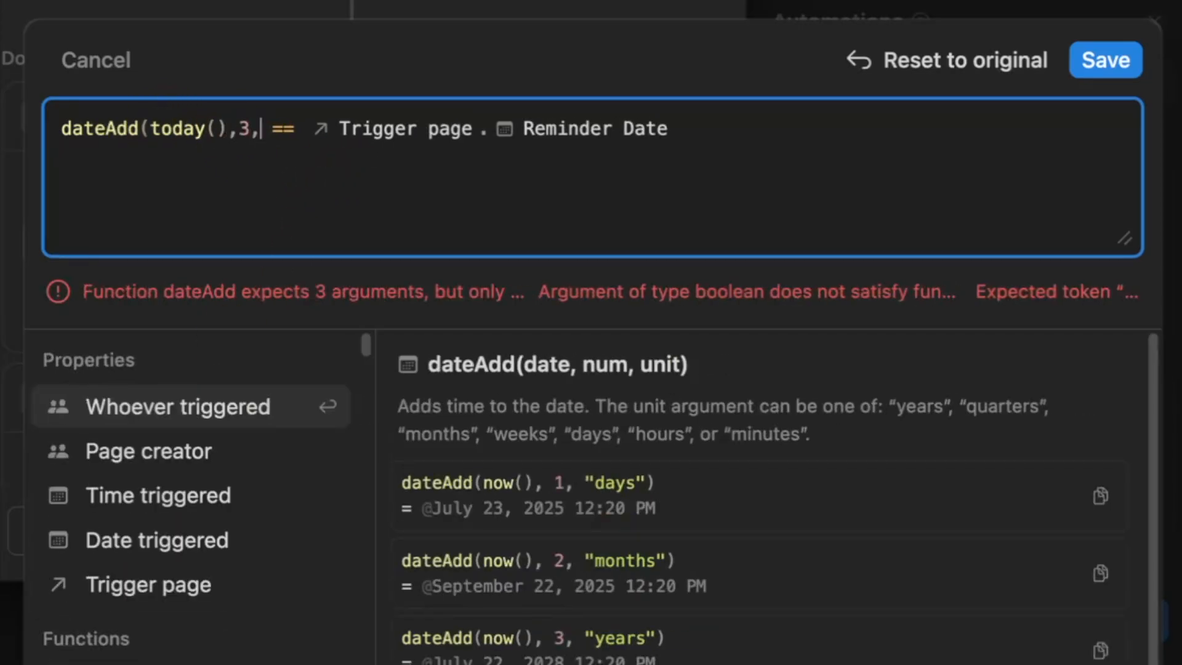
{"action": "type", "text": "\"days\")"}
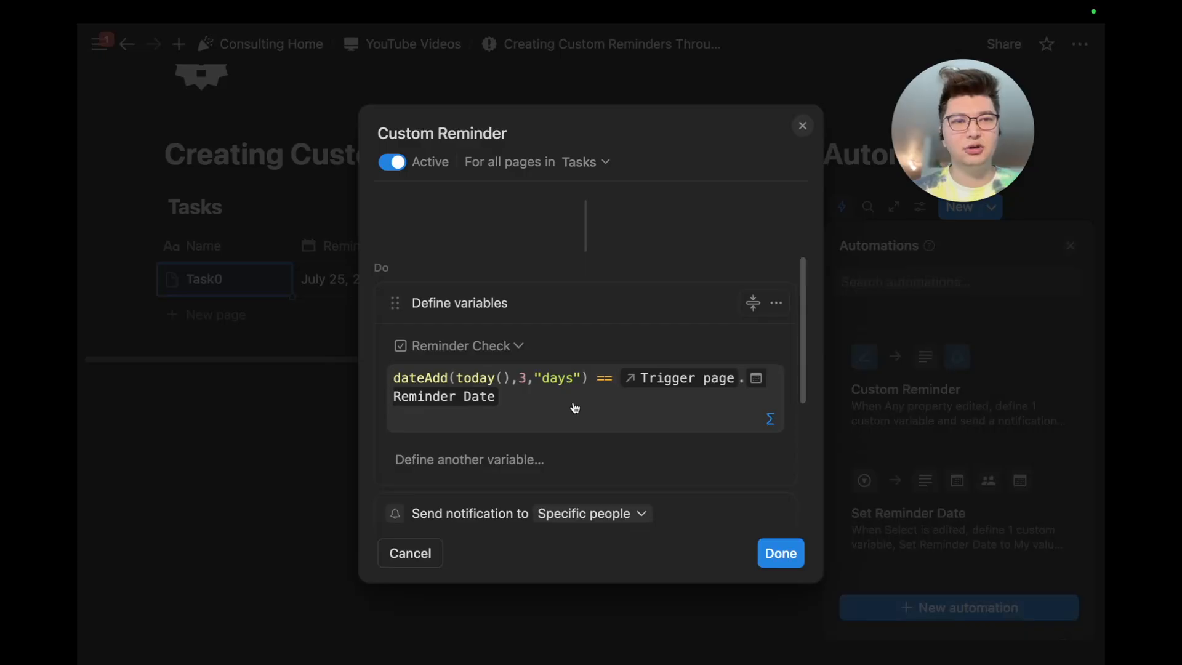
Save the changes to the Custom Reminder automation and return to the Tasks table.
{"action": "scroll", "coordinate": [575, 408], "scroll_direction": "down", "scroll_amount": 2}
{"action": "left_click", "coordinate": [780, 553]}
{"action": "left_click", "coordinate": [422, 215]}
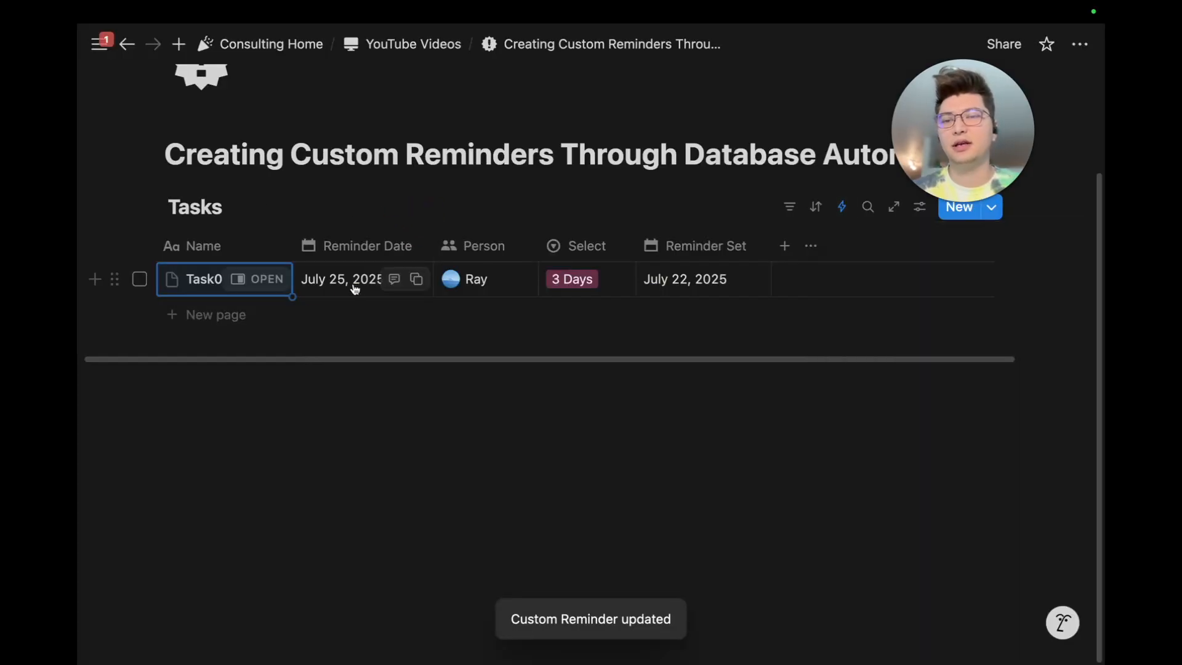
Rename Task0 as "Task" to test the Custom Reminder, and open the task from its inbox notification.
{"action": "left_click", "coordinate": [259, 279]}
{"action": "left_click", "coordinate": [612, 105]}
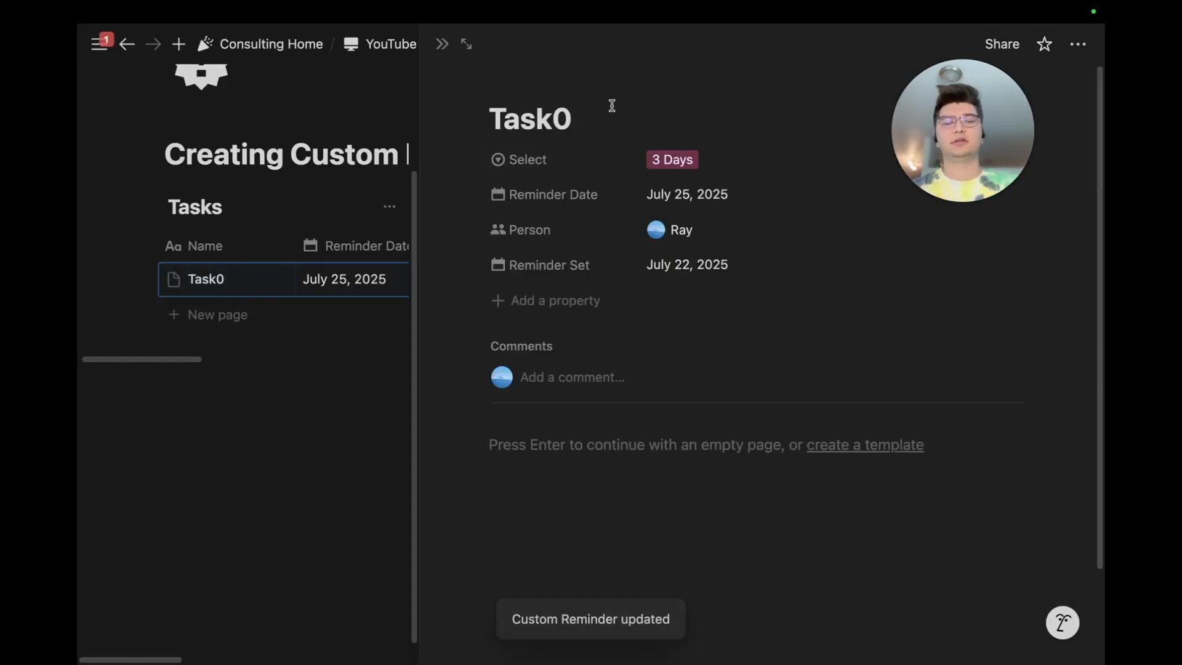
{"action": "key", "text": "BackSpace"}
{"action": "key", "text": "Return"}
{"action": "key", "text": "Escape"}
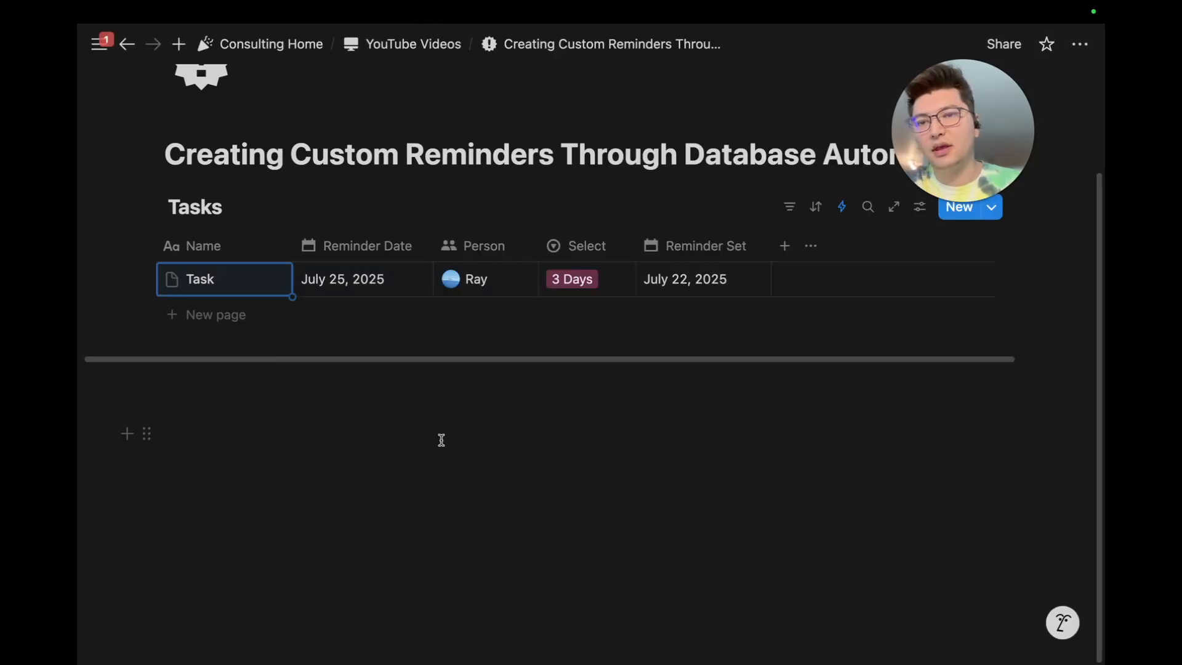
{"action": "left_click", "coordinate": [469, 493]}
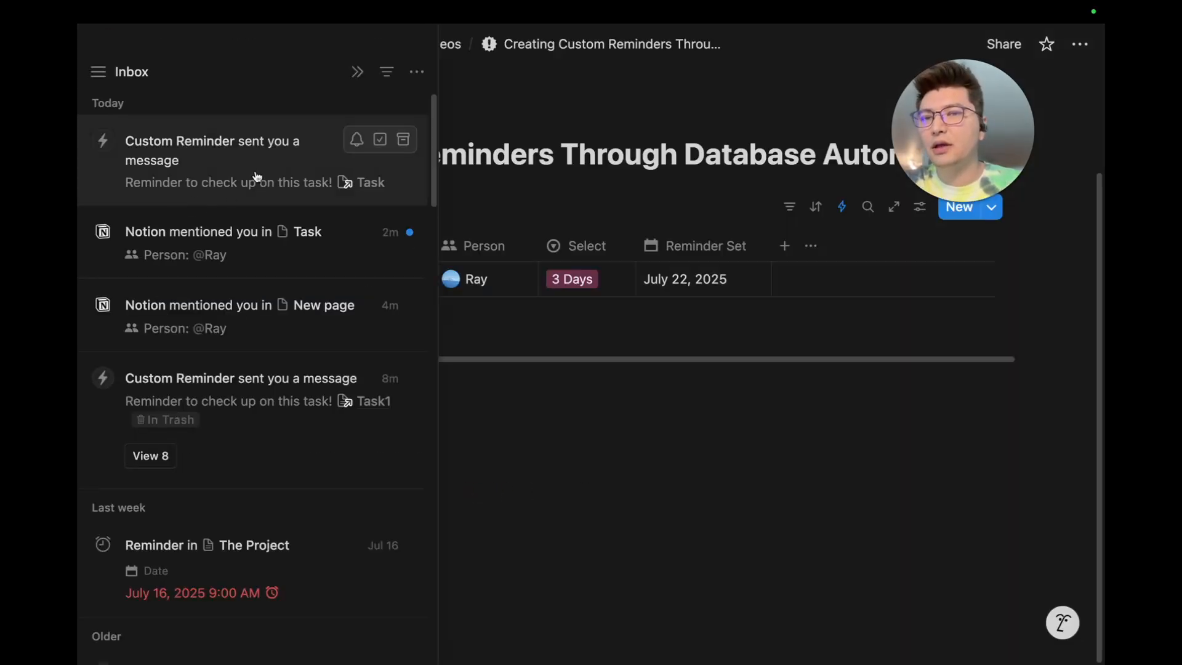
{"action": "left_click", "coordinate": [371, 185]}
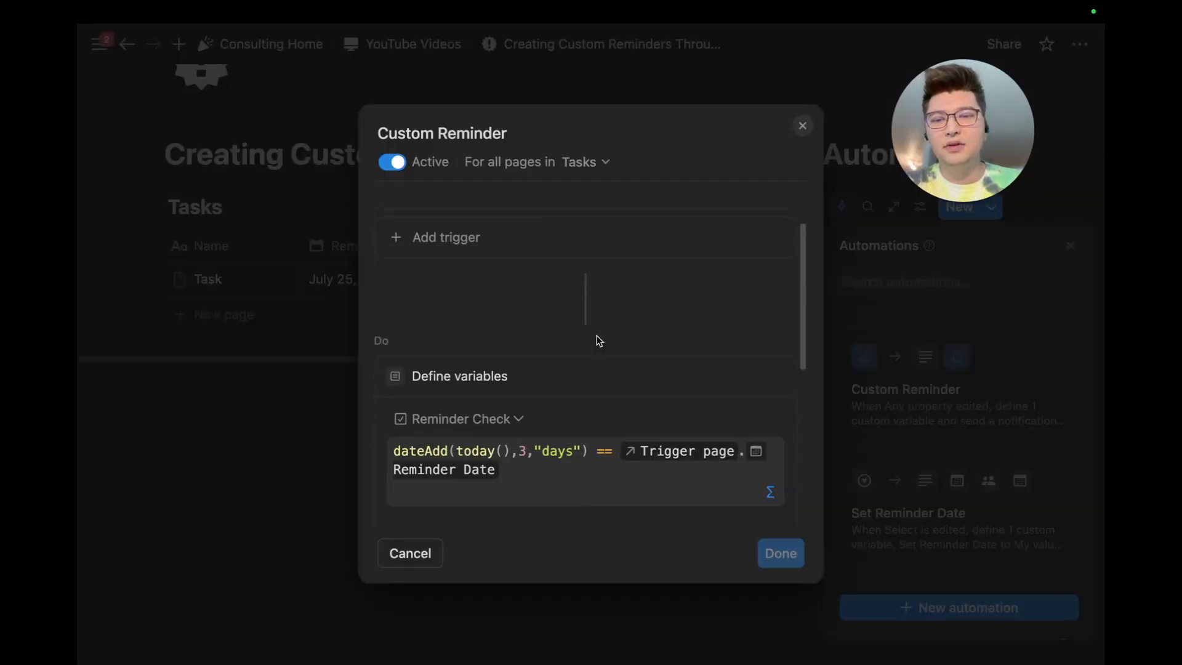
Review the Reminder Check variable and the notification message in the Custom Reminder automation, and close it.
{"action": "scroll", "coordinate": [596, 338], "scroll_direction": "down", "scroll_amount": 2}
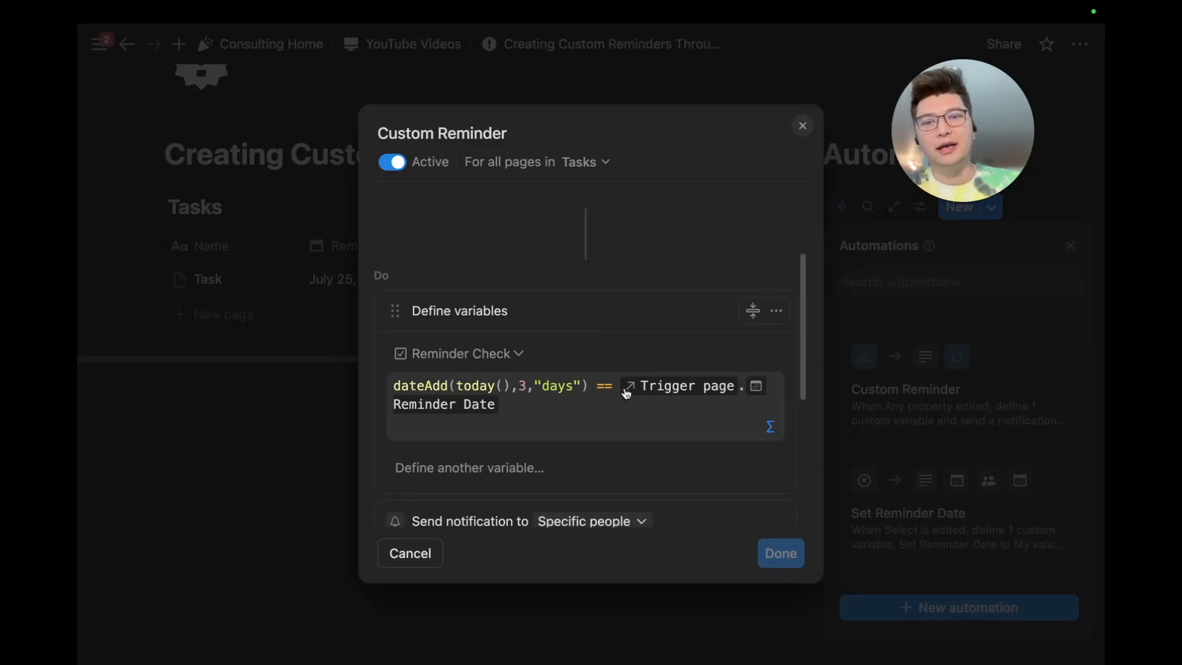
{"action": "scroll", "coordinate": [687, 246], "scroll_direction": "down", "scroll_amount": 5}
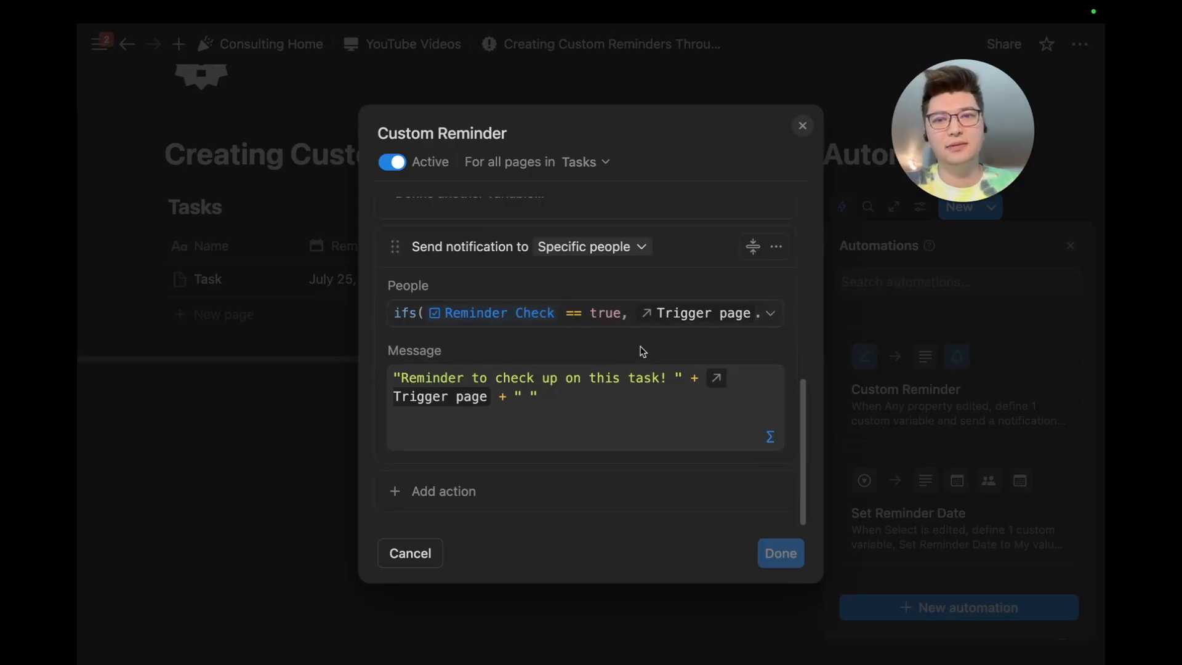
{"action": "left_click", "coordinate": [799, 128]}
{"action": "left_click", "coordinate": [667, 203]}
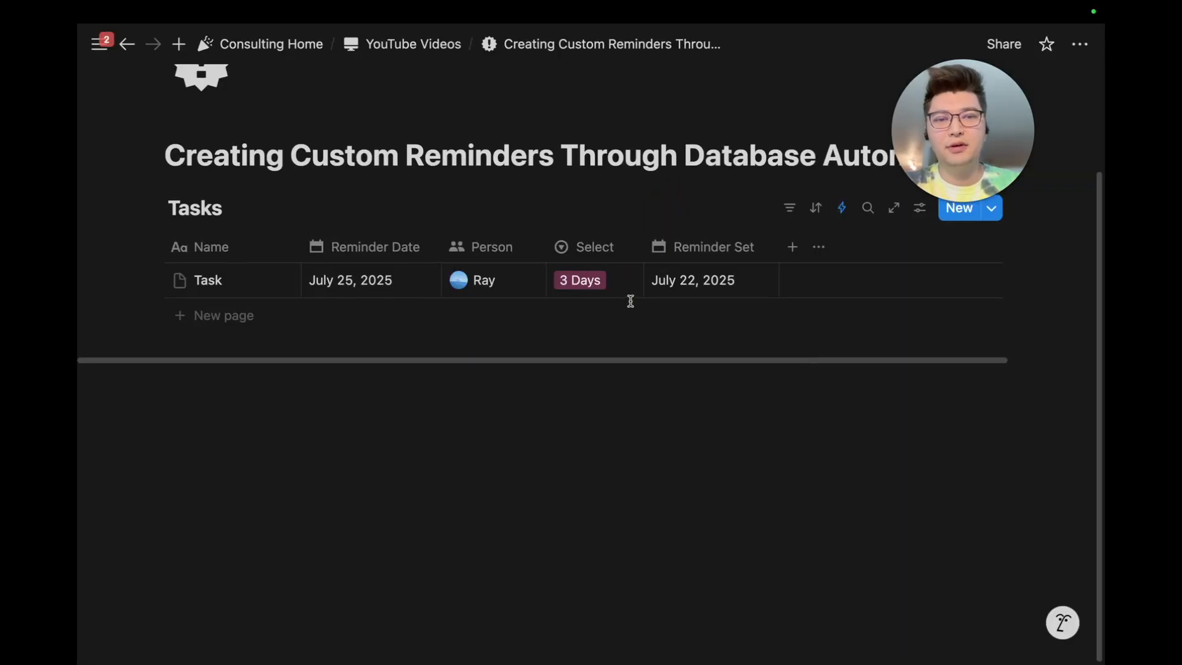
Review the Reminder Check formula in the Custom Reminder automation of the Tasks database, and return to the page.
{"action": "scroll", "coordinate": [640, 277], "scroll_direction": "up", "scroll_amount": 3}
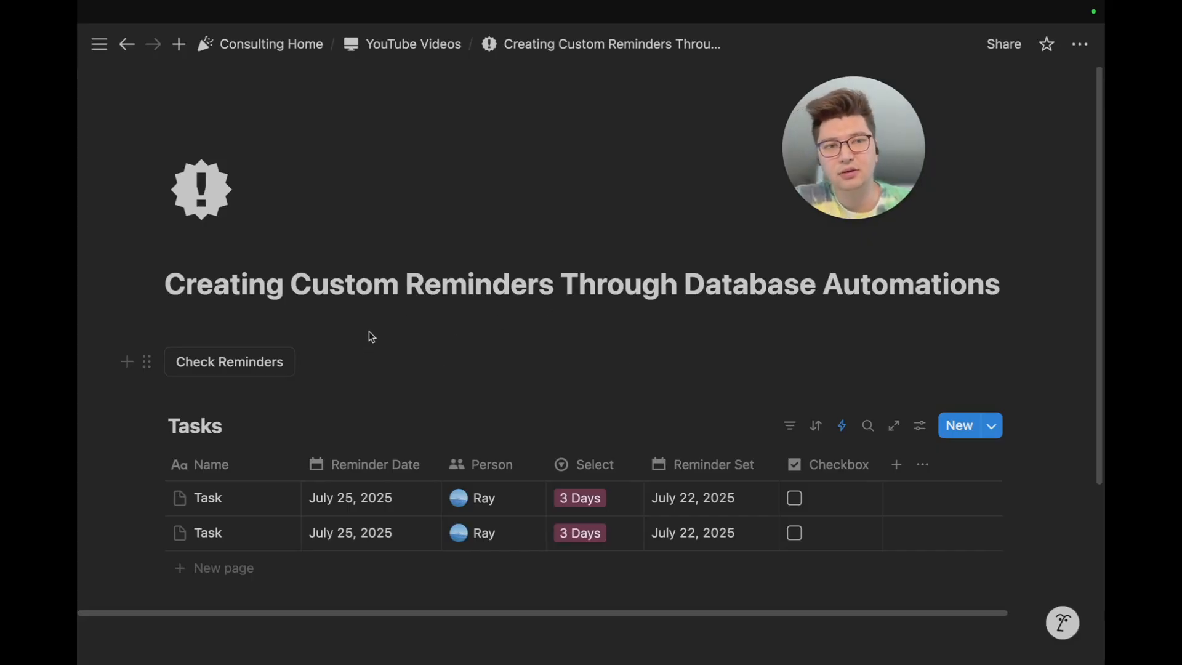
{"action": "left_click", "coordinate": [841, 425]}
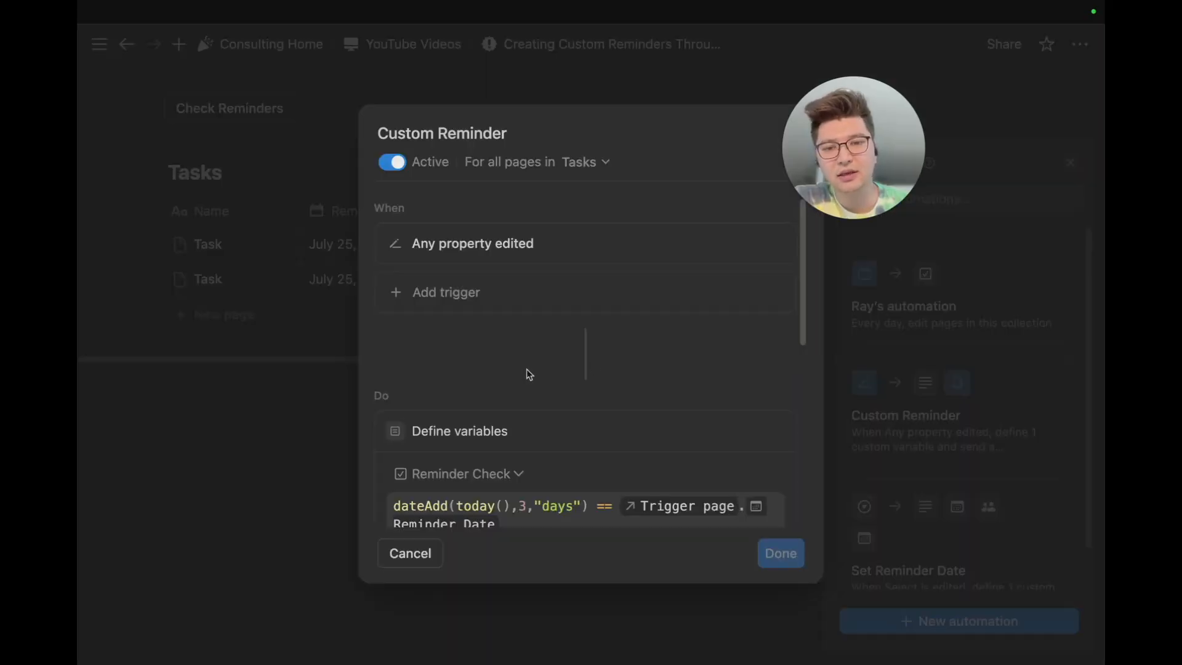
{"action": "scroll", "coordinate": [554, 388], "scroll_direction": "down", "scroll_amount": 3}
{"action": "left_click", "coordinate": [584, 416]}
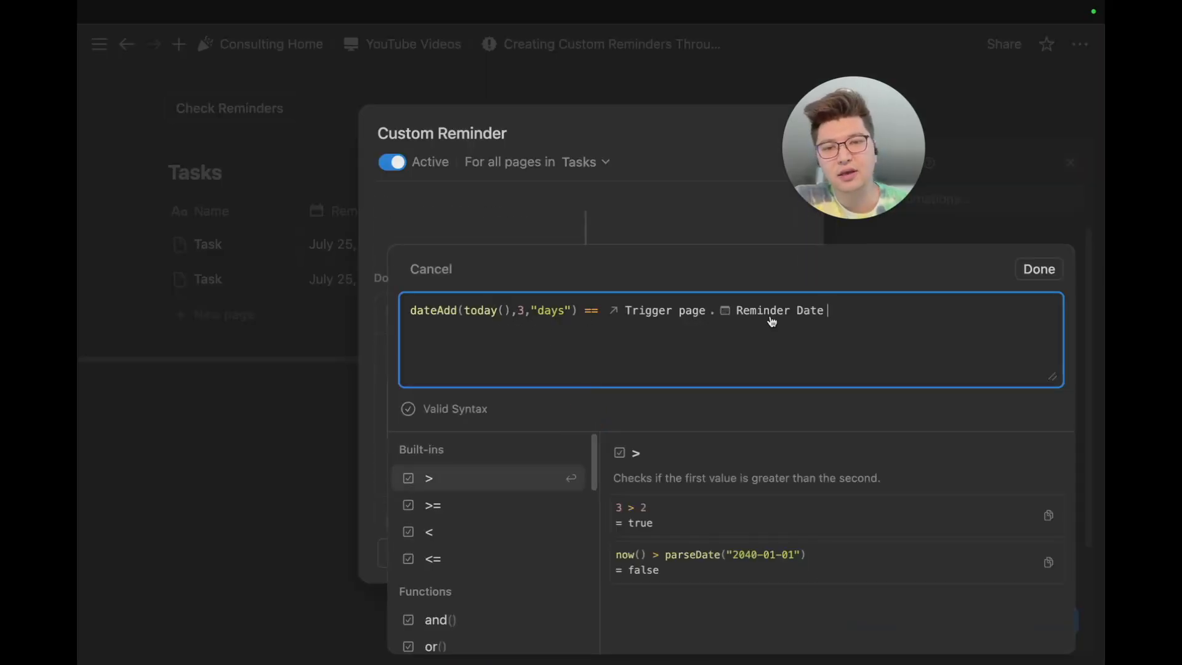
{"action": "left_click", "coordinate": [1039, 269]}
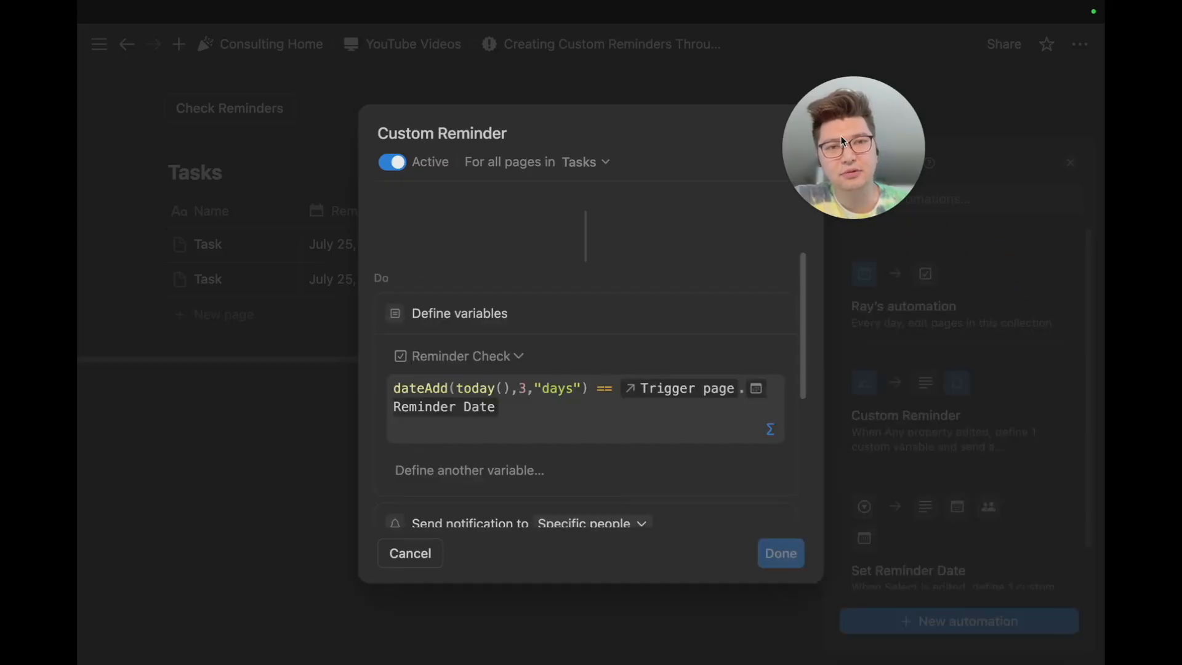
{"action": "key", "text": "Escape"}
{"action": "scroll", "coordinate": [607, 401], "scroll_direction": "up", "scroll_amount": 3}
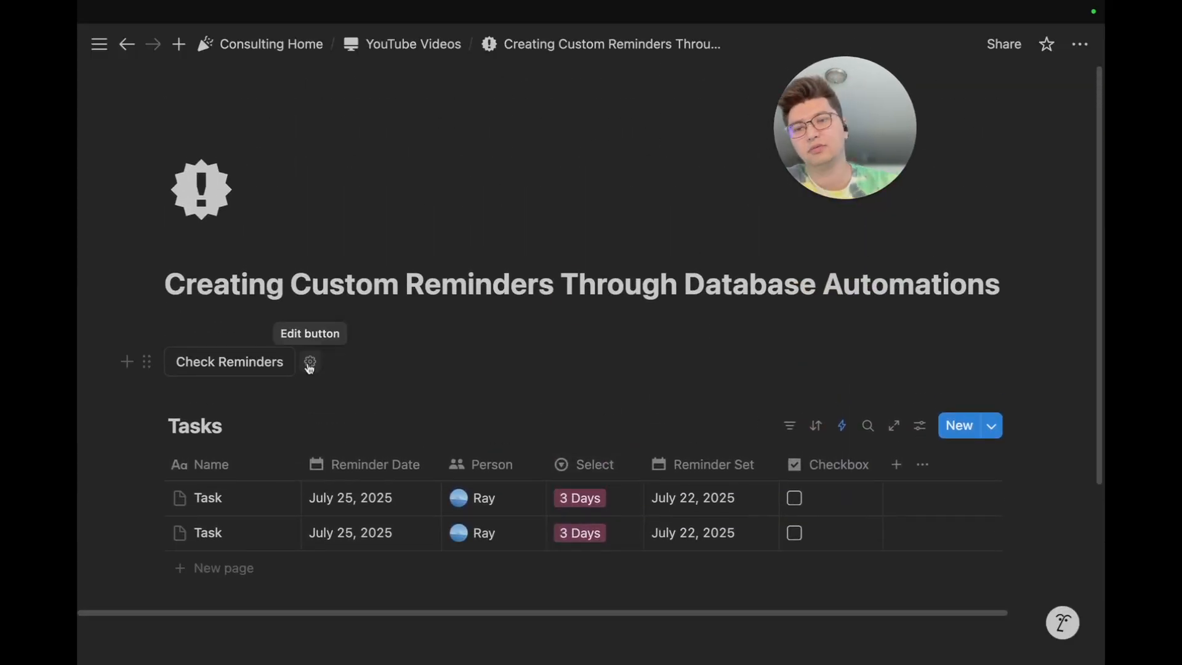
Review the Check Reminders button's checkbox edits on all Tasks pages and its "Uncheck Boxes?" confirmation, and close its settings.
{"action": "left_click", "coordinate": [312, 363]}
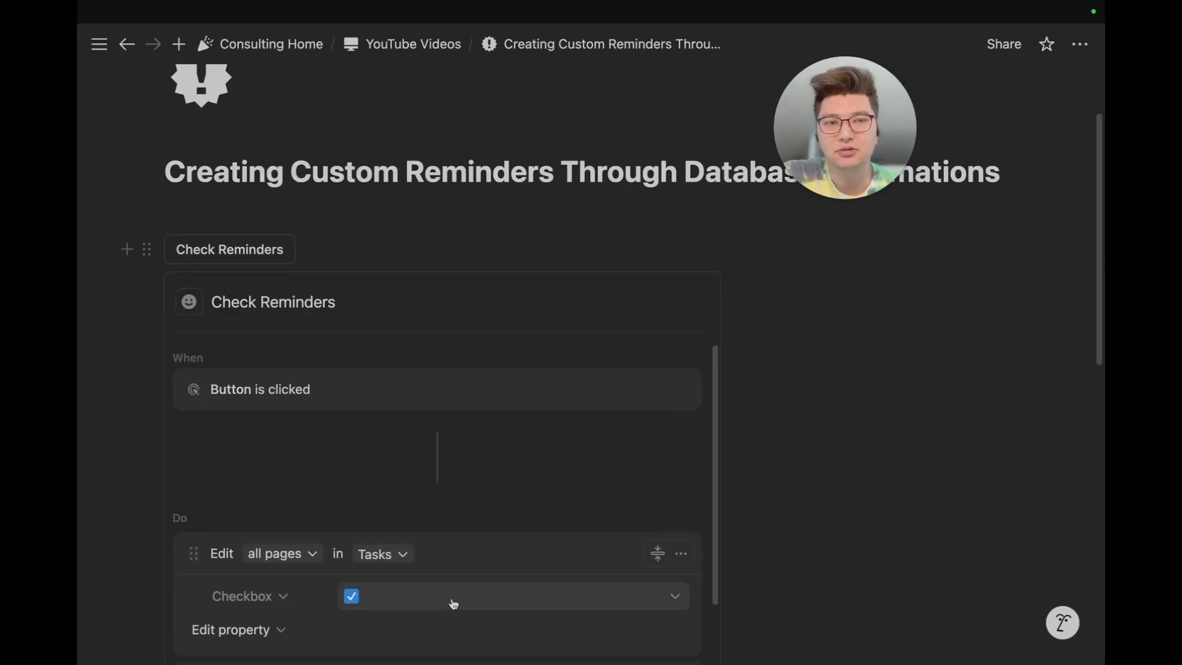
{"action": "scroll", "coordinate": [454, 603], "scroll_direction": "down", "scroll_amount": 3}
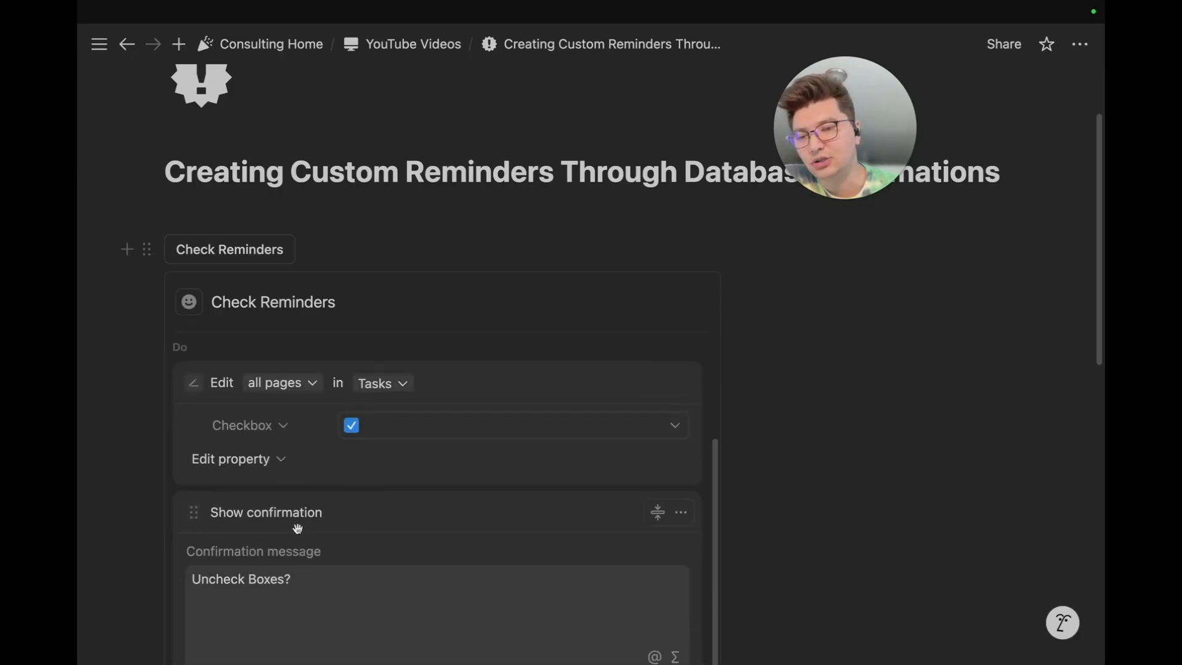
{"action": "scroll", "coordinate": [377, 530], "scroll_direction": "down", "scroll_amount": 4}
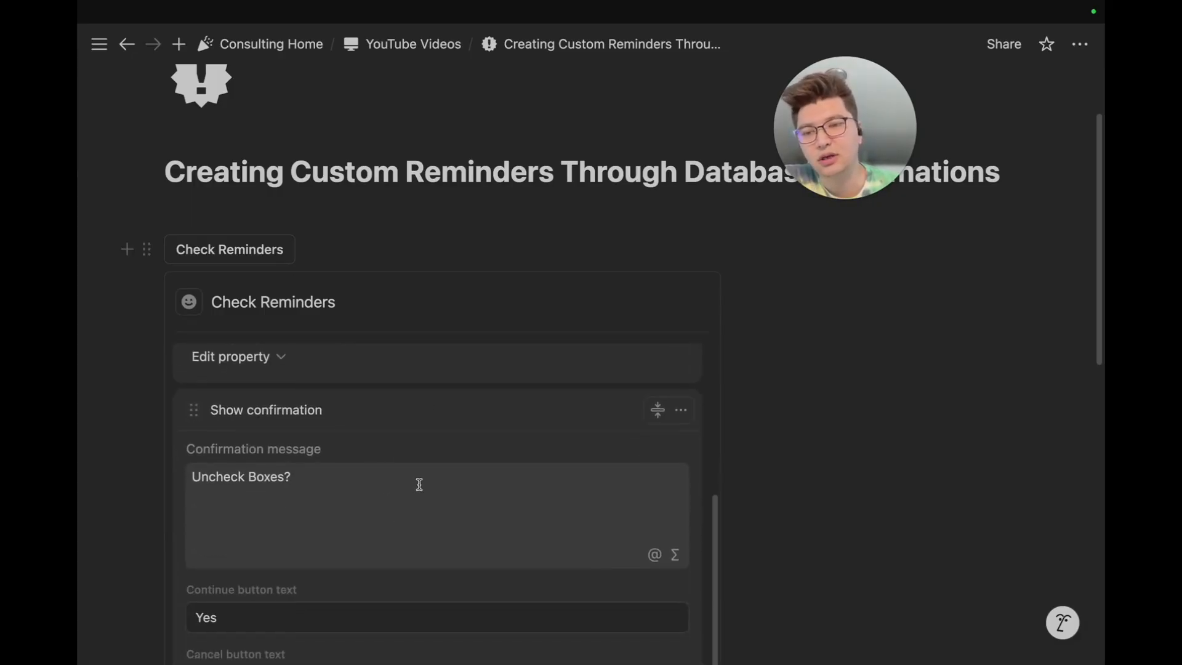
{"action": "scroll", "coordinate": [405, 459], "scroll_direction": "down", "scroll_amount": 3}
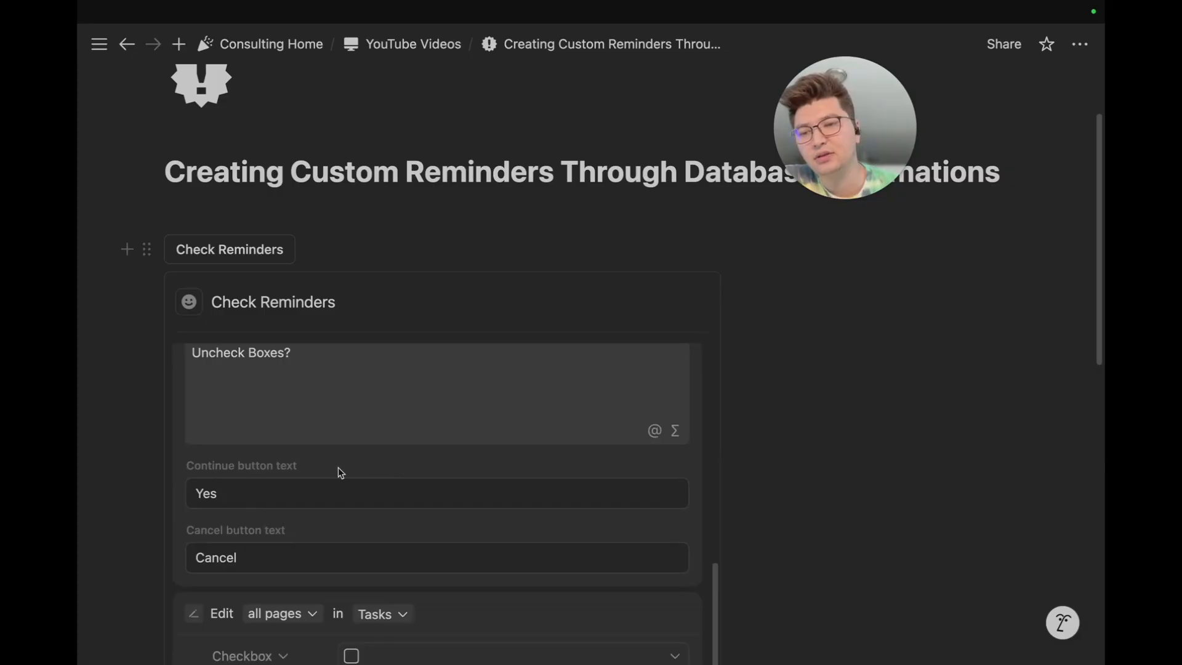
{"action": "scroll", "coordinate": [359, 517], "scroll_direction": "down", "scroll_amount": 4}
{"action": "scroll", "coordinate": [414, 535], "scroll_direction": "down", "scroll_amount": 2}
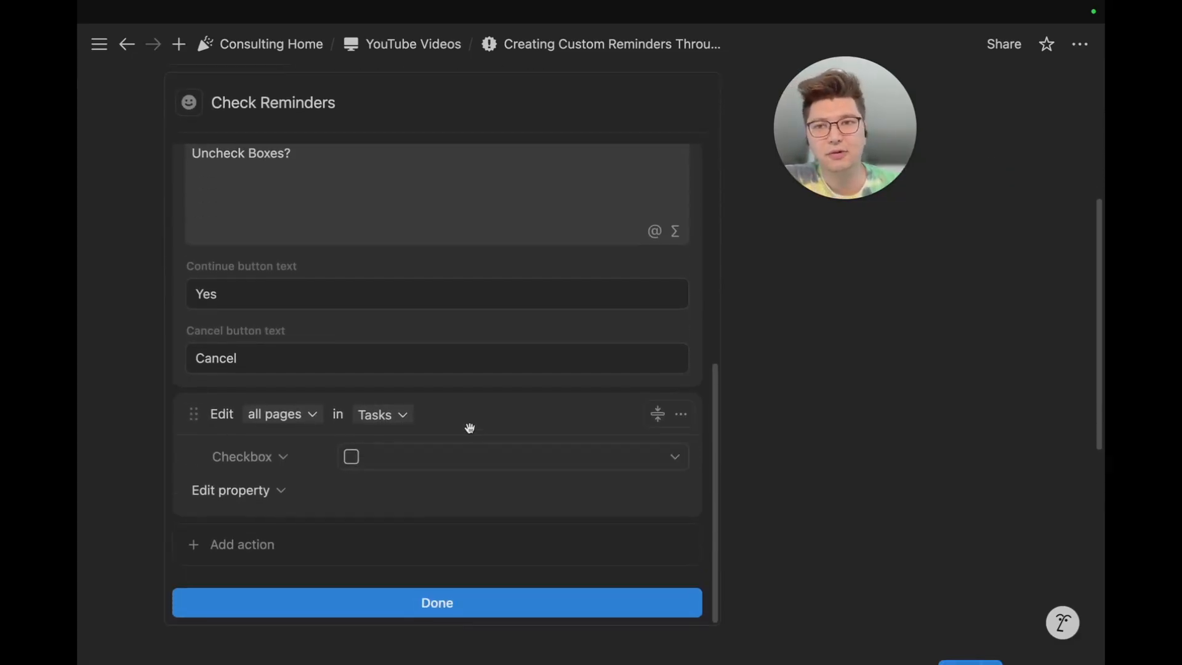
{"action": "left_click", "coordinate": [451, 599]}
Run the Check Reminders button on the Tasks pages and agree to unchecking the boxes.
{"action": "left_click", "coordinate": [265, 366]}
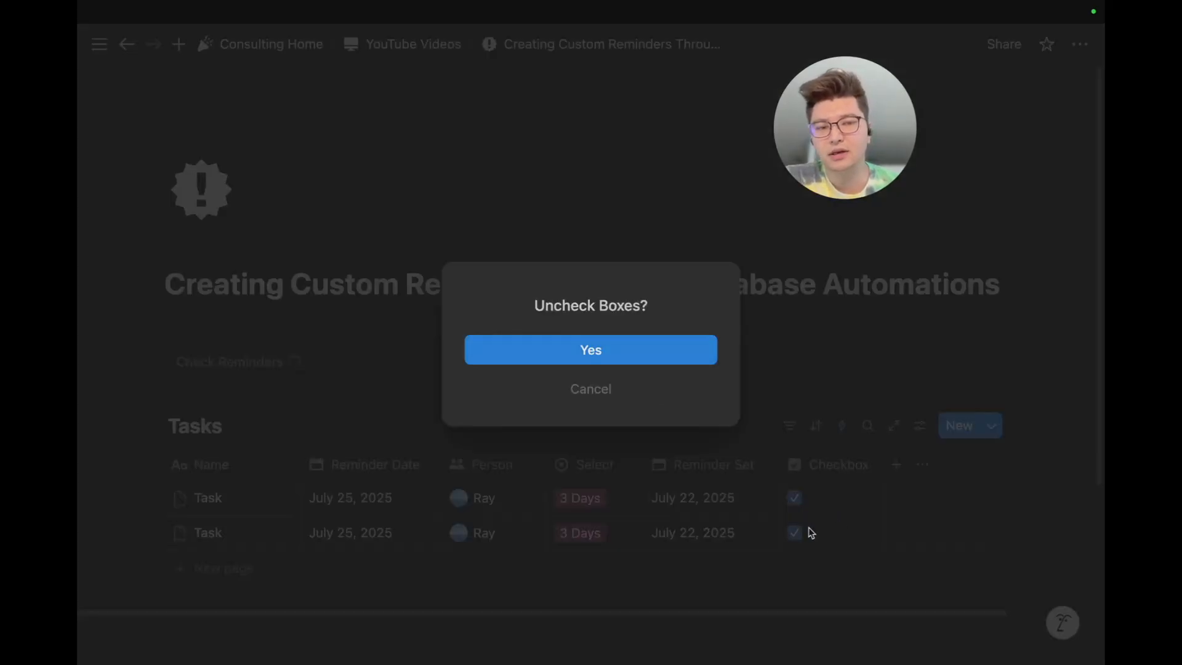
{"action": "left_click", "coordinate": [605, 356]}
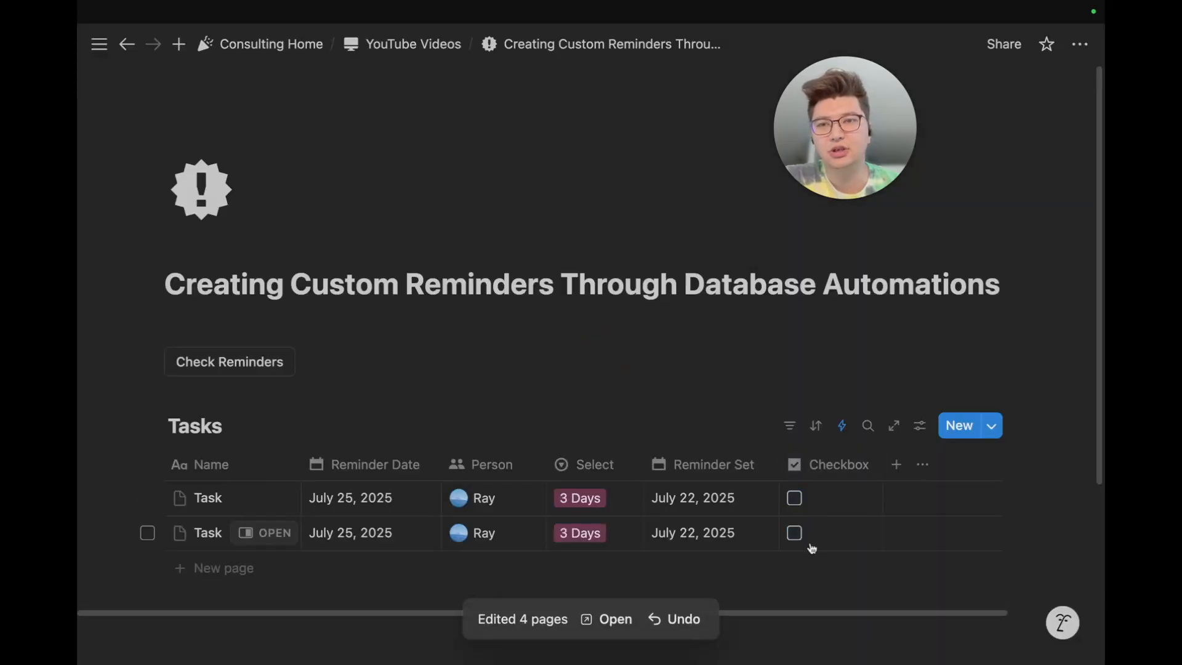
Check the inbox for Custom Reminder notifications and return to the Tasks page.
{"action": "mouse_move", "coordinate": [100, 61]}
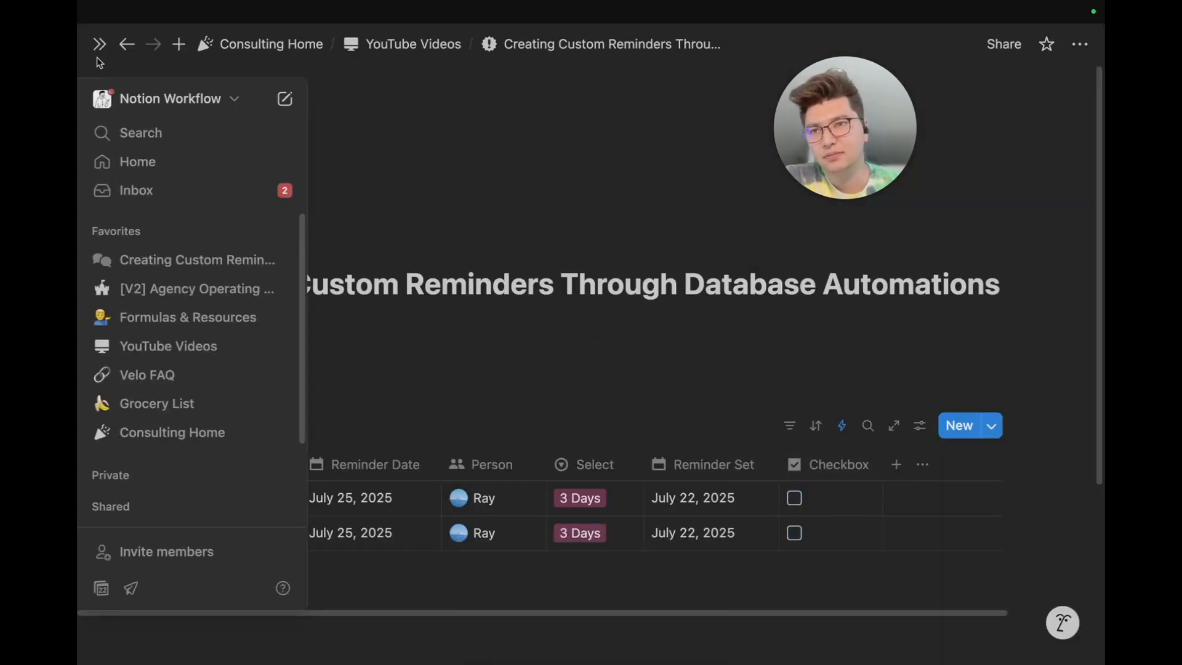
{"action": "left_click", "coordinate": [172, 192]}
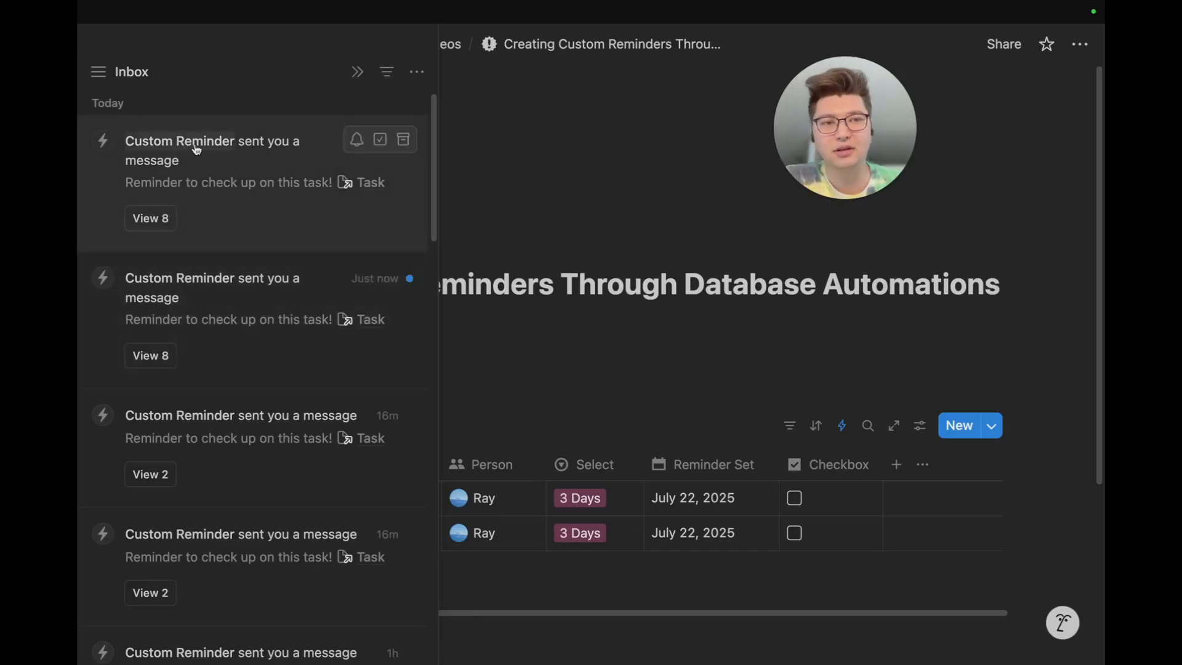
{"action": "left_click", "coordinate": [611, 176]}
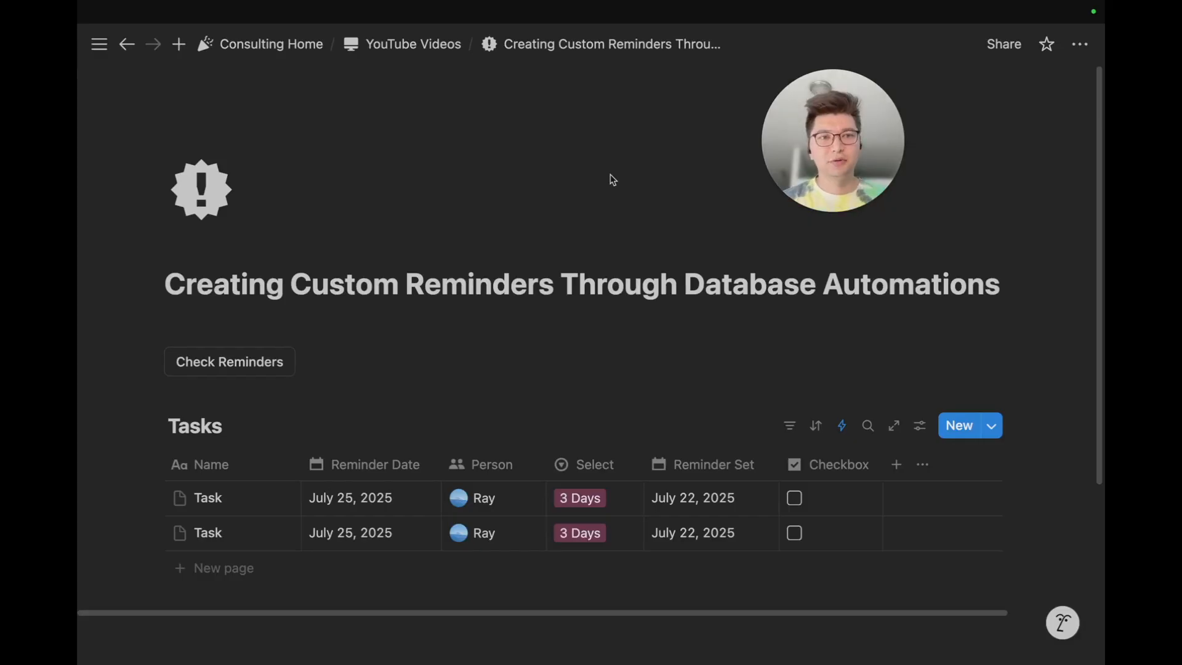